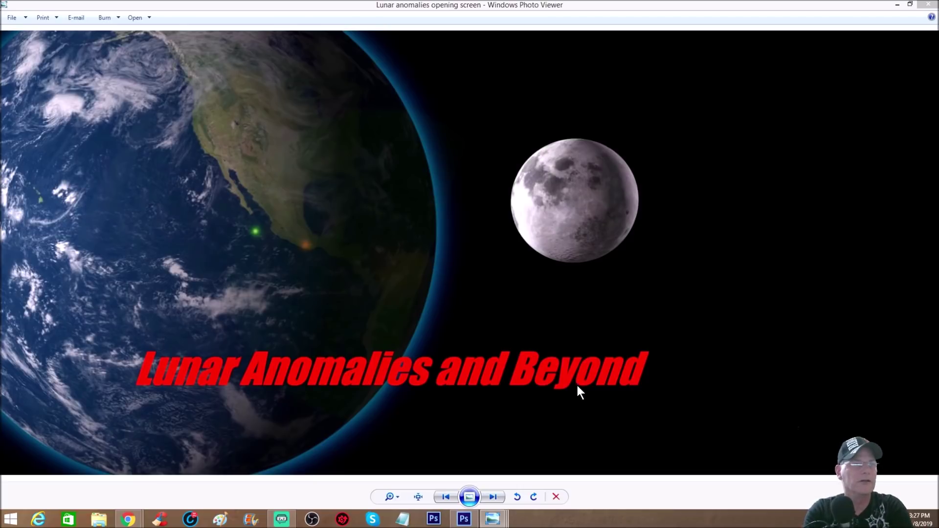
- Bring up the Flickr page for Apollo photo AS15-85-11385 and view its download sizes
{"action": "mouse_move", "coordinate": [128, 519]}
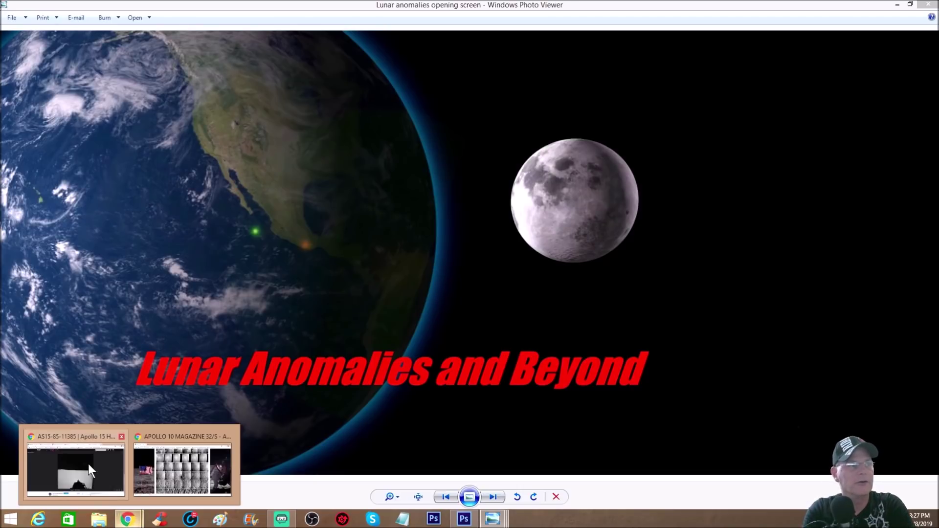
{"action": "left_click", "coordinate": [89, 463]}
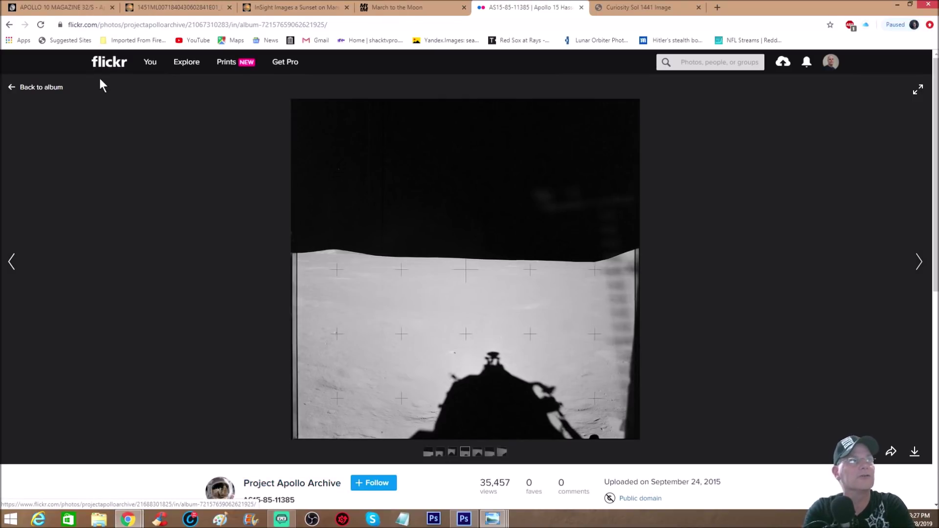
{"action": "left_click", "coordinate": [914, 451]}
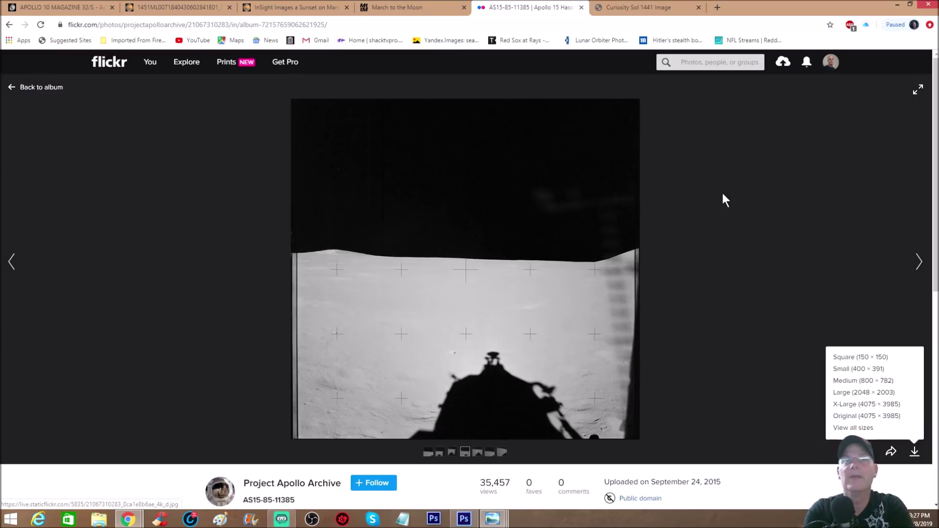
- Zoom the lunar photo to full size and back twice, then go to the Curiosity Sol 1441 image
{"action": "left_click", "coordinate": [489, 313]}
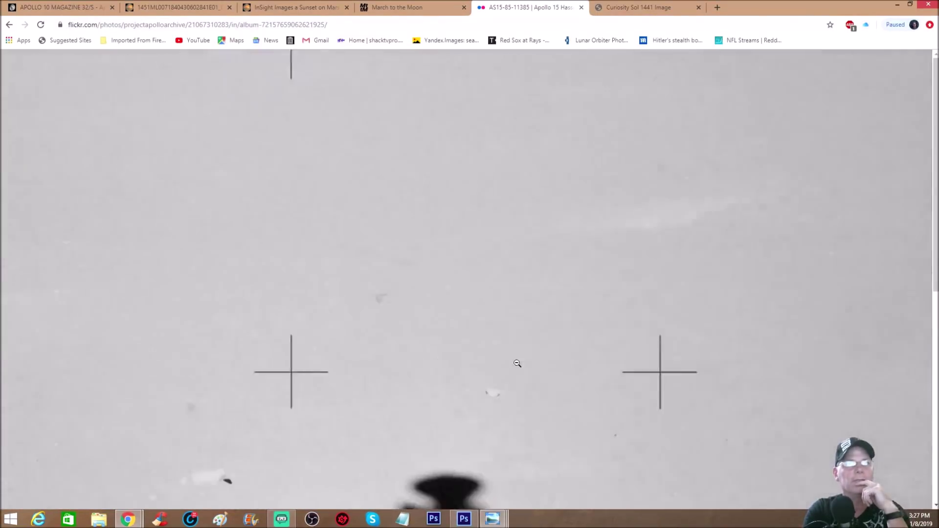
{"action": "left_click", "coordinate": [512, 348]}
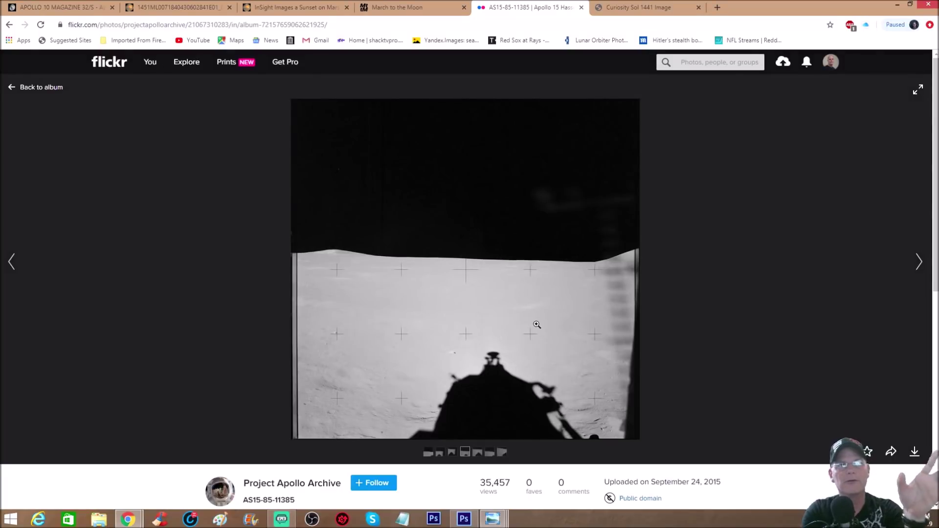
{"action": "left_click", "coordinate": [331, 287]}
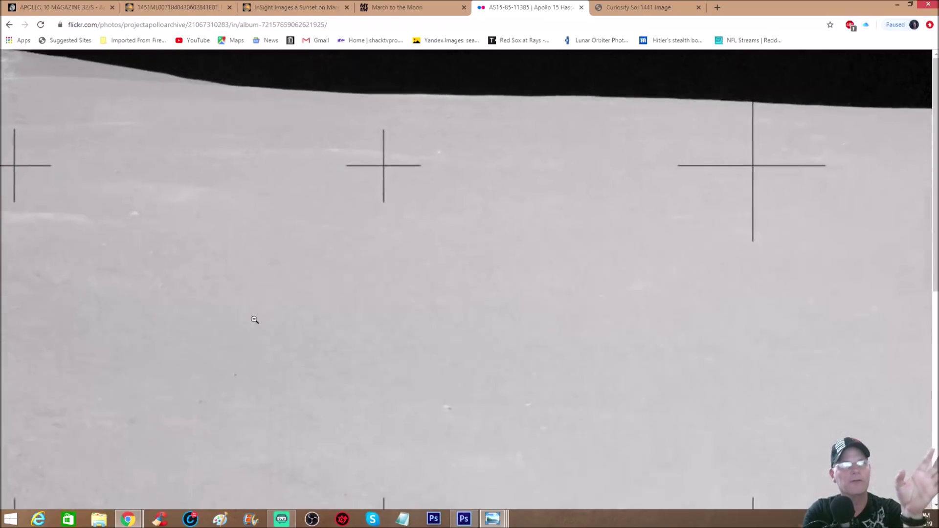
{"action": "left_click", "coordinate": [313, 324]}
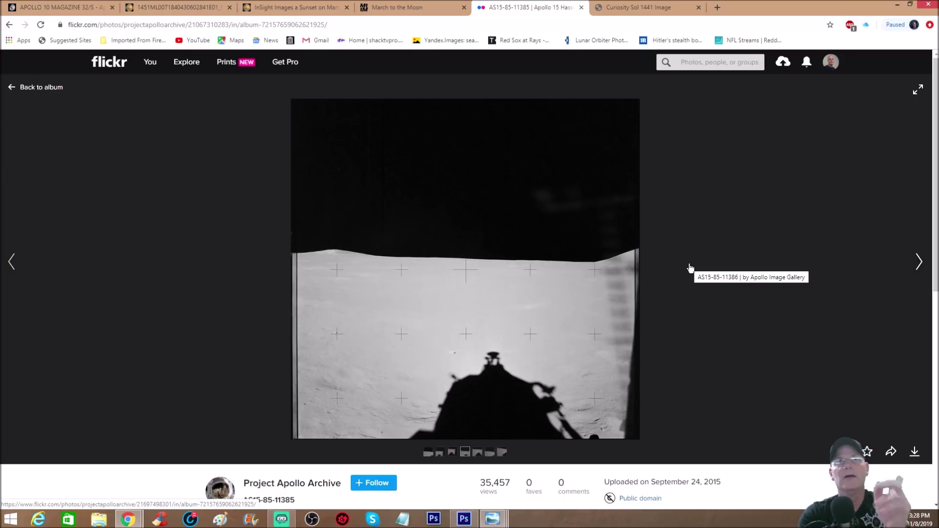
{"action": "left_click", "coordinate": [663, 7]}
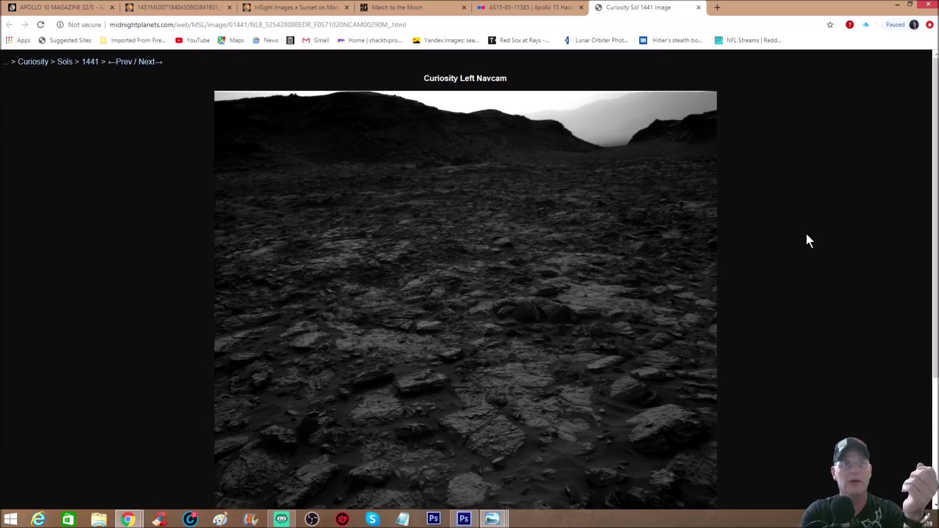
- Return to the AS15-85-11385 photo page and view it at full size and back
{"action": "left_click", "coordinate": [519, 7]}
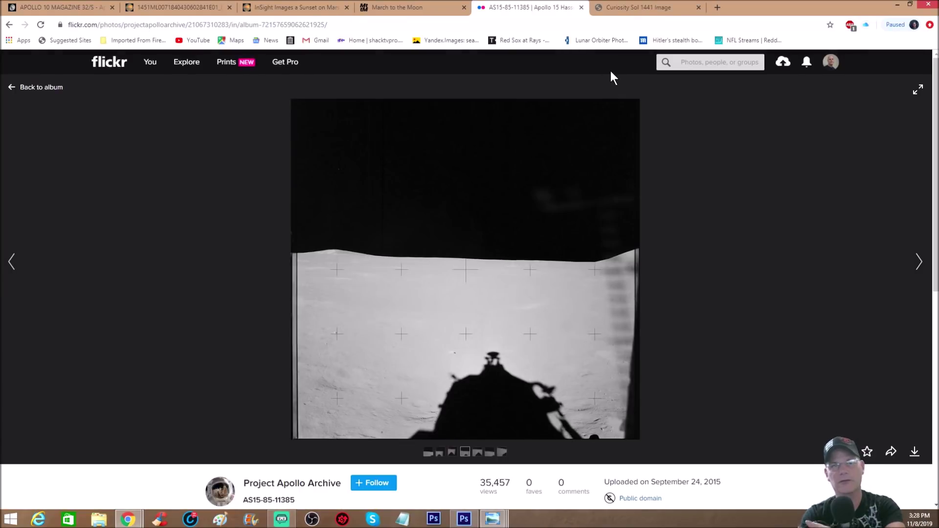
{"action": "left_click", "coordinate": [439, 266]}
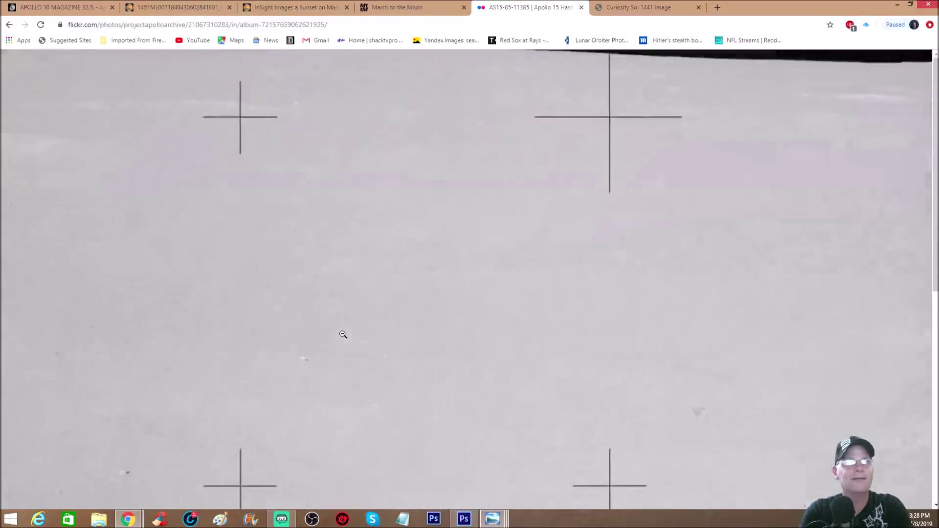
{"action": "left_click", "coordinate": [340, 314]}
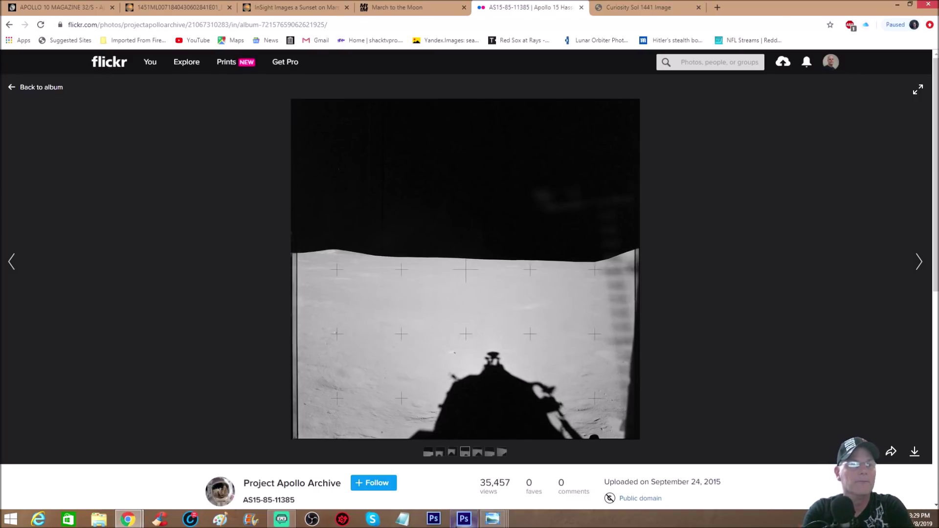
- Switch to the same lunar image in Photoshop and zoom in on the horizon
{"action": "left_click", "coordinate": [439, 520]}
{"action": "left_click_drag", "start_coordinate": [415, 250], "coordinate": [405, 256]}
{"action": "scroll", "coordinate": [405, 259], "scroll_direction": "down", "scroll_amount": 2}
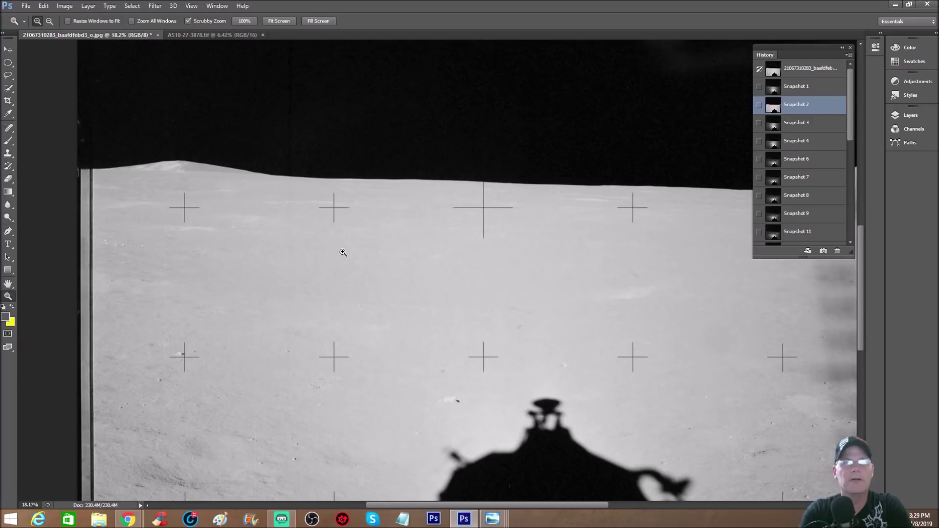
- Restore the darker Snapshot 3 version, zoom into the ridge, and ready a yellow brush
{"action": "left_click", "coordinate": [812, 125]}
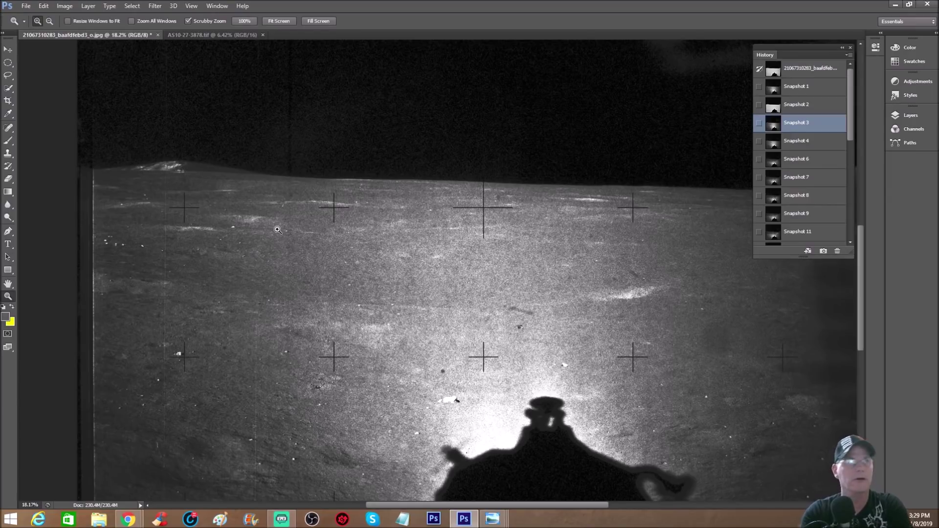
{"action": "left_click_drag", "start_coordinate": [130, 225], "coordinate": [168, 196]}
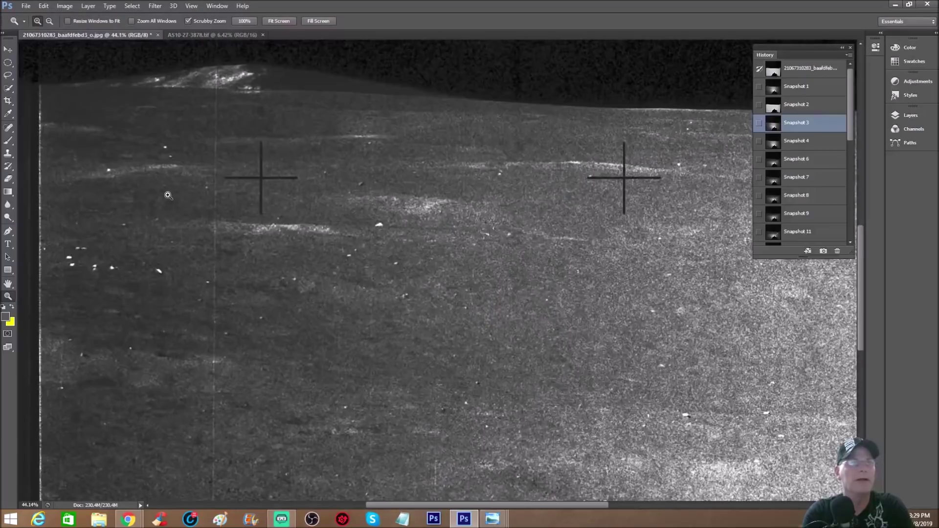
{"action": "key", "text": "x"}
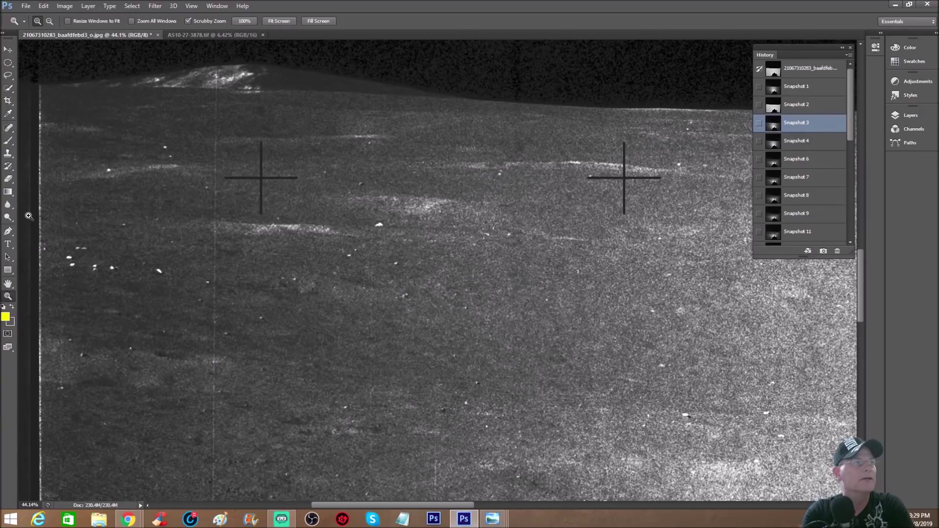
{"action": "key", "text": "b"}
{"action": "scroll", "coordinate": [358, 167], "scroll_direction": "up", "scroll_amount": 3}
- Trace the horizon ridge line and hilltop patch in yellow, discarding a first hilltop circle
{"action": "mouse_move", "coordinate": [233, 129]}
{"action": "left_mouse_down"}
{"action": "mouse_move", "coordinate": [126, 142]}
{"action": "mouse_move", "coordinate": [252, 190]}
{"action": "mouse_move", "coordinate": [286, 147]}
{"action": "mouse_move", "coordinate": [227, 123]}
{"action": "left_mouse_up"}
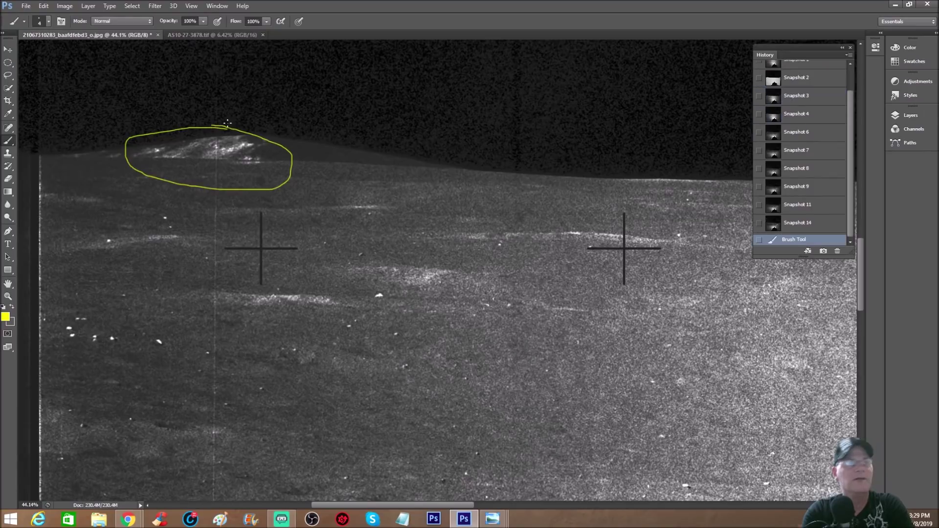
{"action": "key", "text": "ctrl+z"}
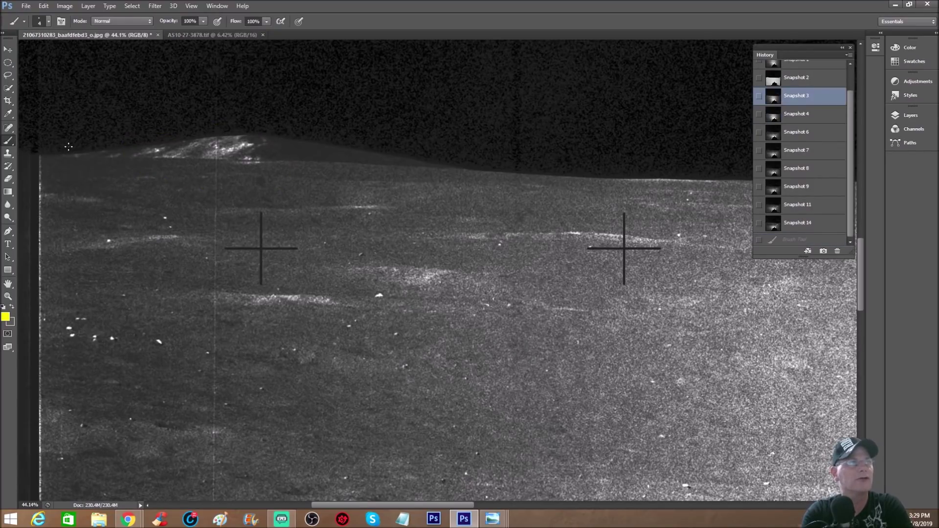
{"action": "left_click_drag", "start_coordinate": [132, 147], "coordinate": [197, 140]}
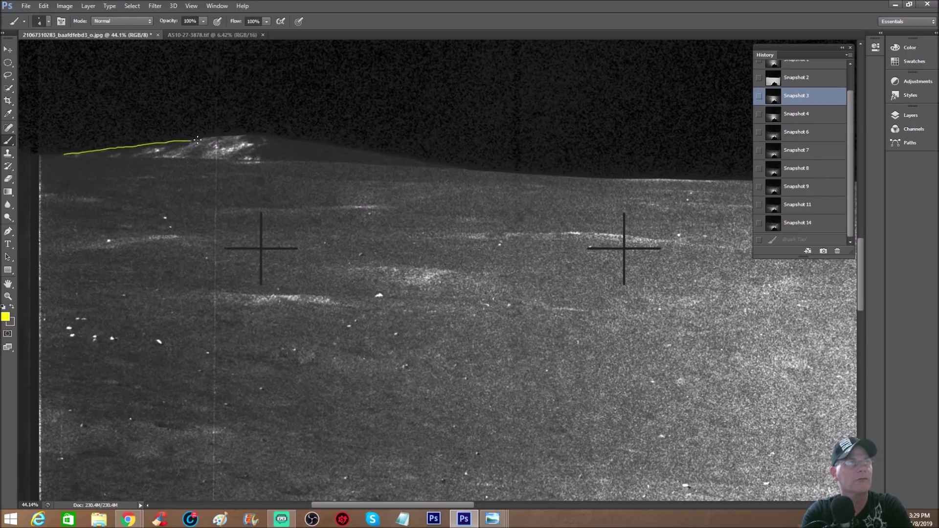
{"action": "left_click_drag", "start_coordinate": [253, 134], "coordinate": [436, 162]}
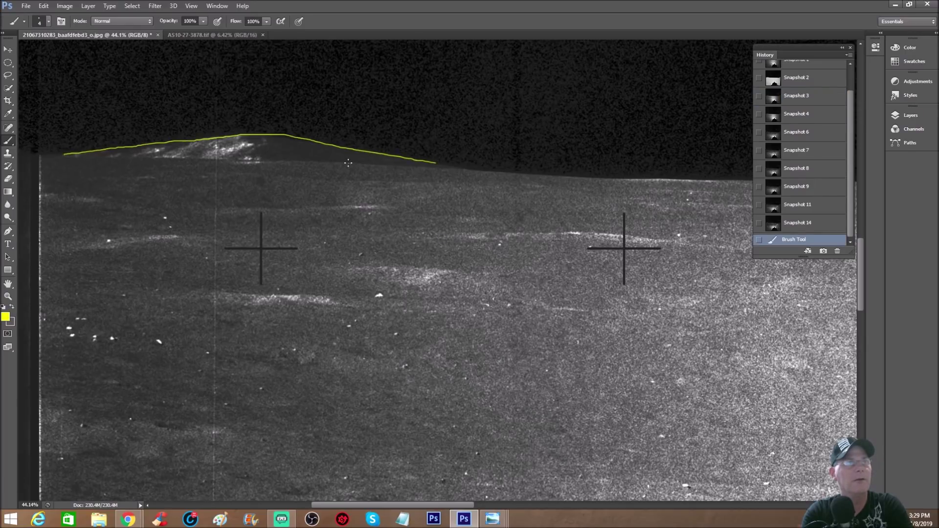
{"action": "left_click_drag", "start_coordinate": [275, 149], "coordinate": [264, 165]}
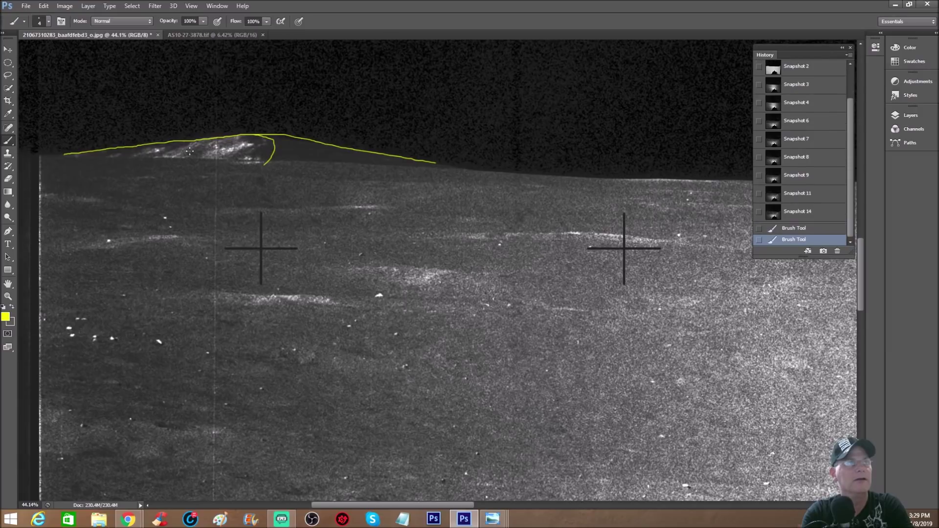
{"action": "mouse_move", "coordinate": [102, 157]}
{"action": "left_mouse_down"}
{"action": "mouse_move", "coordinate": [287, 131]}
{"action": "mouse_move", "coordinate": [445, 167]}
{"action": "left_mouse_up"}
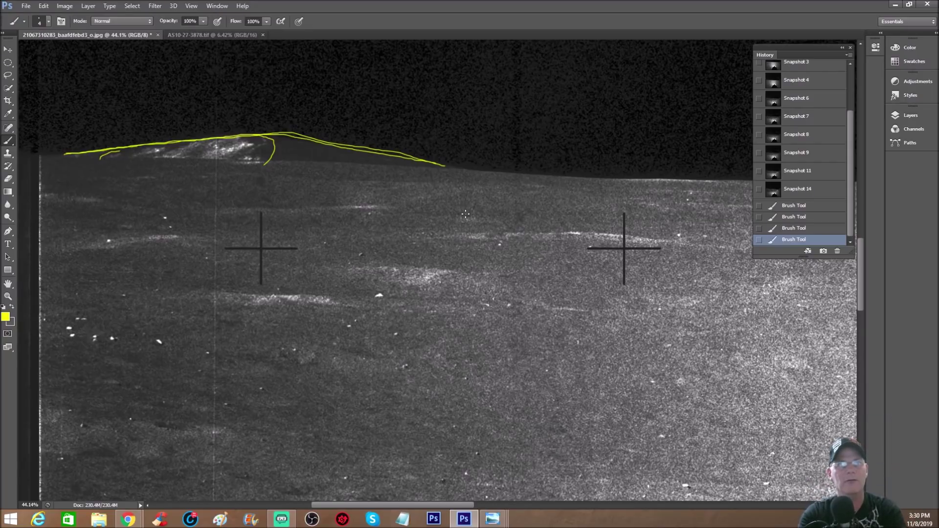
- Outline the central bright ground streak, the area left of the left crosshair, and far-left ground in yellow
{"action": "mouse_move", "coordinate": [397, 246]}
{"action": "left_mouse_down"}
{"action": "mouse_move", "coordinate": [332, 251]}
{"action": "mouse_move", "coordinate": [433, 307]}
{"action": "mouse_move", "coordinate": [347, 239]}
{"action": "left_mouse_up"}
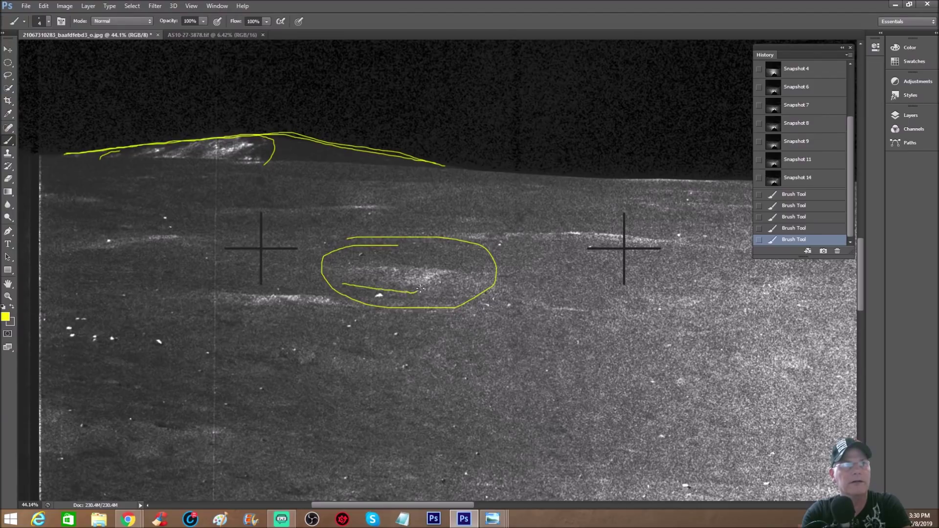
{"action": "left_click_drag", "start_coordinate": [472, 277], "coordinate": [475, 283]}
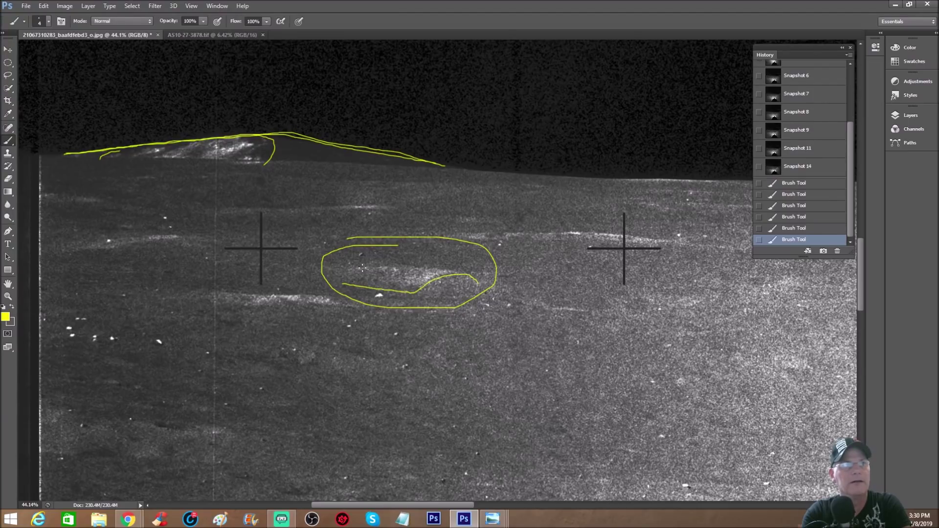
{"action": "left_click_drag", "start_coordinate": [452, 270], "coordinate": [464, 272]}
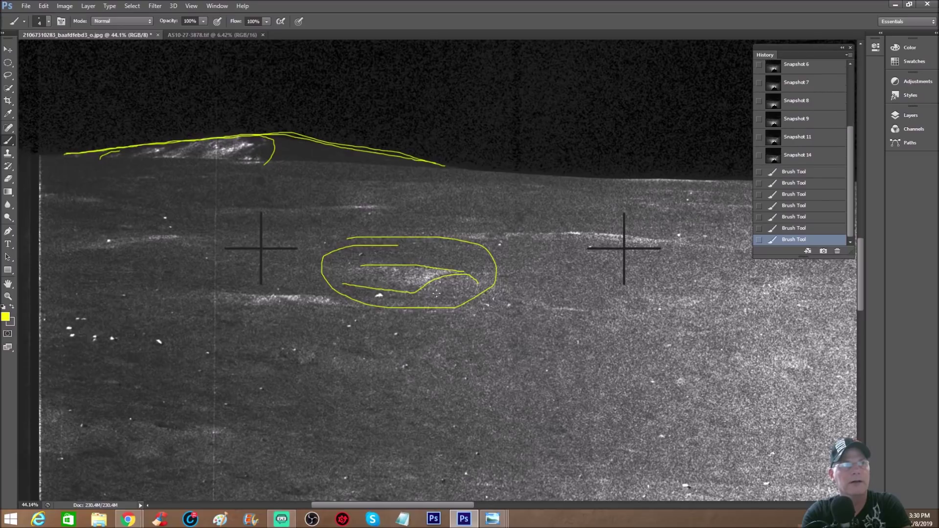
{"action": "mouse_move", "coordinate": [219, 272]}
{"action": "left_mouse_down"}
{"action": "mouse_move", "coordinate": [185, 302]}
{"action": "mouse_move", "coordinate": [240, 332]}
{"action": "left_mouse_up"}
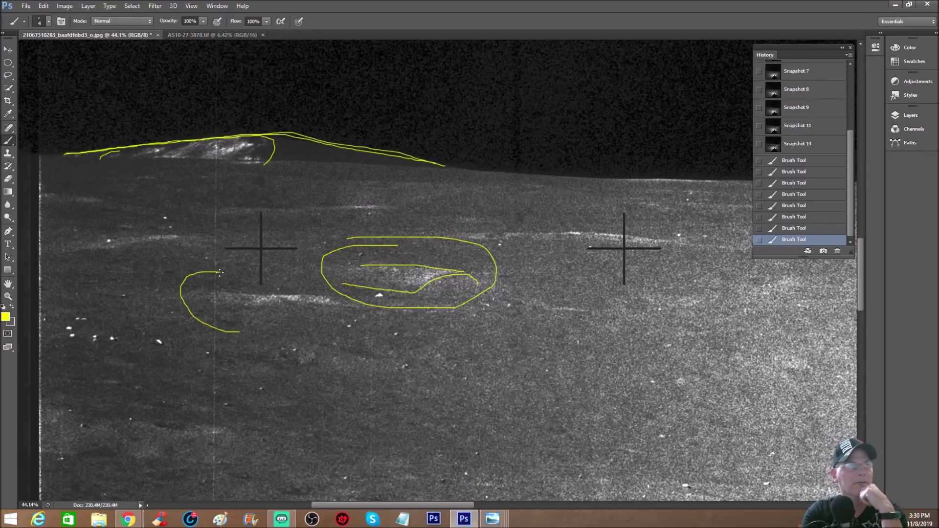
{"action": "left_click_drag", "start_coordinate": [215, 272], "coordinate": [329, 281]}
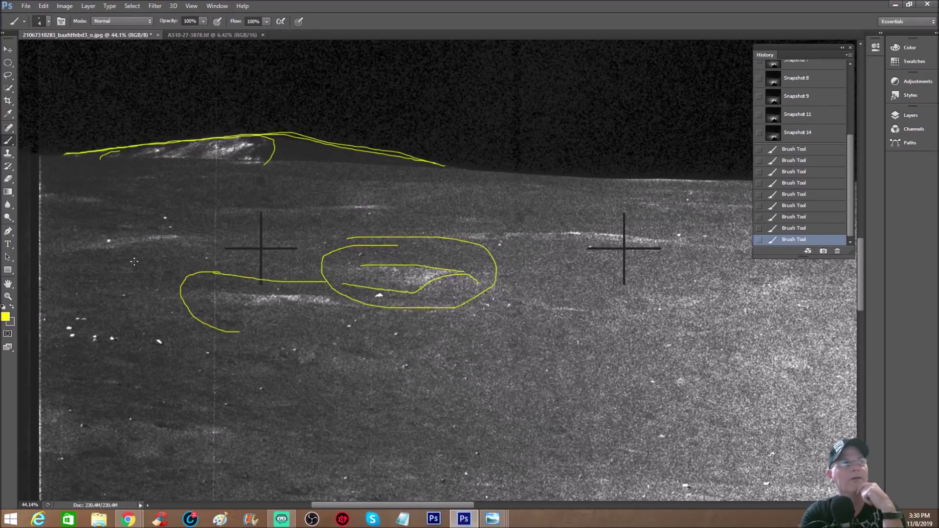
{"action": "mouse_move", "coordinate": [104, 224]}
{"action": "left_mouse_down"}
{"action": "mouse_move", "coordinate": [66, 252]}
{"action": "mouse_move", "coordinate": [198, 259]}
{"action": "mouse_move", "coordinate": [110, 221]}
{"action": "mouse_move", "coordinate": [85, 226]}
{"action": "left_mouse_up"}
{"action": "scroll", "coordinate": [228, 290], "scroll_direction": "down", "scroll_amount": 5}
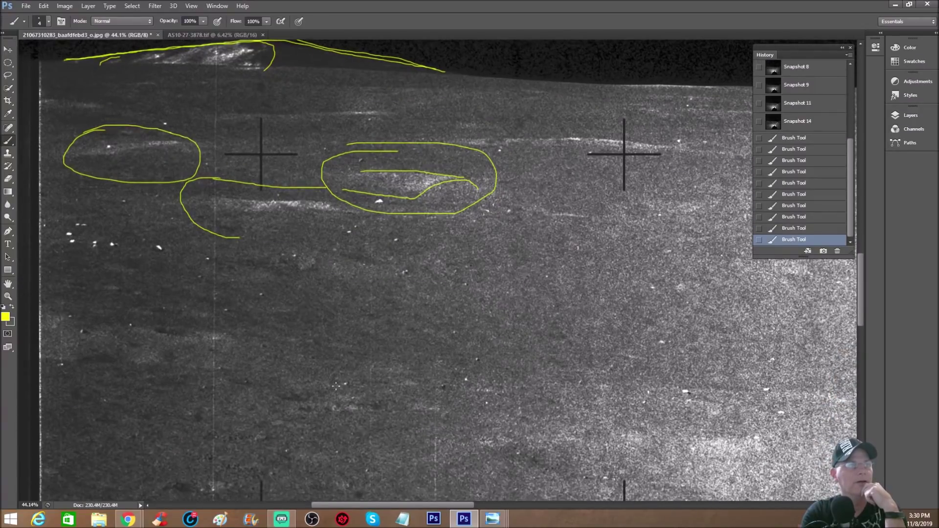
{"action": "mouse_move", "coordinate": [119, 310]}
{"action": "left_mouse_down"}
{"action": "mouse_move", "coordinate": [262, 309]}
{"action": "mouse_move", "coordinate": [101, 401]}
{"action": "left_mouse_up"}
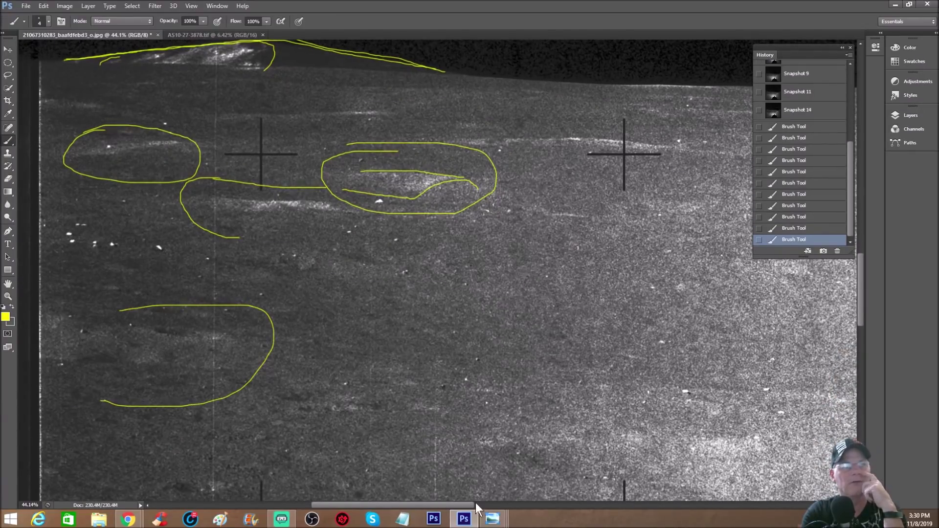
- Draw a yellow outline around the right crosshair, then zoom out to about 10.7%
{"action": "left_click", "coordinate": [508, 505]}
{"action": "scroll", "coordinate": [570, 195], "scroll_direction": "up", "scroll_amount": 3}
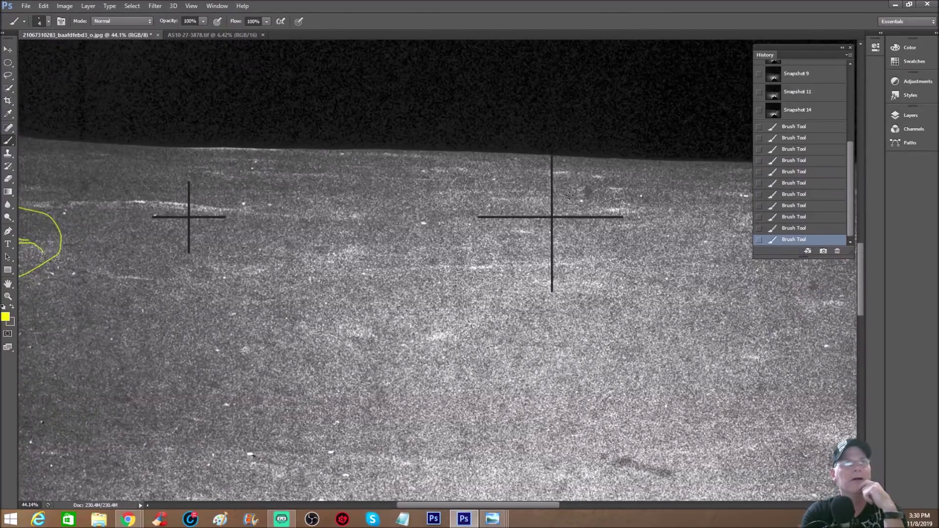
{"action": "mouse_move", "coordinate": [562, 154]}
{"action": "left_mouse_down"}
{"action": "mouse_move", "coordinate": [542, 156]}
{"action": "mouse_move", "coordinate": [640, 237]}
{"action": "mouse_move", "coordinate": [521, 158]}
{"action": "left_mouse_up"}
{"action": "scroll", "coordinate": [521, 158], "scroll_direction": "down", "scroll_amount": 1}
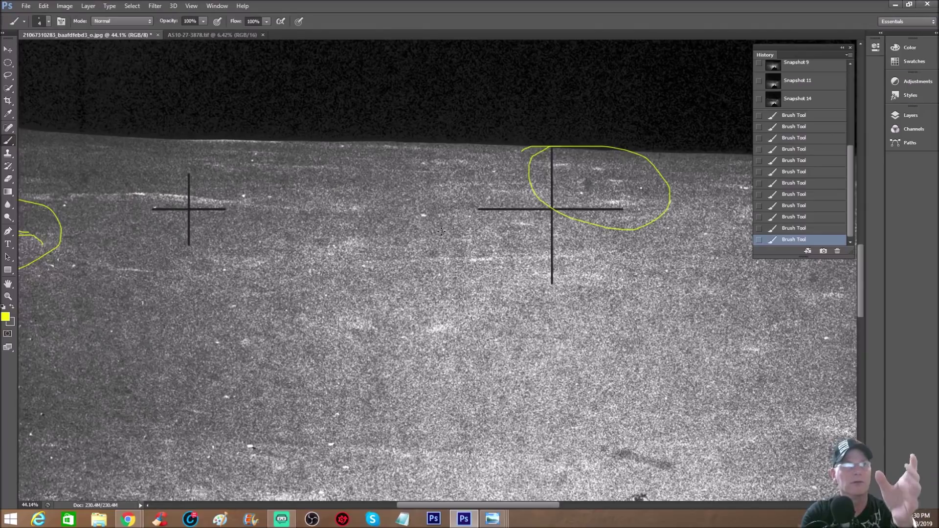
{"action": "left_click_drag", "start_coordinate": [553, 504], "coordinate": [533, 491]}
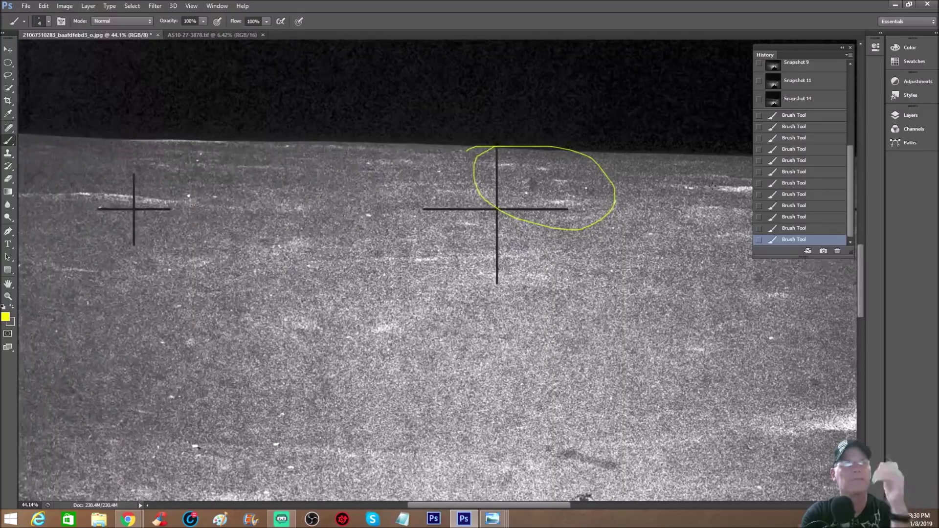
{"action": "left_click", "coordinate": [8, 296]}
{"action": "left_click_drag", "start_coordinate": [271, 289], "coordinate": [220, 291]}
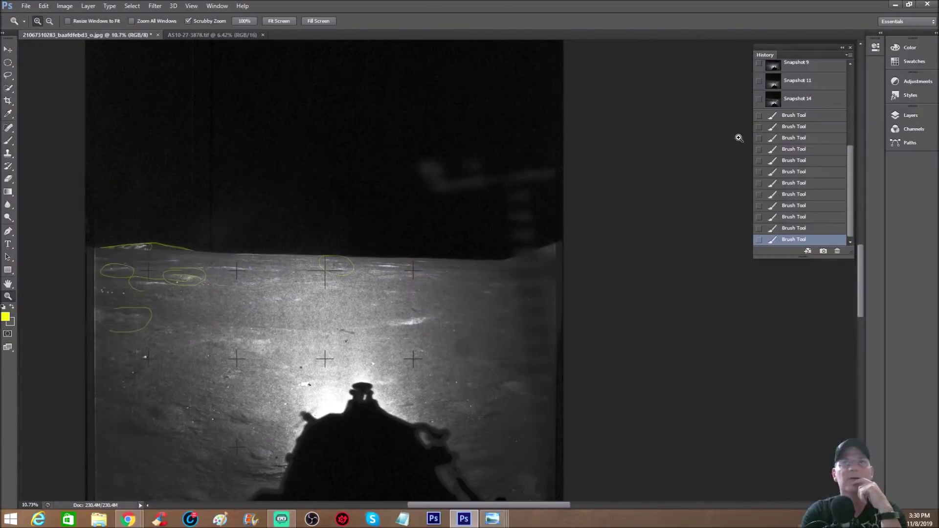
- Restore the outline-free Snapshot 4, zoom in on the bright ridge, then switch to Snapshot 3
{"action": "scroll", "coordinate": [812, 143], "scroll_direction": "up", "scroll_amount": 6}
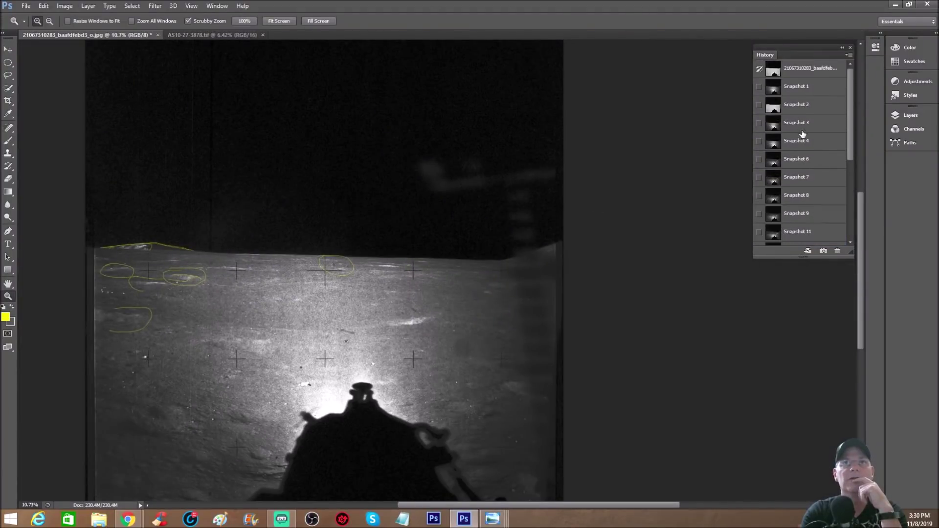
{"action": "left_click", "coordinate": [804, 144]}
{"action": "left_click_drag", "start_coordinate": [258, 297], "coordinate": [286, 285]}
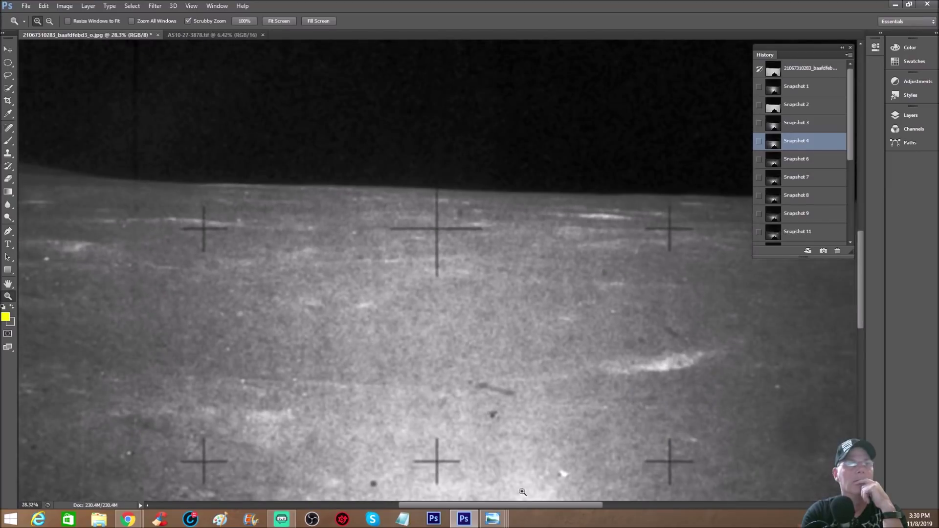
{"action": "left_click_drag", "start_coordinate": [541, 505], "coordinate": [448, 505]}
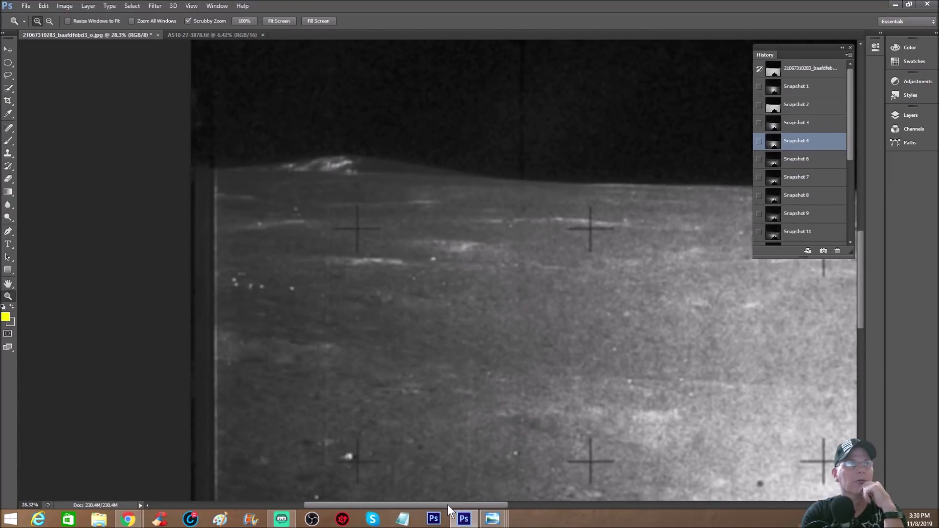
{"action": "left_click_drag", "start_coordinate": [452, 265], "coordinate": [496, 259]}
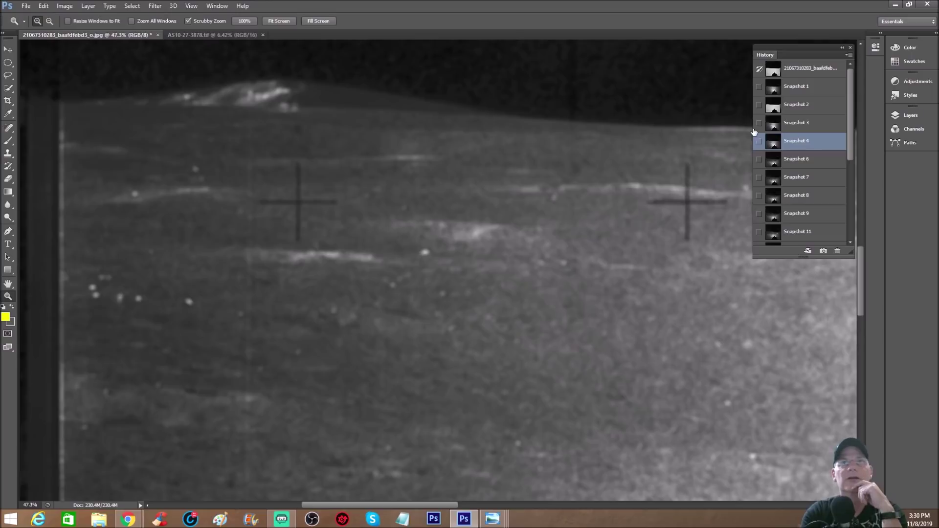
{"action": "left_click", "coordinate": [794, 126]}
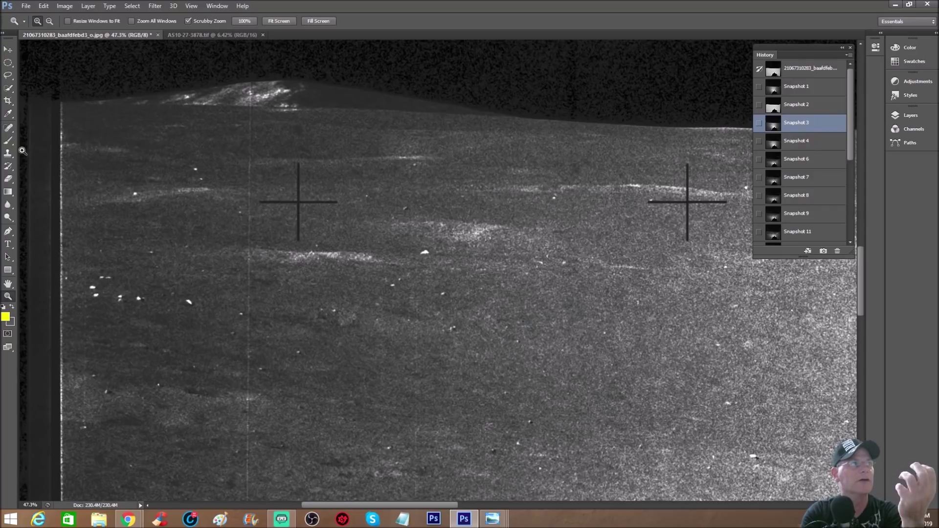
{"action": "left_click", "coordinate": [8, 141]}
- Circle the bright ground patch with small yellow marks inside, then revert to Snapshot 4
{"action": "mouse_move", "coordinate": [363, 214]}
{"action": "left_mouse_down"}
{"action": "mouse_move", "coordinate": [447, 204]}
{"action": "mouse_move", "coordinate": [545, 246]}
{"action": "mouse_move", "coordinate": [430, 204]}
{"action": "left_mouse_up"}
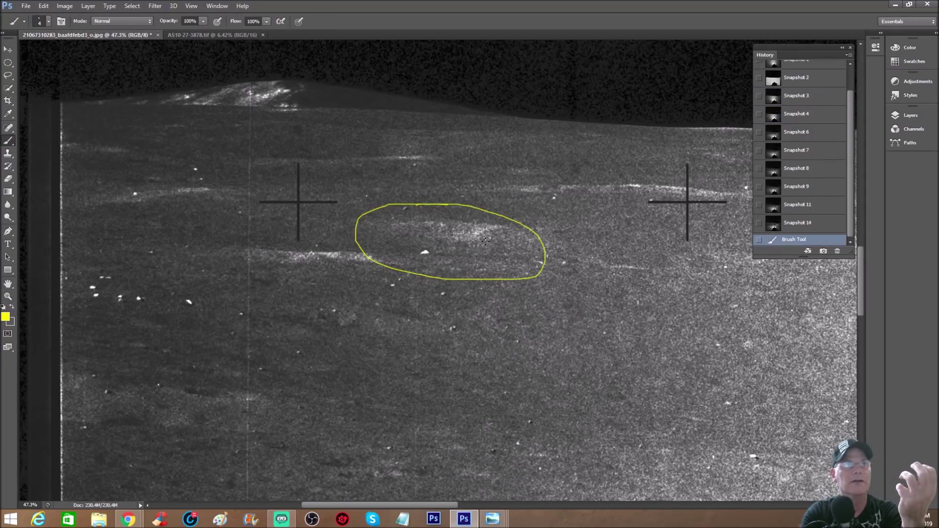
{"action": "left_click", "coordinate": [487, 238]}
{"action": "left_click_drag", "start_coordinate": [497, 235], "coordinate": [519, 240]}
{"action": "scroll", "coordinate": [816, 132], "scroll_direction": "up", "scroll_amount": 3}
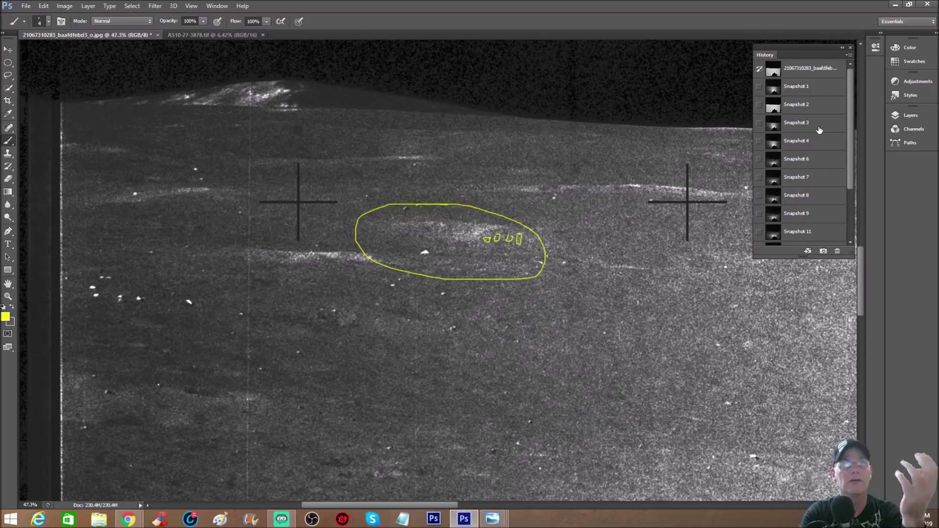
{"action": "left_click", "coordinate": [816, 141]}
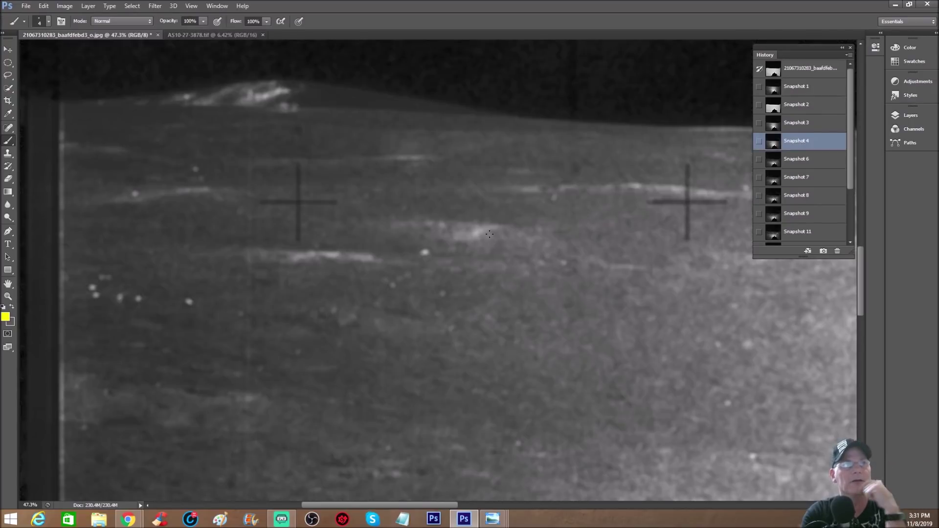
- Trace yellow lines along the bright patch's top and bottom edges, then revert to Snapshot 4
{"action": "mouse_move", "coordinate": [477, 237]}
{"action": "left_mouse_down"}
{"action": "mouse_move", "coordinate": [496, 225]}
{"action": "mouse_move", "coordinate": [524, 237]}
{"action": "left_mouse_up"}
{"action": "mouse_move", "coordinate": [374, 218]}
{"action": "left_mouse_down"}
{"action": "mouse_move", "coordinate": [492, 220]}
{"action": "mouse_move", "coordinate": [522, 247]}
{"action": "left_mouse_up"}
{"action": "mouse_move", "coordinate": [427, 254]}
{"action": "left_mouse_down"}
{"action": "mouse_move", "coordinate": [470, 256]}
{"action": "mouse_move", "coordinate": [473, 237]}
{"action": "left_mouse_up"}
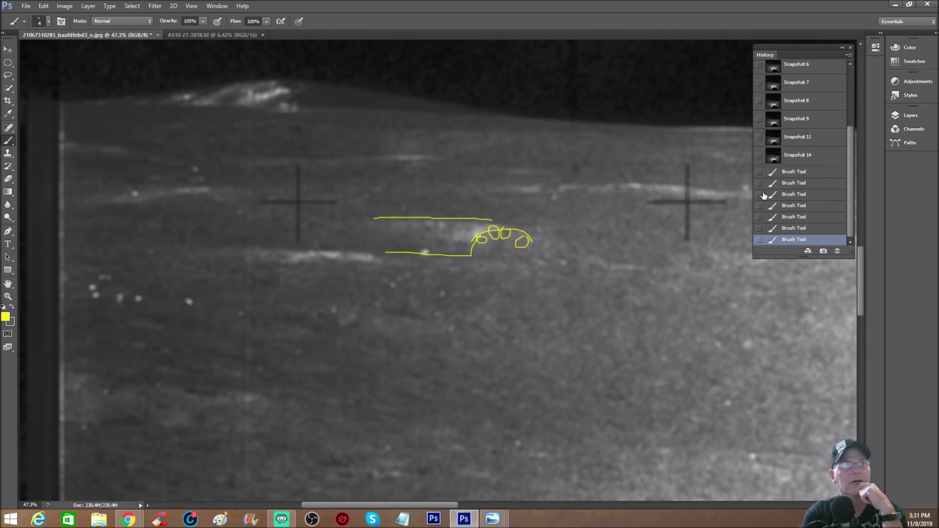
{"action": "scroll", "coordinate": [826, 132], "scroll_direction": "up", "scroll_amount": 5}
{"action": "left_click", "coordinate": [822, 136]}
- Circle the bright ridge peak in yellow and outline the ground patch below it
{"action": "mouse_move", "coordinate": [191, 182]}
{"action": "left_mouse_down"}
{"action": "mouse_move", "coordinate": [119, 192]}
{"action": "mouse_move", "coordinate": [84, 226]}
{"action": "mouse_move", "coordinate": [230, 243]}
{"action": "mouse_move", "coordinate": [332, 210]}
{"action": "mouse_move", "coordinate": [262, 180]}
{"action": "mouse_move", "coordinate": [188, 182]}
{"action": "mouse_move", "coordinate": [203, 182]}
{"action": "left_mouse_up"}
{"action": "scroll", "coordinate": [480, 183], "scroll_direction": "down", "scroll_amount": 1}
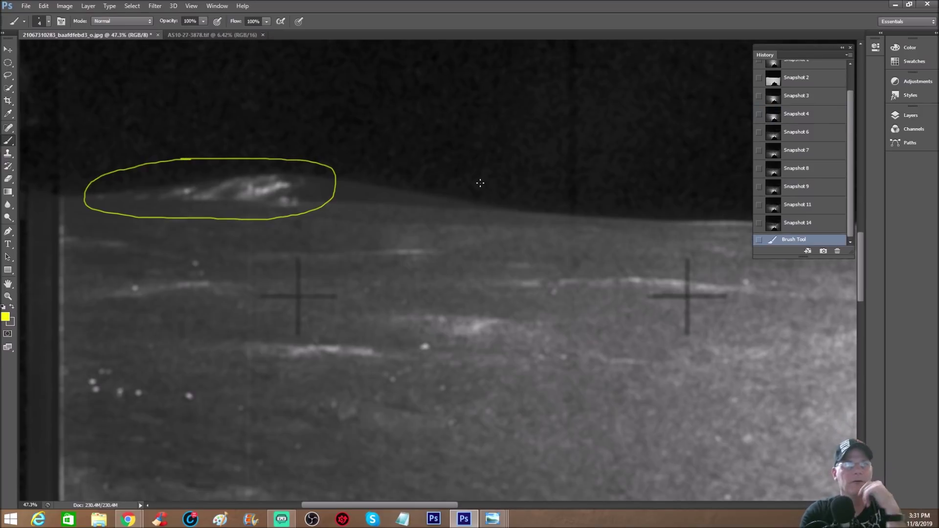
{"action": "scroll", "coordinate": [481, 183], "scroll_direction": "down", "scroll_amount": 4}
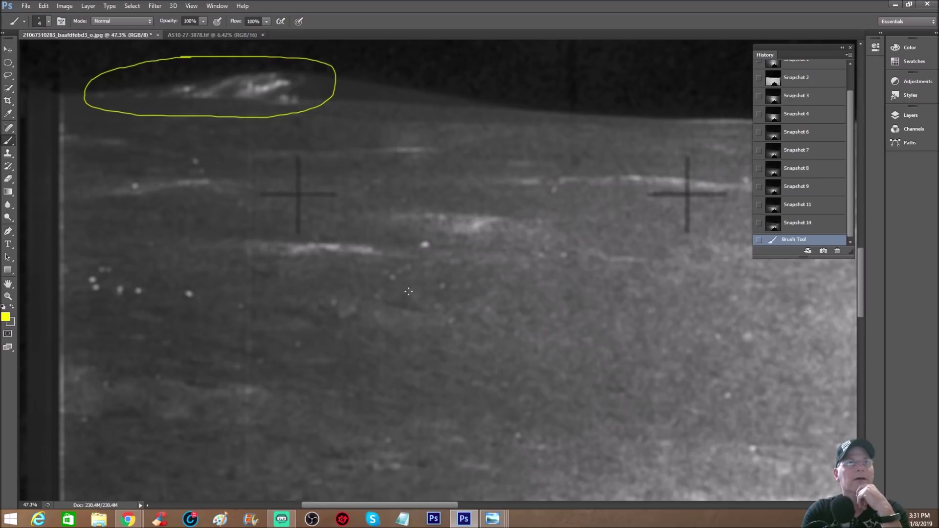
{"action": "mouse_move", "coordinate": [417, 507]}
{"action": "left_mouse_down"}
{"action": "mouse_move", "coordinate": [393, 505]}
{"action": "mouse_move", "coordinate": [407, 504]}
{"action": "left_mouse_up"}
{"action": "scroll", "coordinate": [342, 318], "scroll_direction": "down", "scroll_amount": 3}
{"action": "mouse_move", "coordinate": [339, 297]}
{"action": "left_mouse_down"}
{"action": "mouse_move", "coordinate": [306, 366]}
{"action": "mouse_move", "coordinate": [431, 410]}
{"action": "mouse_move", "coordinate": [421, 303]}
{"action": "mouse_move", "coordinate": [342, 296]}
{"action": "mouse_move", "coordinate": [329, 351]}
{"action": "mouse_move", "coordinate": [375, 367]}
{"action": "left_mouse_up"}
{"action": "mouse_move", "coordinate": [434, 368]}
{"action": "left_mouse_down"}
{"action": "mouse_move", "coordinate": [454, 351]}
{"action": "mouse_move", "coordinate": [411, 312]}
{"action": "mouse_move", "coordinate": [344, 316]}
{"action": "left_mouse_up"}
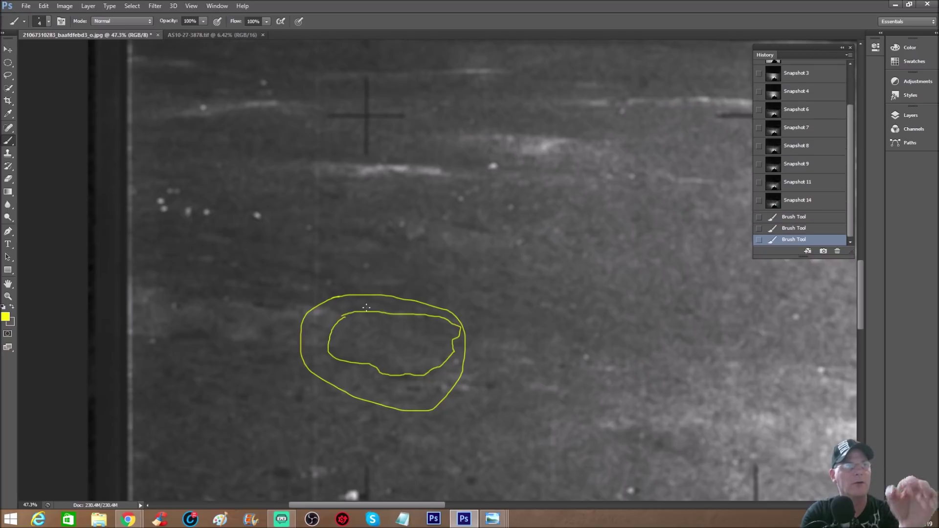
{"action": "scroll", "coordinate": [366, 307], "scroll_direction": "up", "scroll_amount": 4}
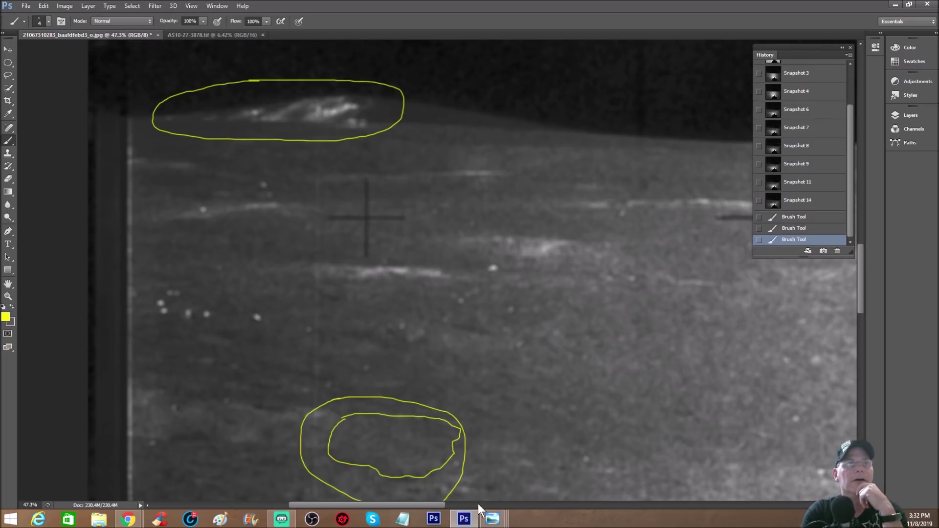
{"action": "left_click_drag", "start_coordinate": [423, 501], "coordinate": [579, 499]}
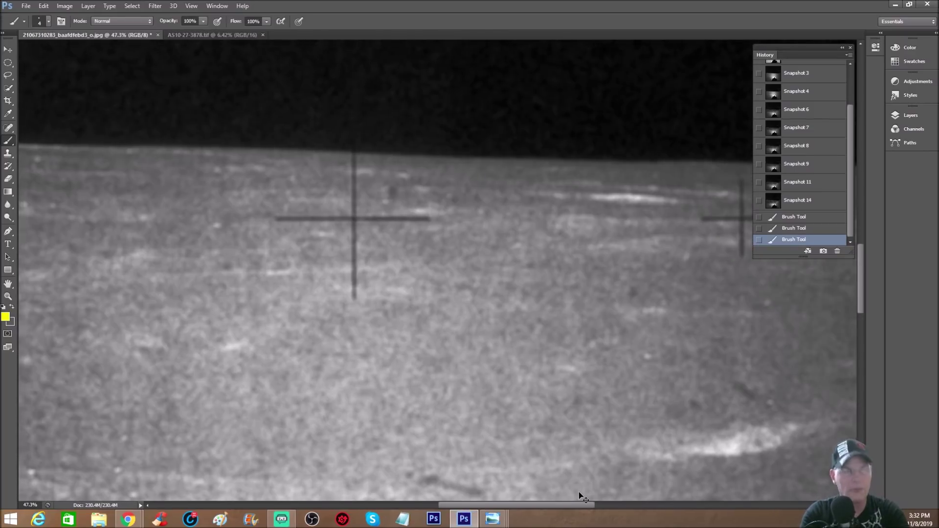
- Zoom out to 25% and draw a large closed yellow loop around the mid-ground
{"action": "key", "text": "ctrl+minus"}
{"action": "key", "text": "ctrl+minus"}
{"action": "mouse_move", "coordinate": [263, 249]}
{"action": "left_mouse_down"}
{"action": "mouse_move", "coordinate": [206, 269]}
{"action": "mouse_move", "coordinate": [262, 394]}
{"action": "mouse_move", "coordinate": [552, 394]}
{"action": "mouse_move", "coordinate": [562, 290]}
{"action": "left_mouse_up"}
{"action": "left_click_drag", "start_coordinate": [505, 274], "coordinate": [263, 249]}
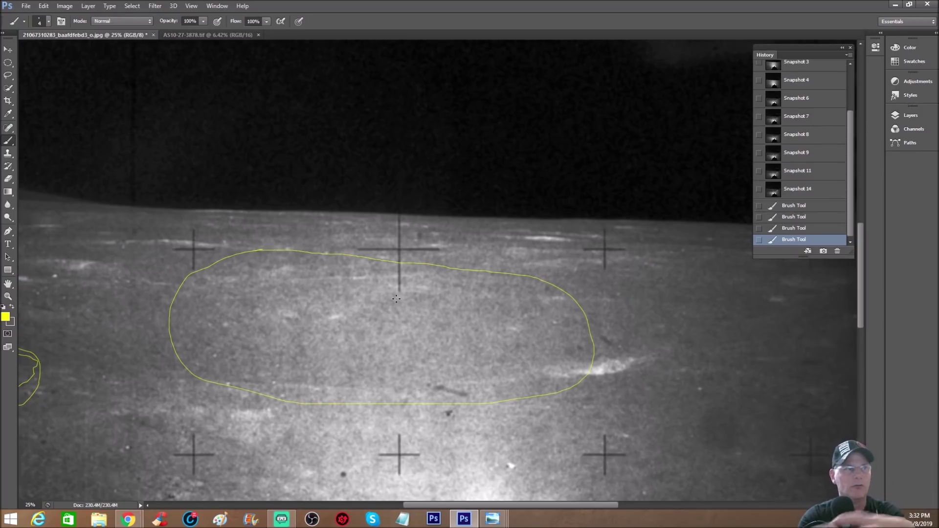
{"action": "scroll", "coordinate": [806, 153], "scroll_direction": "up", "scroll_amount": 3}
- Revert through Snapshot 6 to Snapshot 4, clearing all outlines, and zoom in on the bright ridge
{"action": "left_click", "coordinate": [807, 159]}
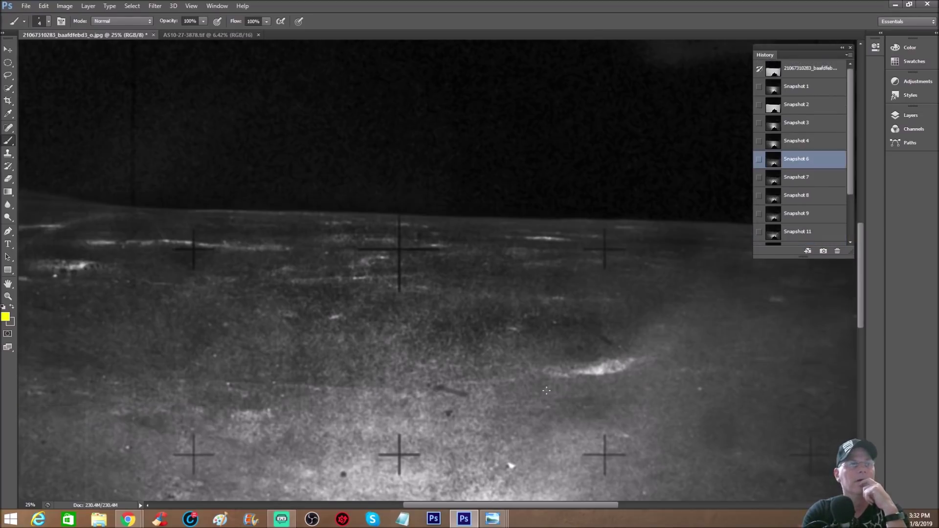
{"action": "left_click_drag", "start_coordinate": [612, 504], "coordinate": [534, 506]}
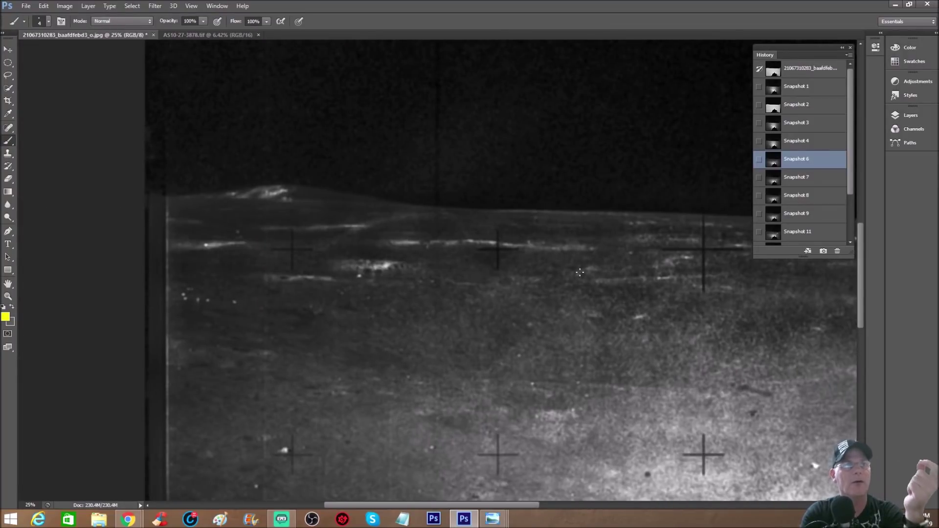
{"action": "left_click", "coordinate": [796, 141]}
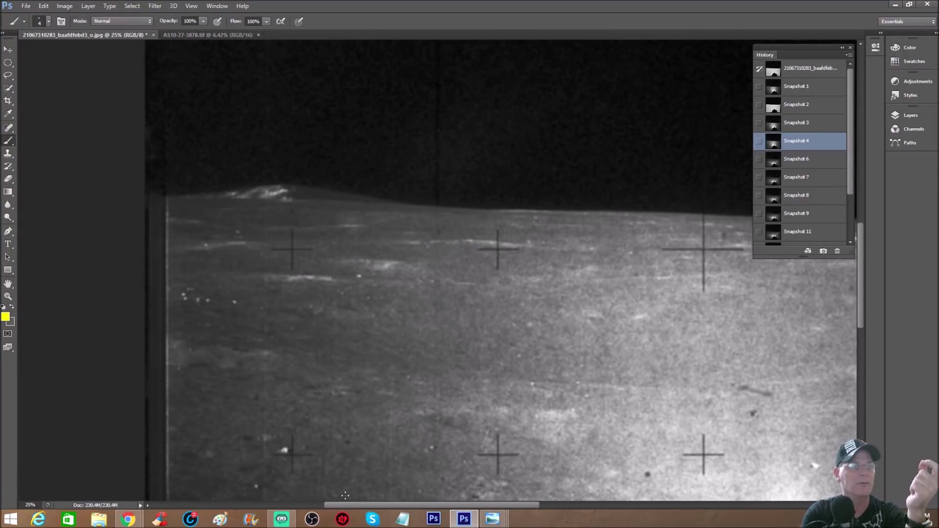
{"action": "scroll", "coordinate": [798, 327], "scroll_direction": "left", "scroll_amount": 2}
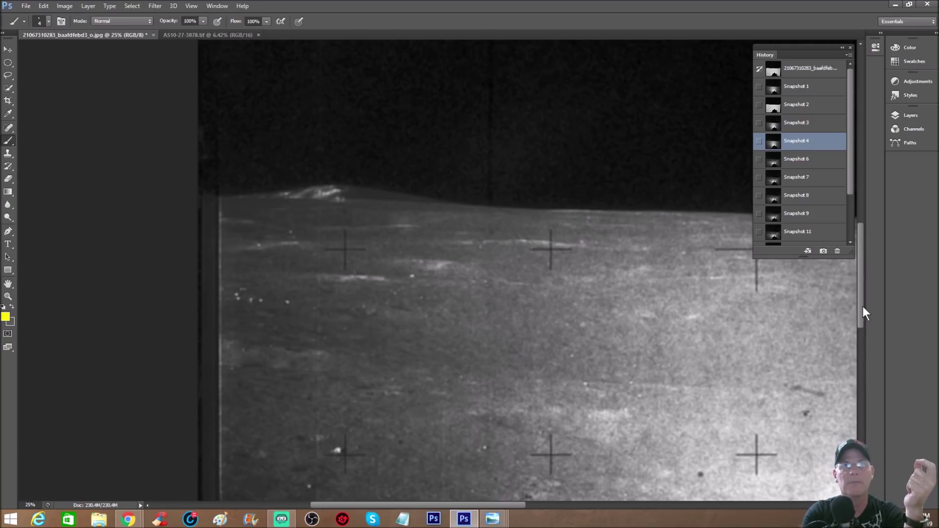
{"action": "scroll", "coordinate": [863, 307], "scroll_direction": "up", "scroll_amount": 5}
{"action": "scroll", "coordinate": [863, 292], "scroll_direction": "down", "scroll_amount": 3}
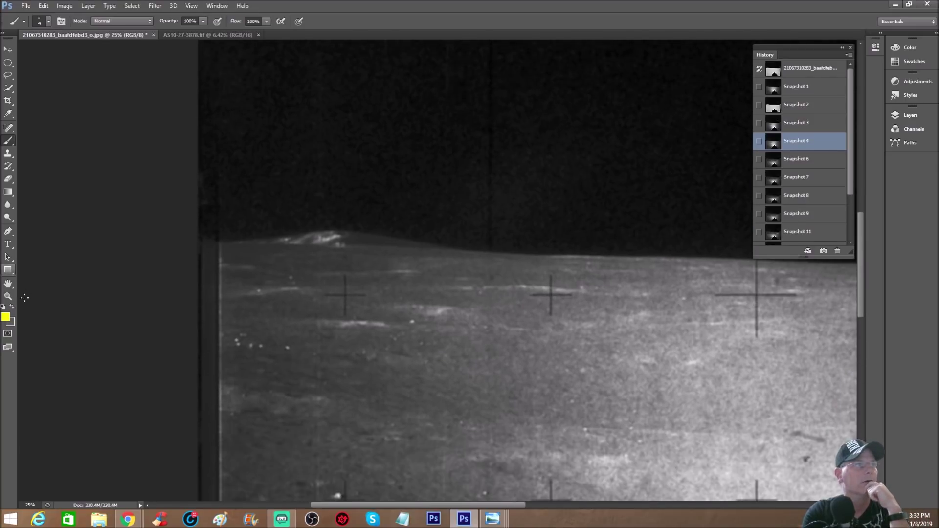
{"action": "left_click", "coordinate": [8, 296]}
{"action": "left_click_drag", "start_coordinate": [279, 268], "coordinate": [300, 254]}
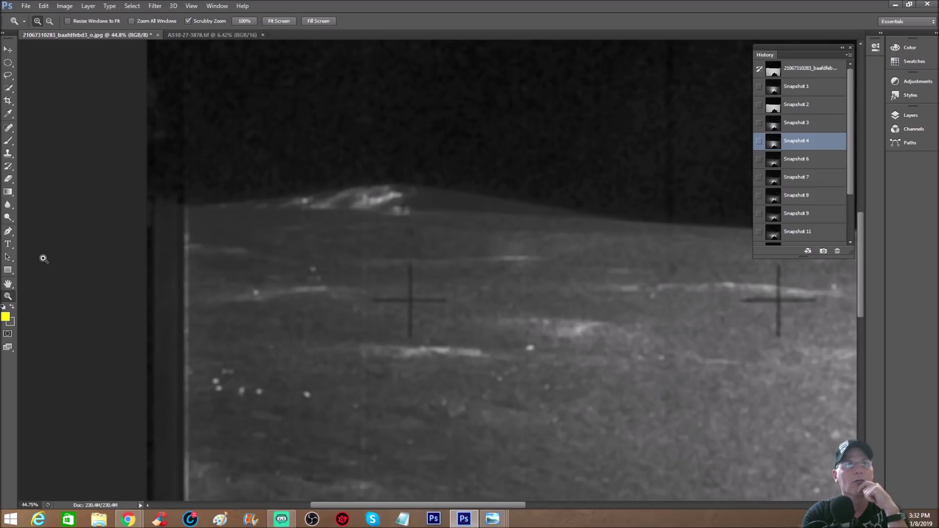
{"action": "left_click", "coordinate": [8, 141]}
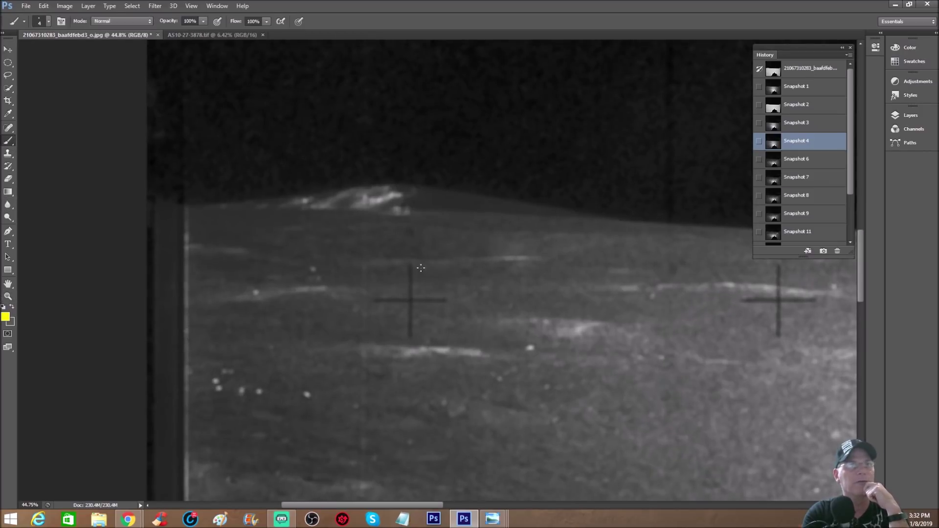
- Try a yellow line along the ridge horizon, then revert to Snapshot 6
{"action": "mouse_move", "coordinate": [460, 301]}
{"action": "left_mouse_down"}
{"action": "mouse_move", "coordinate": [578, 250]}
{"action": "mouse_move", "coordinate": [660, 234]}
{"action": "mouse_move", "coordinate": [727, 239]}
{"action": "left_mouse_up"}
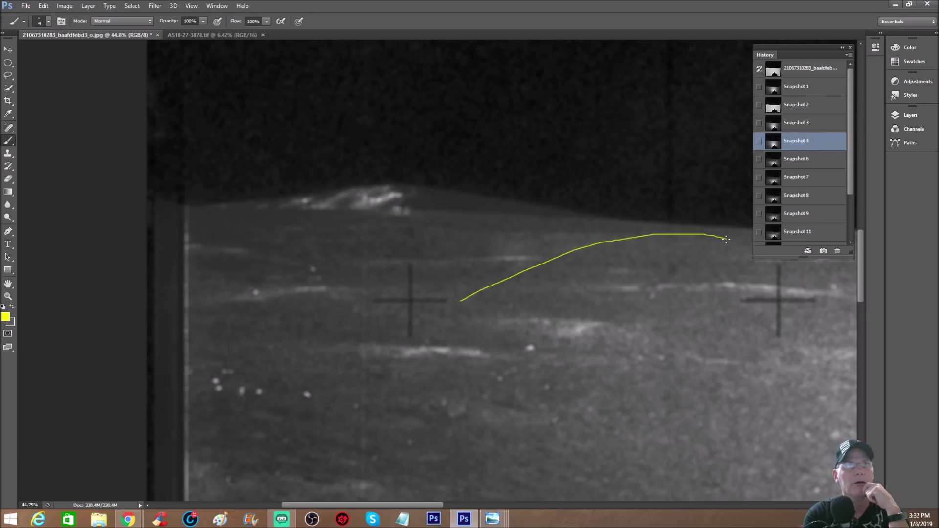
{"action": "left_click_drag", "start_coordinate": [436, 505], "coordinate": [457, 503]}
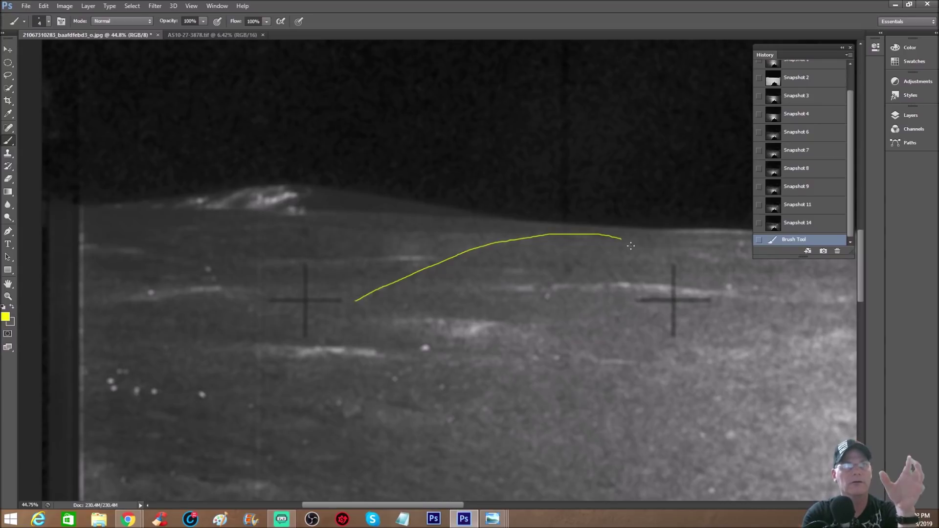
{"action": "left_click", "coordinate": [795, 133]}
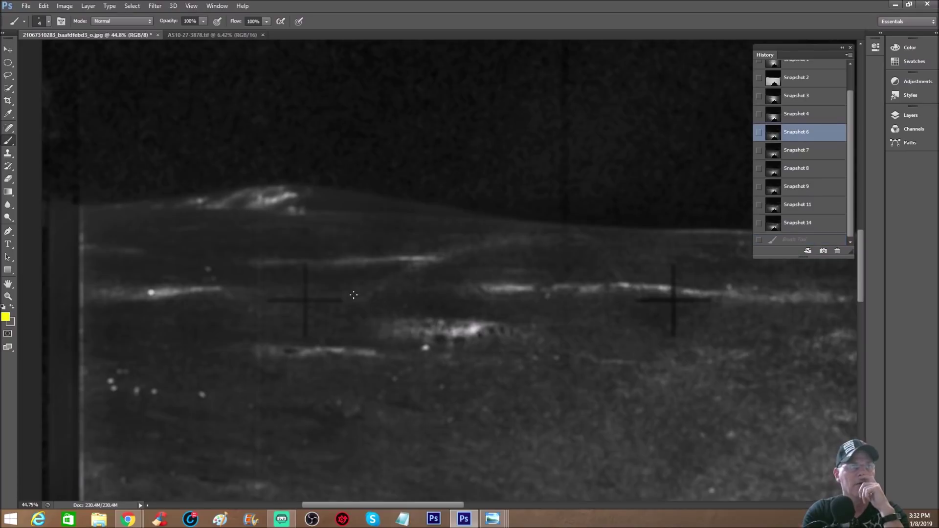
- Paint a yellow ridge arc and loop the bright streak with marks, then revert to Snapshot 6
{"action": "mouse_move", "coordinate": [364, 297]}
{"action": "left_mouse_down"}
{"action": "mouse_move", "coordinate": [490, 246]}
{"action": "mouse_move", "coordinate": [585, 237]}
{"action": "mouse_move", "coordinate": [613, 251]}
{"action": "left_mouse_up"}
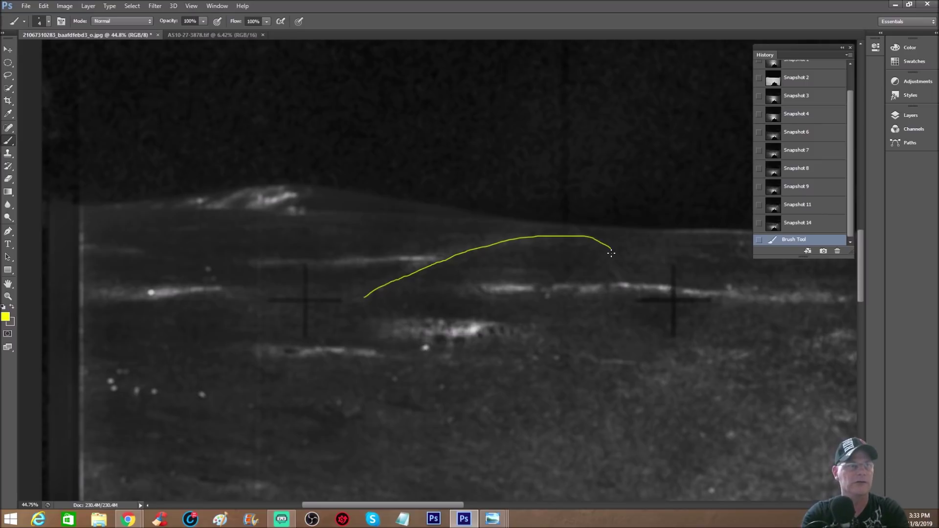
{"action": "mouse_move", "coordinate": [409, 305]}
{"action": "left_mouse_down"}
{"action": "mouse_move", "coordinate": [362, 315]}
{"action": "mouse_move", "coordinate": [399, 358]}
{"action": "mouse_move", "coordinate": [552, 345]}
{"action": "mouse_move", "coordinate": [403, 298]}
{"action": "left_mouse_up"}
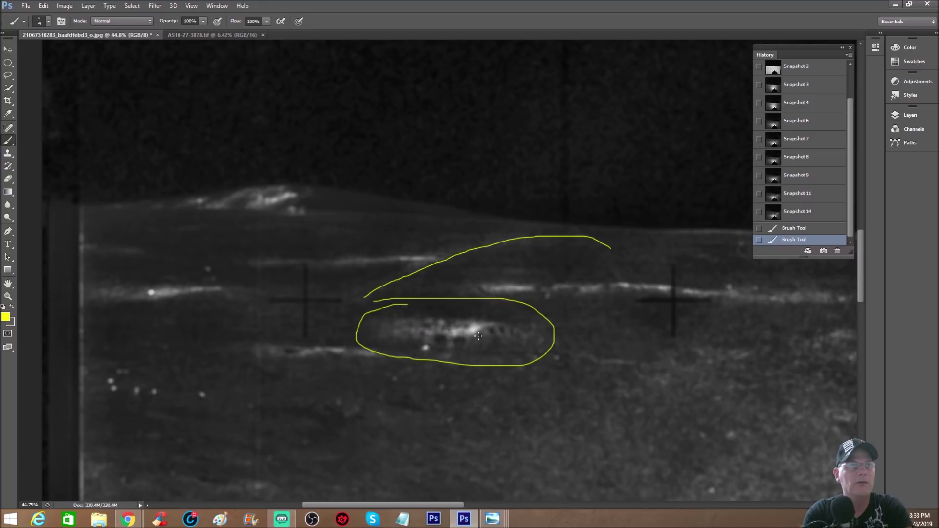
{"action": "left_click_drag", "start_coordinate": [483, 333], "coordinate": [482, 335]}
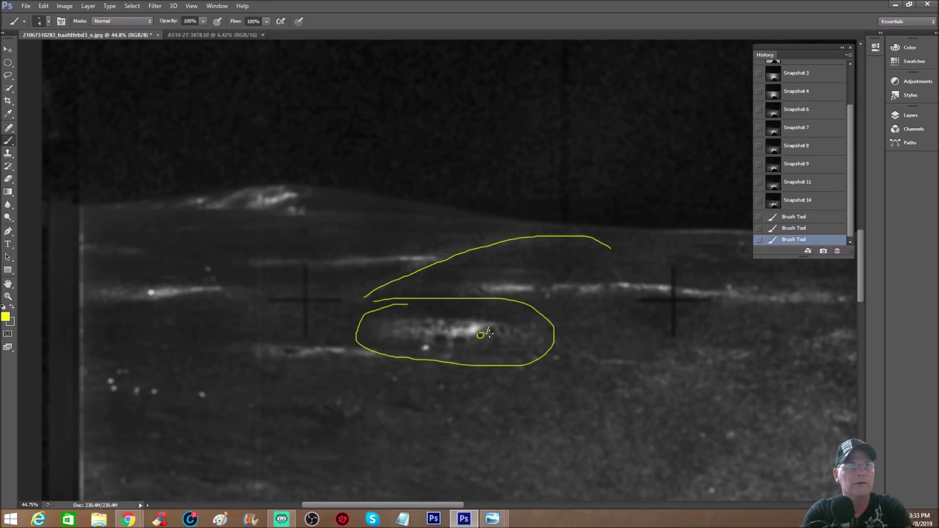
{"action": "left_click_drag", "start_coordinate": [506, 328], "coordinate": [512, 336]}
{"action": "scroll", "coordinate": [790, 200], "scroll_direction": "up", "scroll_amount": 1}
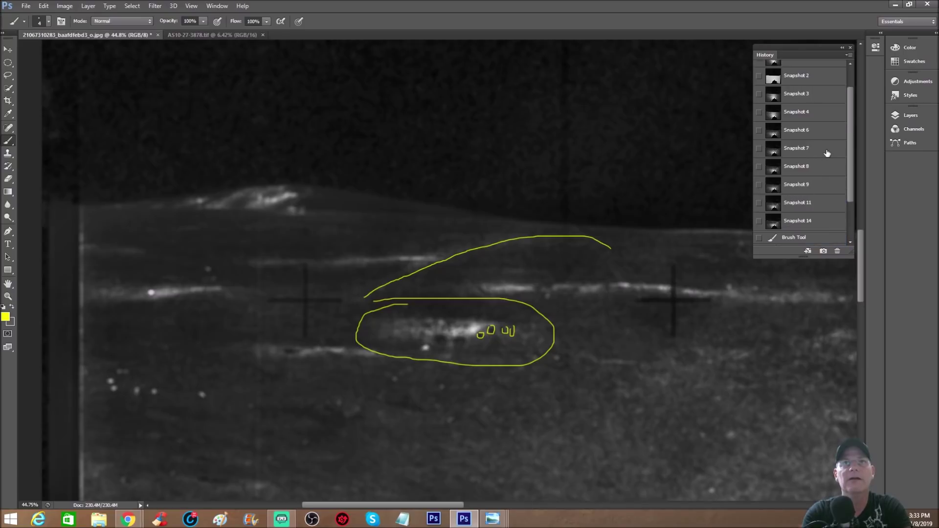
{"action": "left_click", "coordinate": [822, 131]}
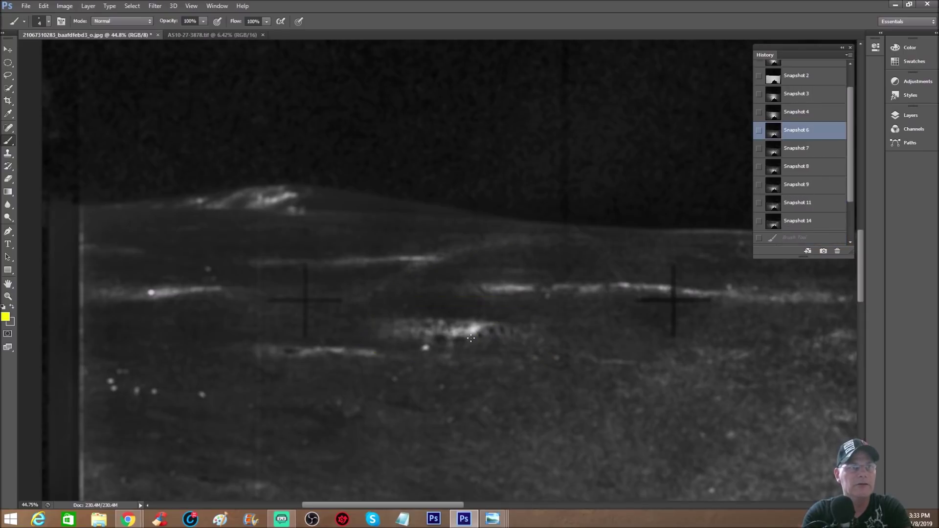
- Outline the lower bright streak with a yellow dome and zigzag strokes at its left end
{"action": "left_click_drag", "start_coordinate": [498, 323], "coordinate": [528, 336]}
{"action": "mouse_move", "coordinate": [436, 348]}
{"action": "left_mouse_down"}
{"action": "mouse_move", "coordinate": [372, 348]}
{"action": "mouse_move", "coordinate": [462, 317]}
{"action": "mouse_move", "coordinate": [504, 319]}
{"action": "mouse_move", "coordinate": [529, 351]}
{"action": "left_mouse_up"}
{"action": "left_click_drag", "start_coordinate": [471, 353], "coordinate": [531, 354]}
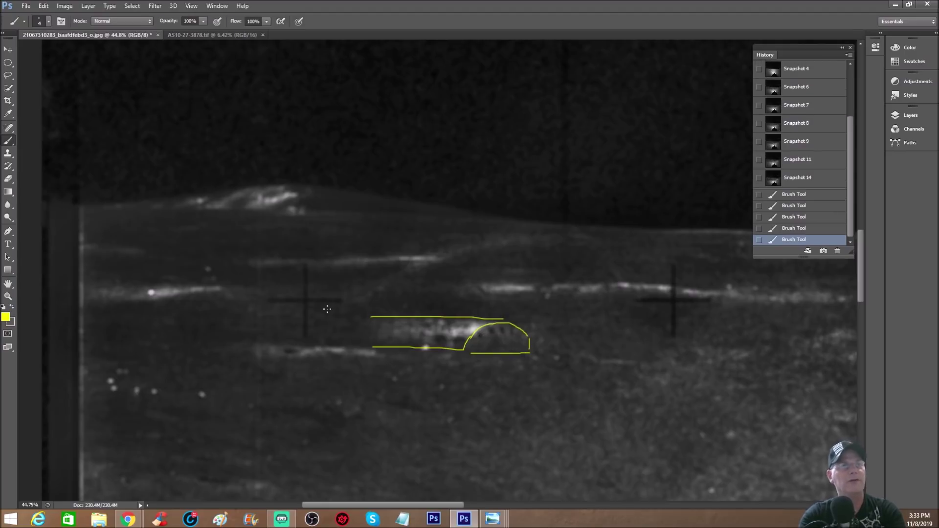
{"action": "mouse_move", "coordinate": [335, 304]}
{"action": "left_mouse_down"}
{"action": "mouse_move", "coordinate": [363, 319]}
{"action": "mouse_move", "coordinate": [404, 375]}
{"action": "left_mouse_up"}
{"action": "left_click_drag", "start_coordinate": [303, 313], "coordinate": [367, 353]}
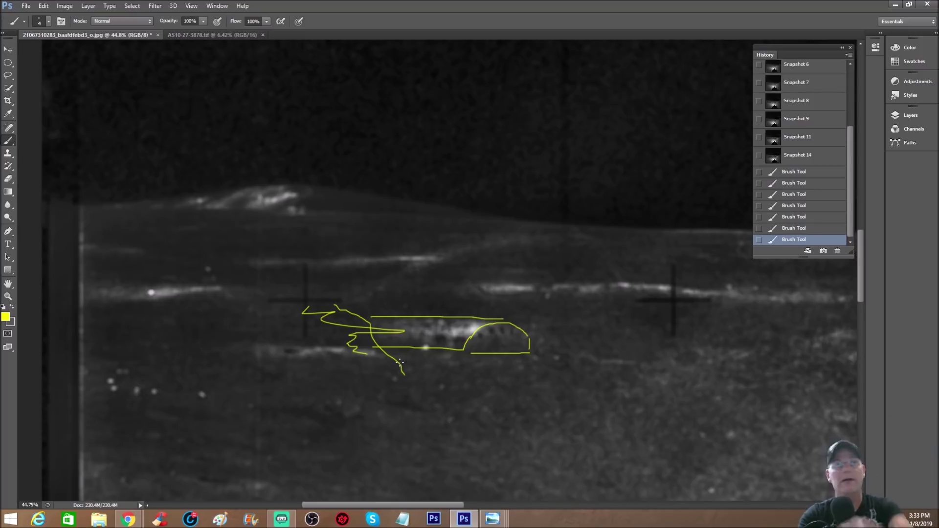
- Loop the long upper streak in yellow with a small closed shape inside
{"action": "mouse_move", "coordinate": [441, 266]}
{"action": "left_mouse_down"}
{"action": "mouse_move", "coordinate": [411, 266]}
{"action": "mouse_move", "coordinate": [486, 311]}
{"action": "mouse_move", "coordinate": [659, 312]}
{"action": "mouse_move", "coordinate": [727, 289]}
{"action": "mouse_move", "coordinate": [554, 265]}
{"action": "mouse_move", "coordinate": [432, 262]}
{"action": "left_mouse_up"}
{"action": "left_click_drag", "start_coordinate": [477, 286], "coordinate": [540, 297]}
{"action": "left_click_drag", "start_coordinate": [476, 284], "coordinate": [543, 284]}
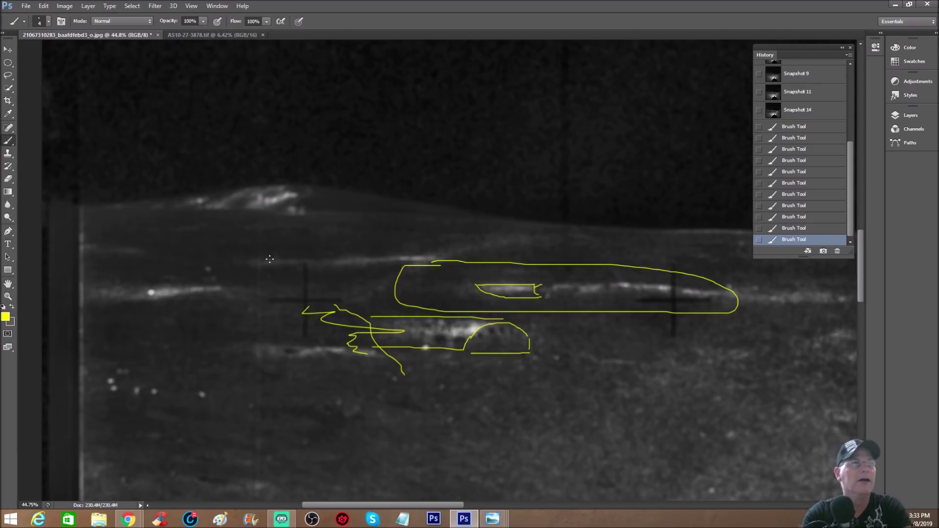
{"action": "scroll", "coordinate": [270, 260], "scroll_direction": "up", "scroll_amount": 2}
- Discard rejected hill marks, zoom to 50%, and trace a yellow line along the ridge top
{"action": "mouse_move", "coordinate": [277, 211]}
{"action": "left_mouse_down"}
{"action": "mouse_move", "coordinate": [151, 226]}
{"action": "mouse_move", "coordinate": [296, 277]}
{"action": "mouse_move", "coordinate": [281, 211]}
{"action": "left_mouse_up"}
{"action": "left_click", "coordinate": [833, 229]}
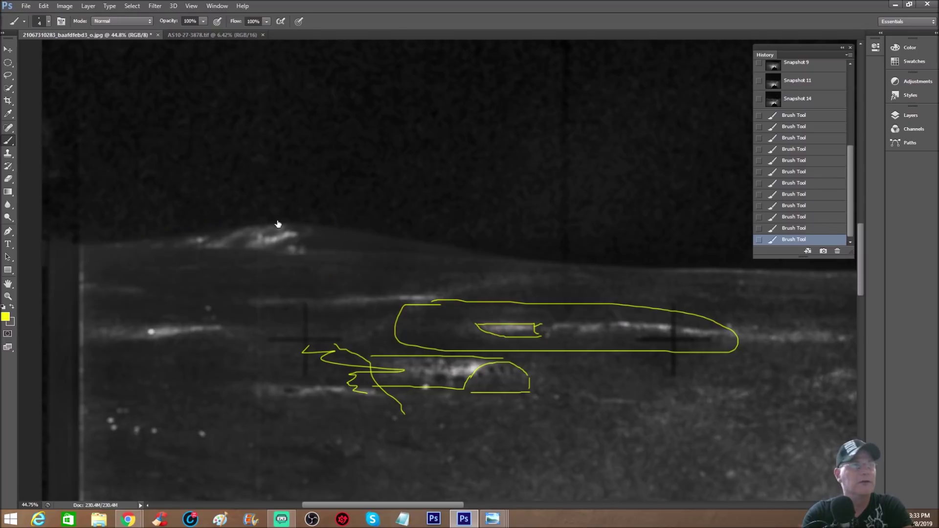
{"action": "left_click_drag", "start_coordinate": [95, 249], "coordinate": [498, 251]}
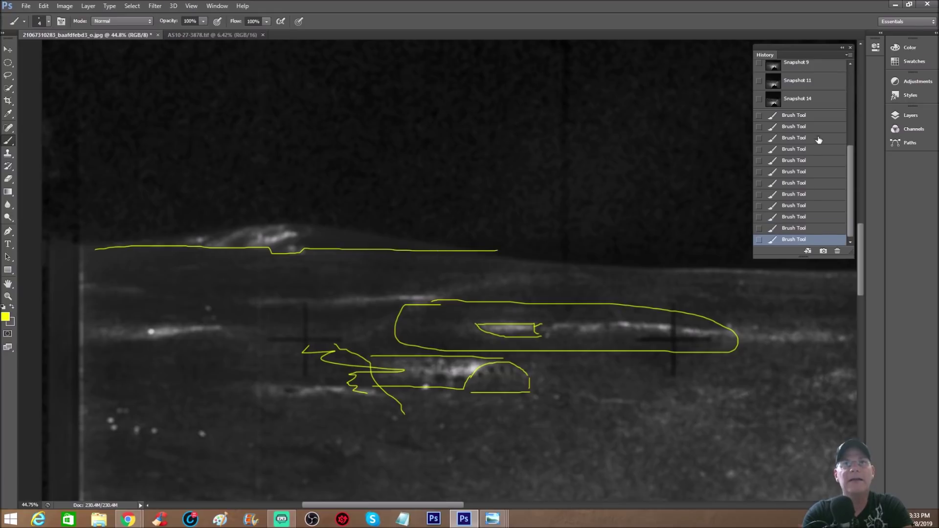
{"action": "left_click", "coordinate": [802, 217]}
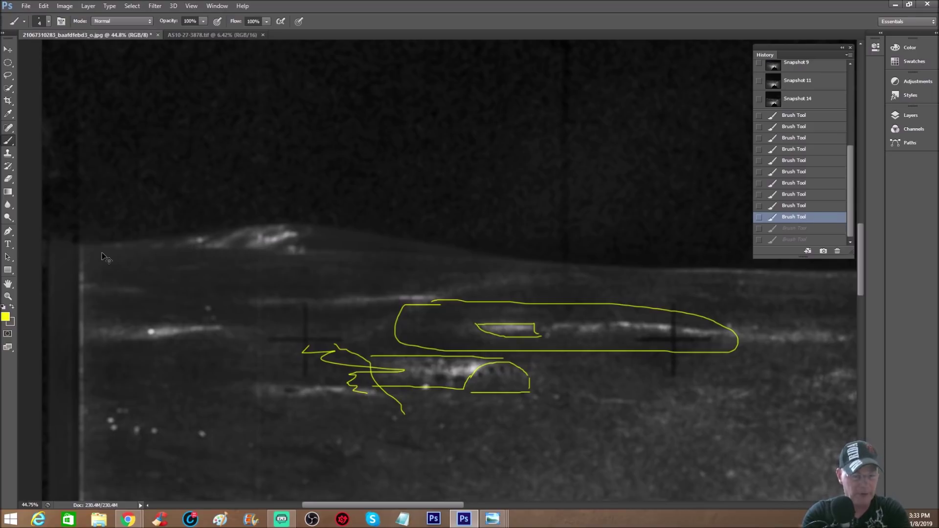
{"action": "key", "text": "ctrl+plus"}
{"action": "left_click_drag", "start_coordinate": [63, 246], "coordinate": [149, 244]}
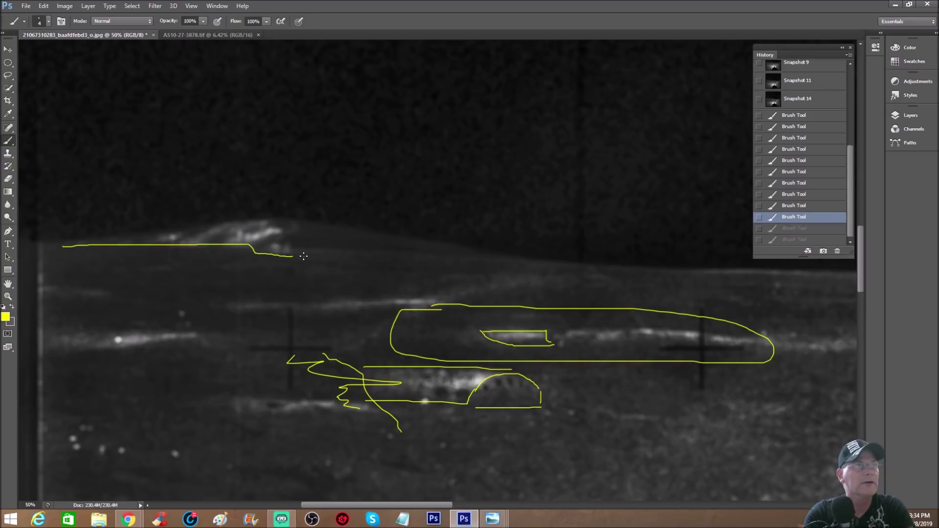
{"action": "left_click_drag", "start_coordinate": [383, 251], "coordinate": [509, 252]}
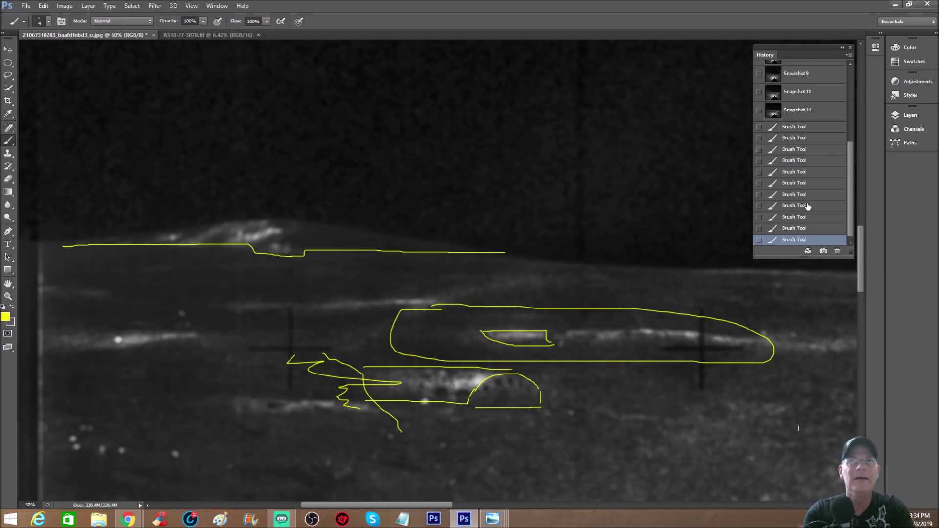
{"action": "scroll", "coordinate": [812, 149], "scroll_direction": "up", "scroll_amount": 6}
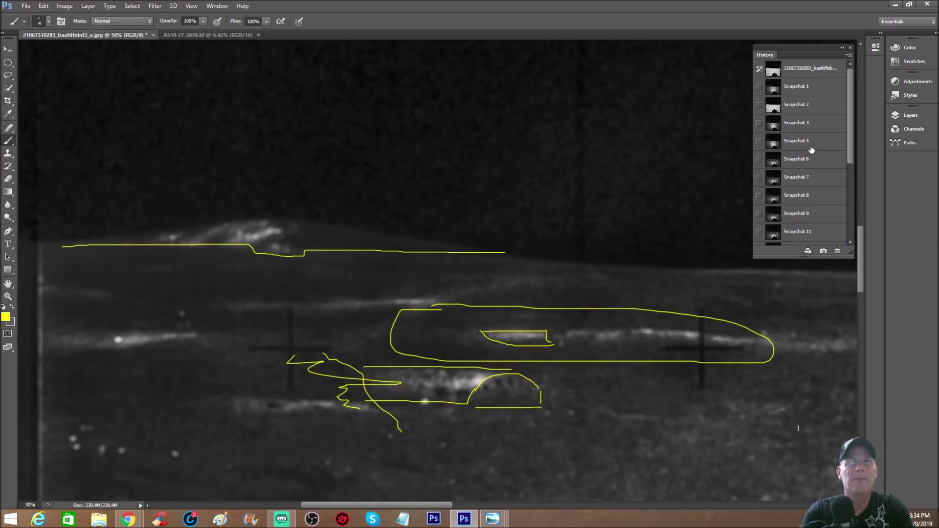
- Step through Snapshots 4, 6 and 7, zoom out to 25%, and loop the central crosshair ground
{"action": "left_click", "coordinate": [810, 143]}
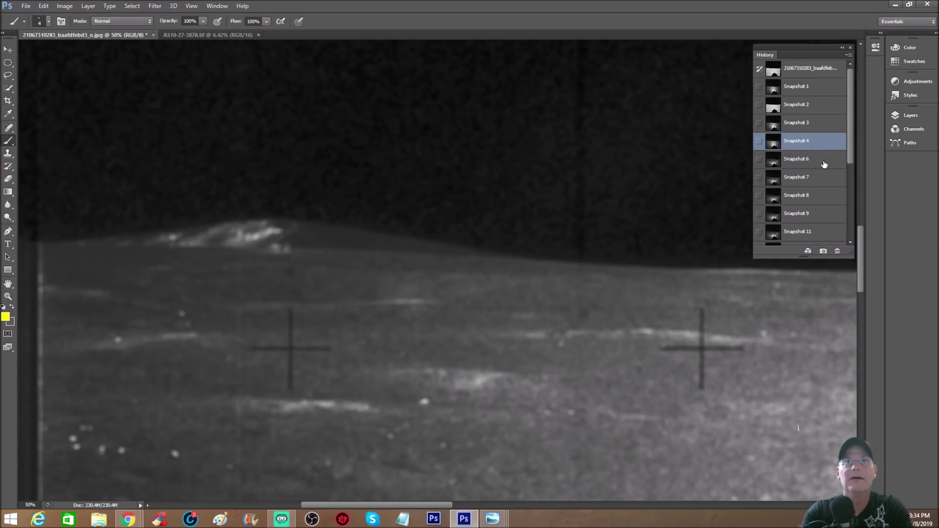
{"action": "left_click", "coordinate": [820, 163]}
{"action": "left_click", "coordinate": [816, 184]}
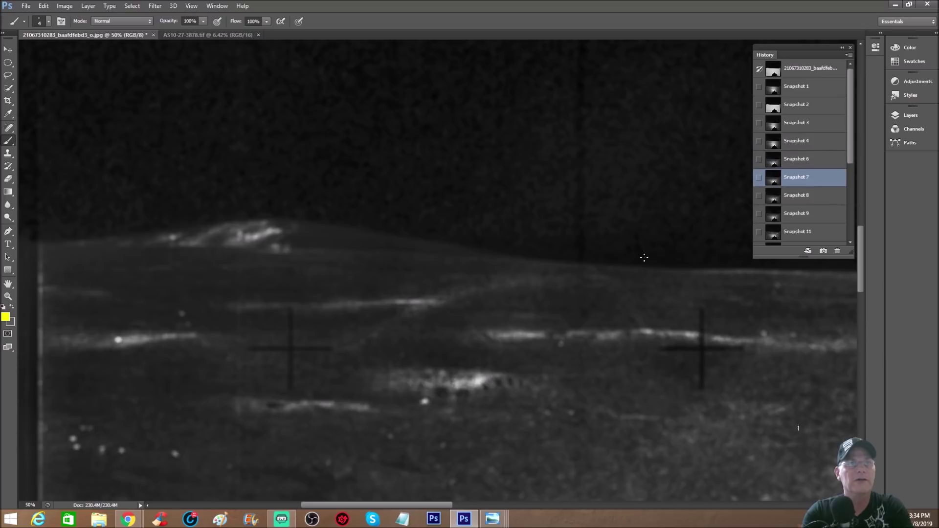
{"action": "key", "text": "ctrl+minus"}
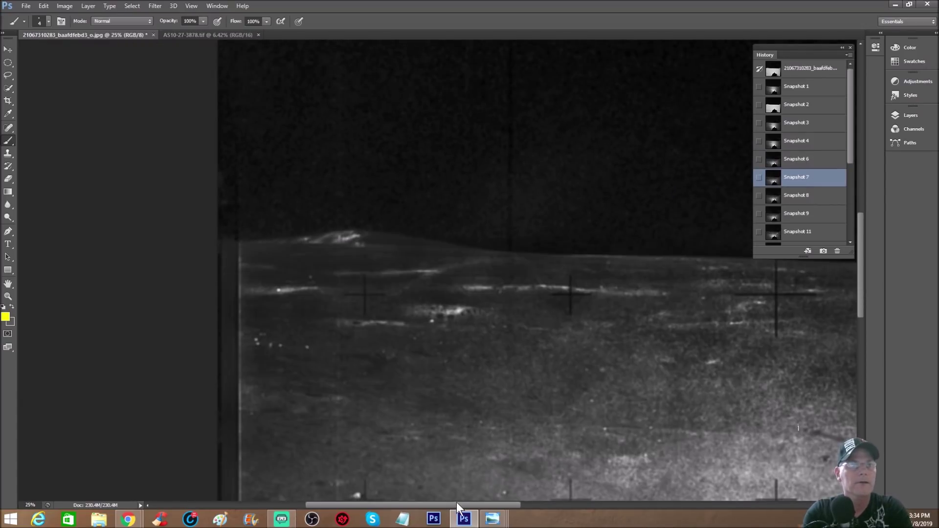
{"action": "left_click_drag", "start_coordinate": [456, 505], "coordinate": [549, 504]}
{"action": "mouse_move", "coordinate": [270, 264]}
{"action": "left_mouse_down"}
{"action": "mouse_move", "coordinate": [230, 304]}
{"action": "mouse_move", "coordinate": [494, 357]}
{"action": "mouse_move", "coordinate": [587, 267]}
{"action": "mouse_move", "coordinate": [369, 243]}
{"action": "mouse_move", "coordinate": [320, 250]}
{"action": "left_mouse_up"}
{"action": "scroll", "coordinate": [333, 254], "scroll_direction": "down", "scroll_amount": 2}
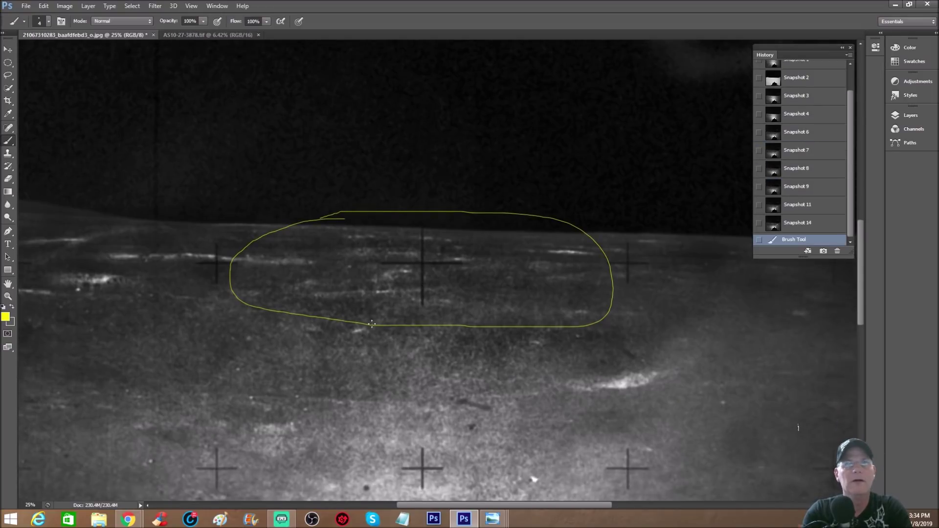
- Zoom to 33.3% and draw a stepped yellow line descending from the right horizon
{"action": "left_click_drag", "start_coordinate": [525, 506], "coordinate": [560, 500]}
{"action": "key", "text": "ctrl+plus"}
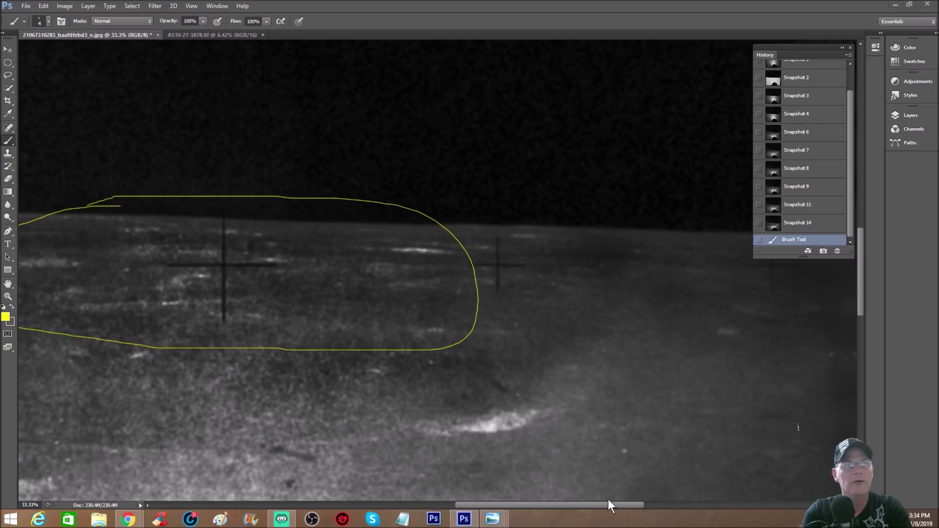
{"action": "scroll", "coordinate": [627, 508], "scroll_direction": "right", "scroll_amount": 3}
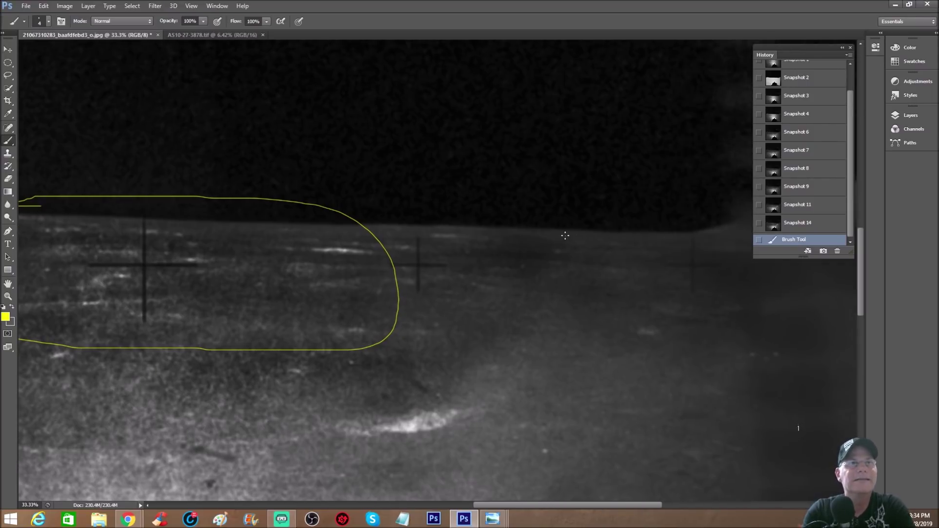
{"action": "mouse_move", "coordinate": [566, 274]}
{"action": "left_mouse_down"}
{"action": "mouse_move", "coordinate": [610, 337]}
{"action": "mouse_move", "coordinate": [656, 360]}
{"action": "mouse_move", "coordinate": [672, 389]}
{"action": "left_mouse_up"}
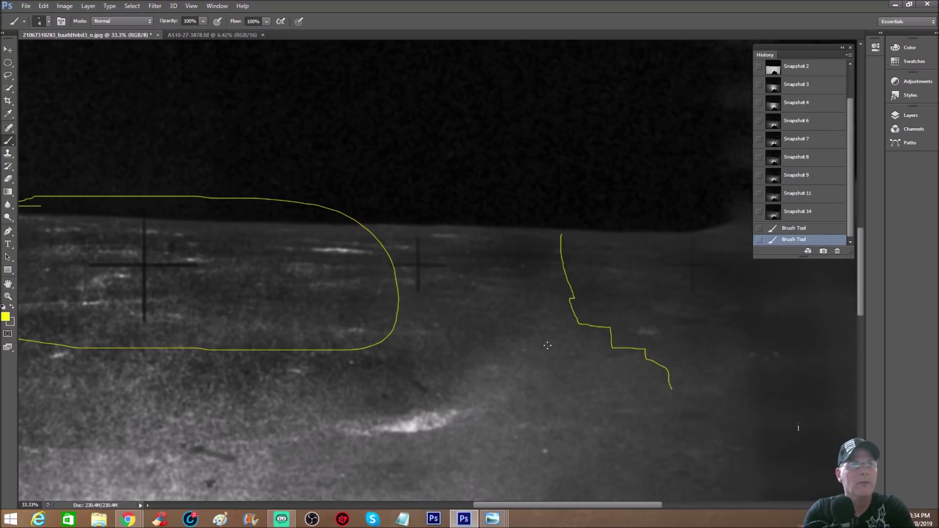
- Outline a small arch shape in yellow on the ground beside the line
{"action": "mouse_move", "coordinate": [515, 349]}
{"action": "left_mouse_down"}
{"action": "mouse_move", "coordinate": [500, 373]}
{"action": "mouse_move", "coordinate": [576, 357]}
{"action": "mouse_move", "coordinate": [596, 365]}
{"action": "left_mouse_up"}
{"action": "mouse_move", "coordinate": [525, 335]}
{"action": "left_mouse_down"}
{"action": "mouse_move", "coordinate": [587, 342]}
{"action": "mouse_move", "coordinate": [596, 363]}
{"action": "left_mouse_up"}
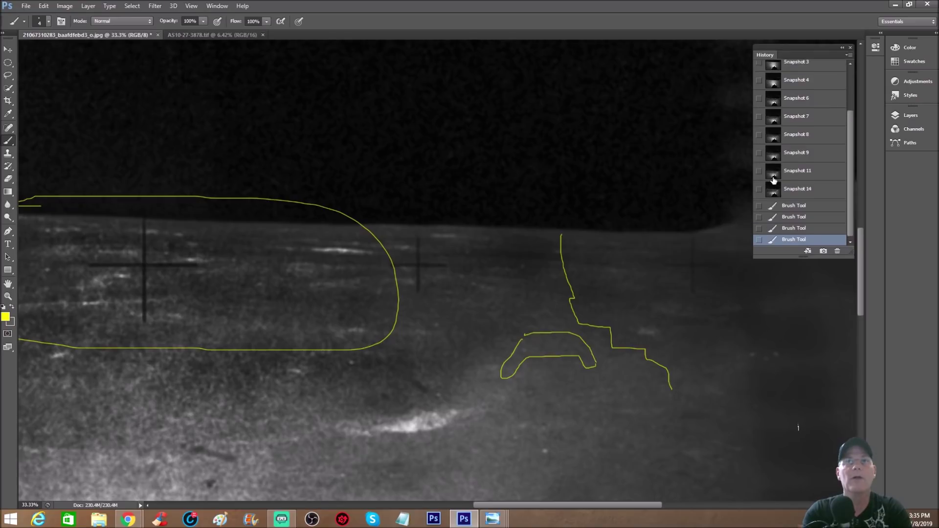
{"action": "scroll", "coordinate": [774, 180], "scroll_direction": "up", "scroll_amount": 1}
- Compare the Snapshot 7, 8 and 9 versions of the photo from History
{"action": "left_click", "coordinate": [827, 135]}
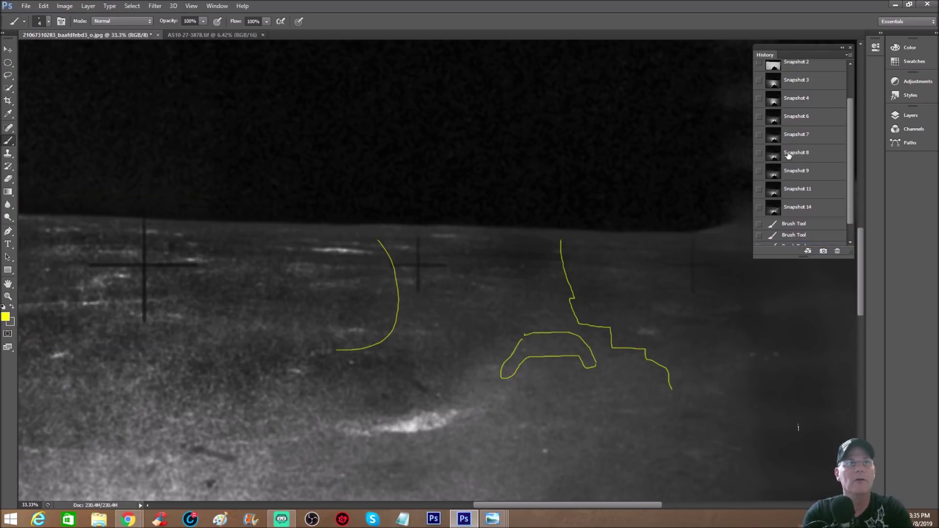
{"action": "left_click", "coordinate": [829, 154]}
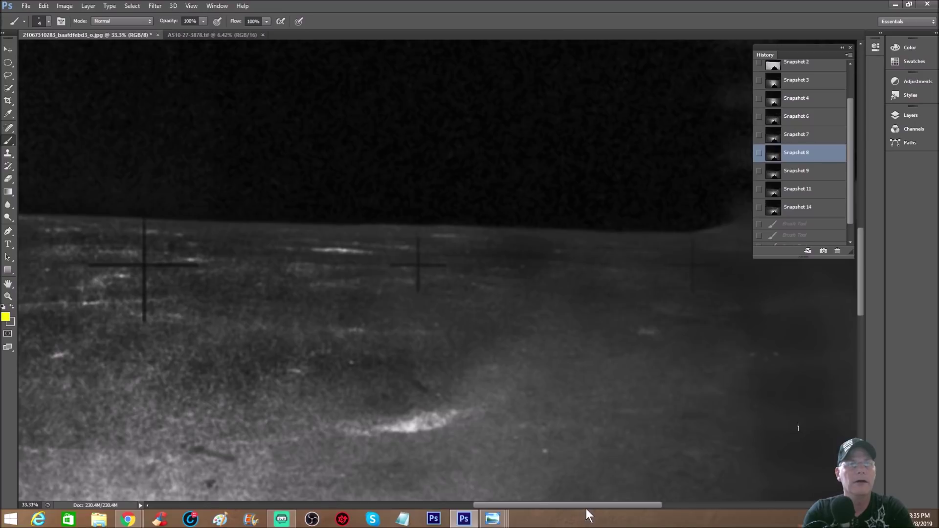
{"action": "left_click_drag", "start_coordinate": [588, 506], "coordinate": [423, 504]}
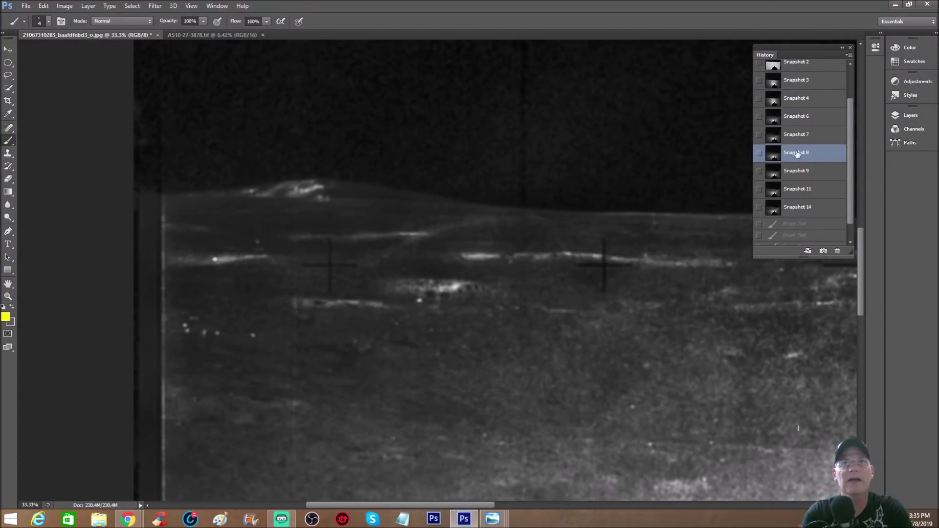
{"action": "left_click", "coordinate": [822, 175]}
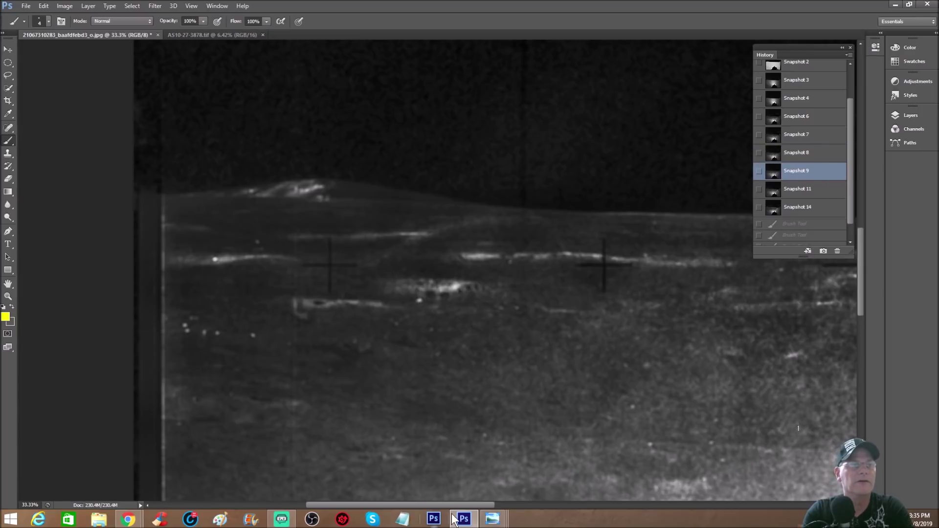
{"action": "left_click_drag", "start_coordinate": [464, 504], "coordinate": [435, 506]}
{"action": "scroll", "coordinate": [367, 295], "scroll_direction": "up", "scroll_amount": 2}
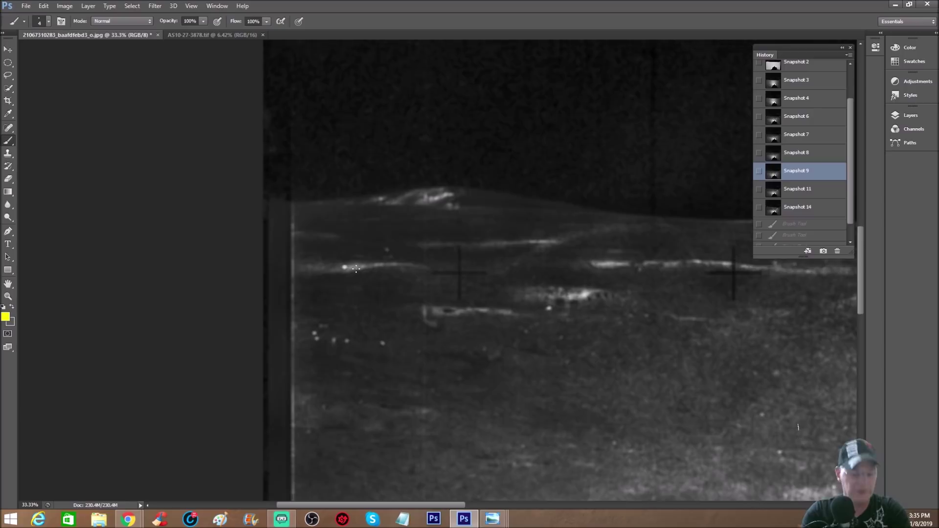
- Zoom to 50%, try Snapshot 6, then settle on bright Snapshot 2 zoomed to 66.7%
{"action": "key", "text": "ctrl+plus"}
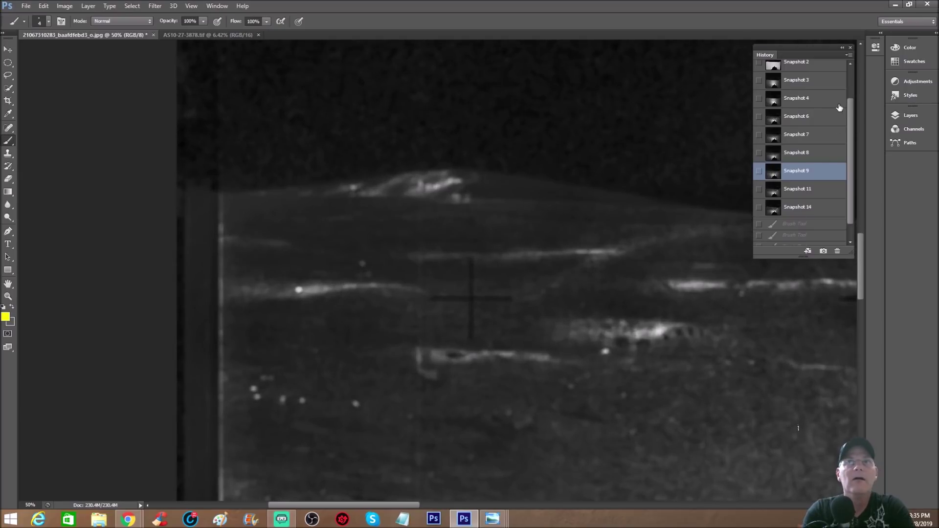
{"action": "scroll", "coordinate": [837, 111], "scroll_direction": "up", "scroll_amount": 3}
{"action": "left_click", "coordinate": [822, 160]}
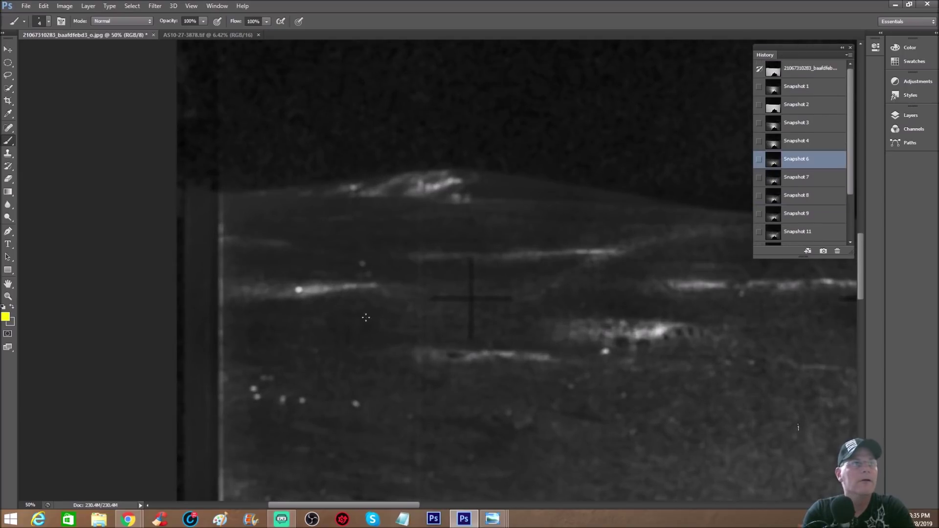
{"action": "mouse_move", "coordinate": [248, 271]}
{"action": "left_mouse_down"}
{"action": "mouse_move", "coordinate": [281, 313]}
{"action": "mouse_move", "coordinate": [279, 262]}
{"action": "mouse_move", "coordinate": [260, 264]}
{"action": "left_mouse_up"}
{"action": "left_click", "coordinate": [816, 83]}
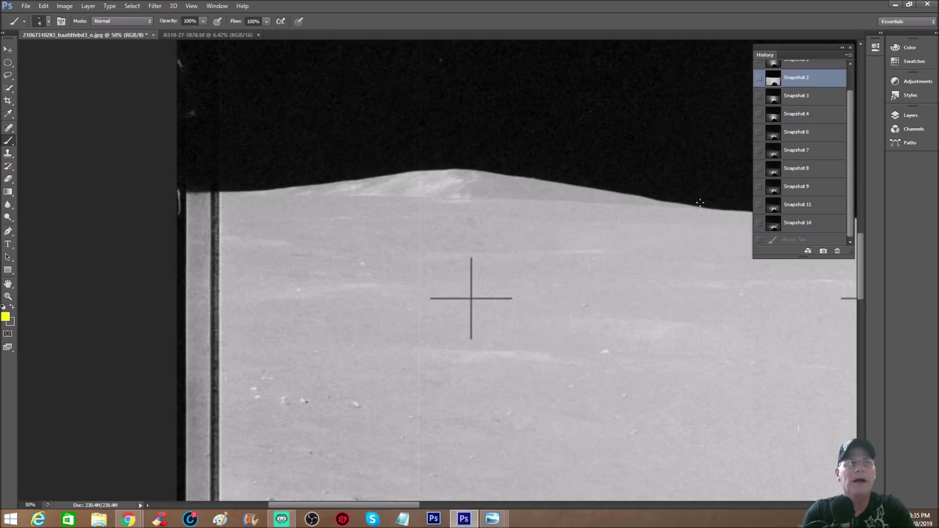
{"action": "key", "text": "ctrl+plus"}
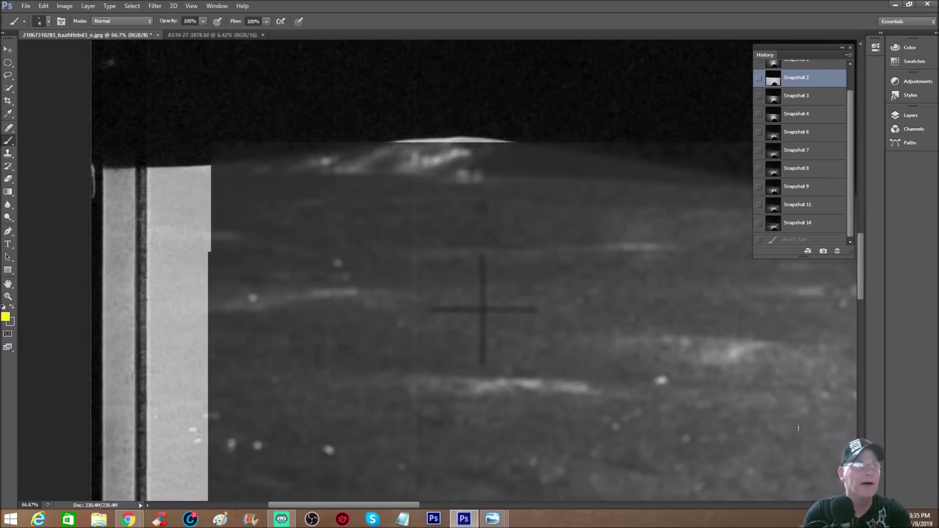
- Mark the left ground feature, the right streak and a curved bracket below the crosshair in yellow
{"action": "mouse_move", "coordinate": [244, 297]}
{"action": "left_mouse_down"}
{"action": "mouse_move", "coordinate": [274, 306]}
{"action": "mouse_move", "coordinate": [352, 292]}
{"action": "left_mouse_up"}
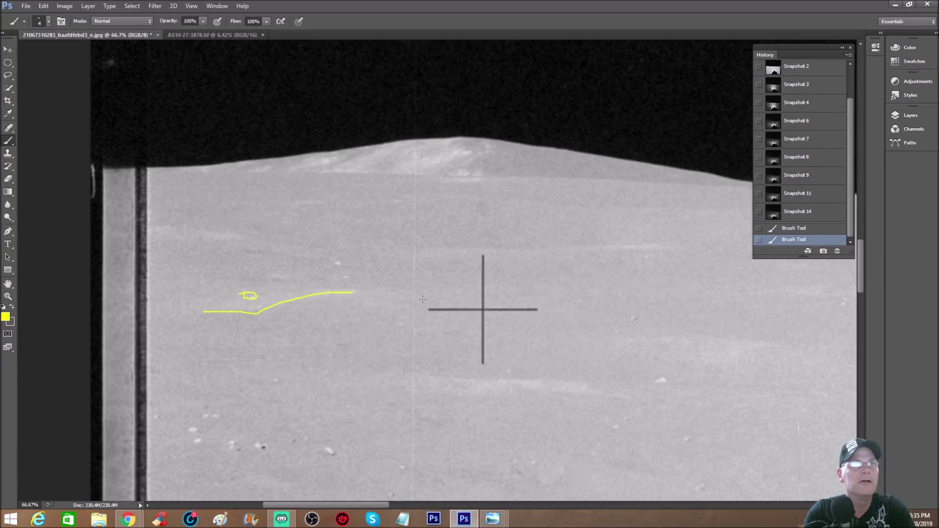
{"action": "mouse_move", "coordinate": [666, 364]}
{"action": "left_mouse_down"}
{"action": "mouse_move", "coordinate": [718, 367]}
{"action": "mouse_move", "coordinate": [778, 345]}
{"action": "left_mouse_up"}
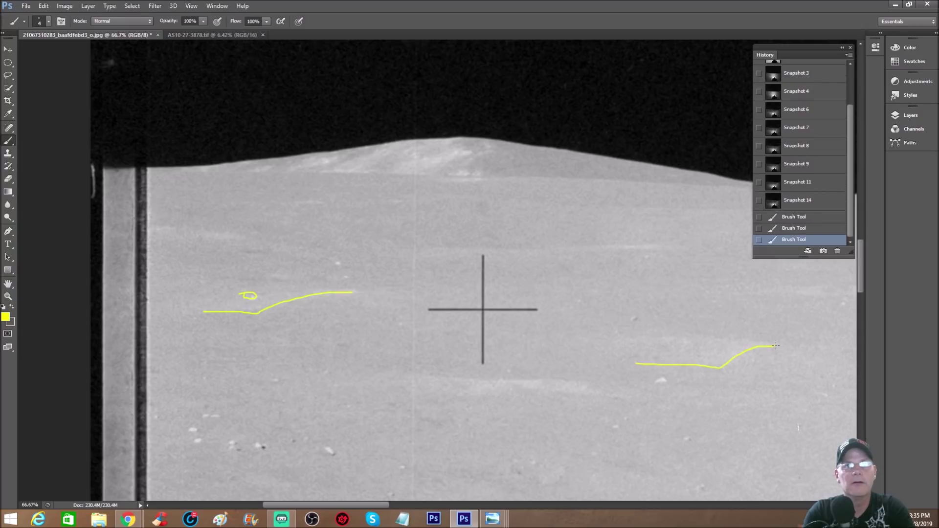
{"action": "left_click_drag", "start_coordinate": [620, 334], "coordinate": [777, 340]}
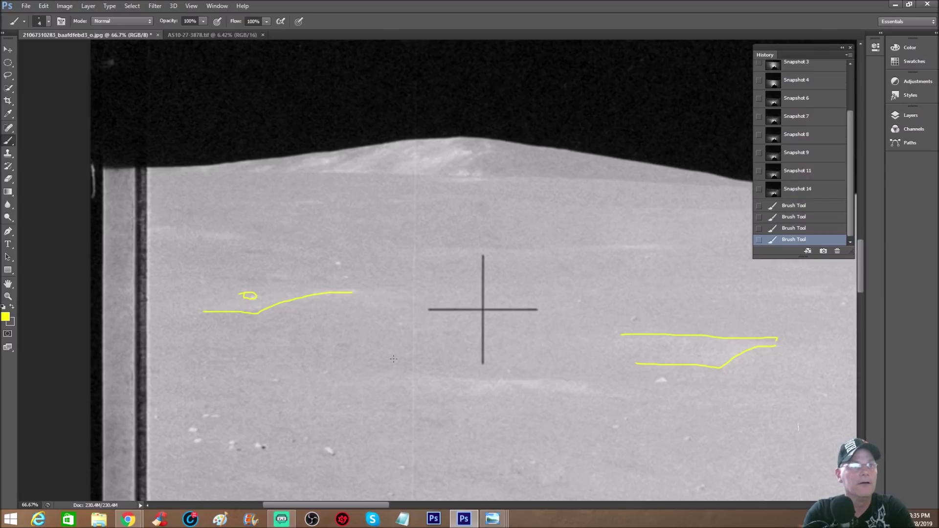
{"action": "mouse_move", "coordinate": [399, 365]}
{"action": "left_mouse_down"}
{"action": "mouse_move", "coordinate": [389, 406]}
{"action": "mouse_move", "coordinate": [488, 434]}
{"action": "left_mouse_up"}
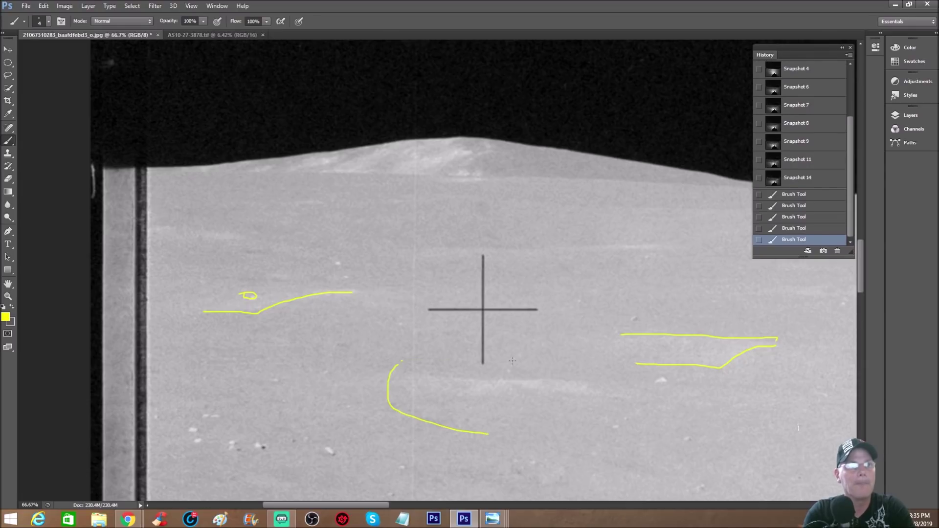
{"action": "left_click_drag", "start_coordinate": [401, 361], "coordinate": [613, 361]}
{"action": "key", "text": "ctrl+minus"}
{"action": "key", "text": "ctrl+minus"}
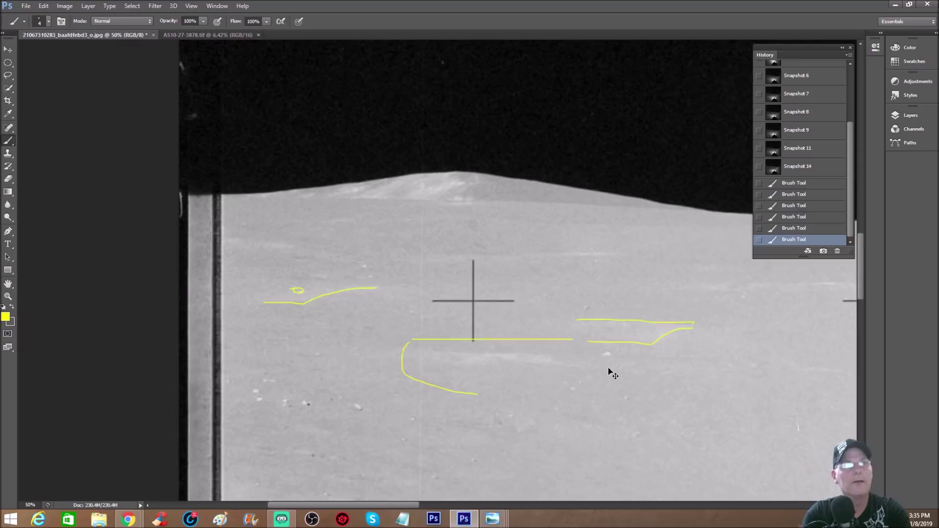
- On dark Snapshot 8, draw a yellow bracket with inner curves below the crosshair
{"action": "left_click", "coordinate": [807, 112]}
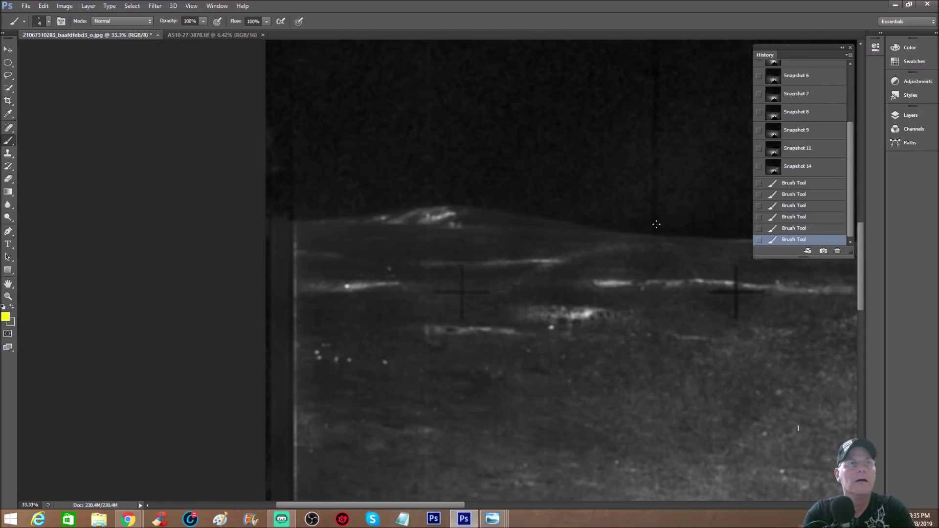
{"action": "left_click_drag", "start_coordinate": [420, 316], "coordinate": [456, 362]}
{"action": "left_click_drag", "start_coordinate": [428, 318], "coordinate": [511, 319]}
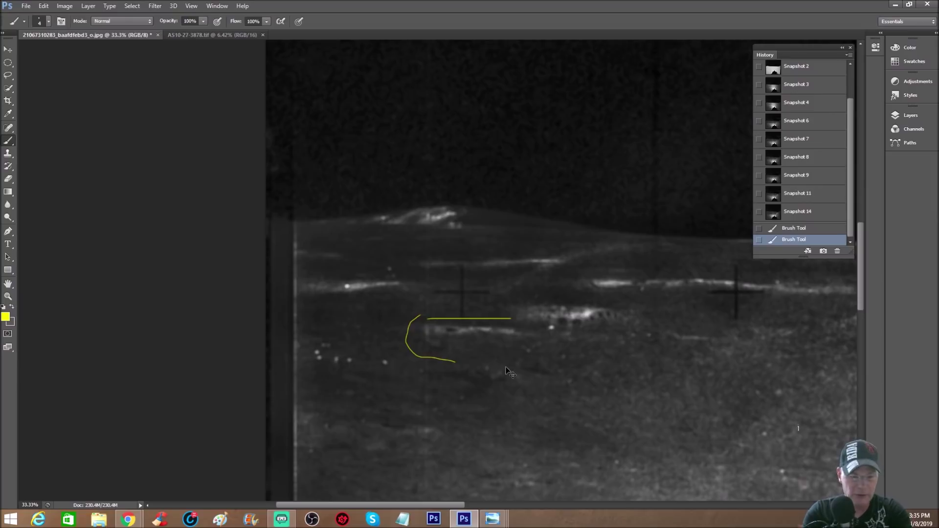
{"action": "key", "text": "ctrl+plus"}
{"action": "mouse_move", "coordinate": [447, 371]}
{"action": "left_mouse_down"}
{"action": "mouse_move", "coordinate": [436, 394]}
{"action": "mouse_move", "coordinate": [470, 371]}
{"action": "mouse_move", "coordinate": [631, 379]}
{"action": "left_mouse_up"}
{"action": "left_click_drag", "start_coordinate": [476, 382], "coordinate": [596, 402]}
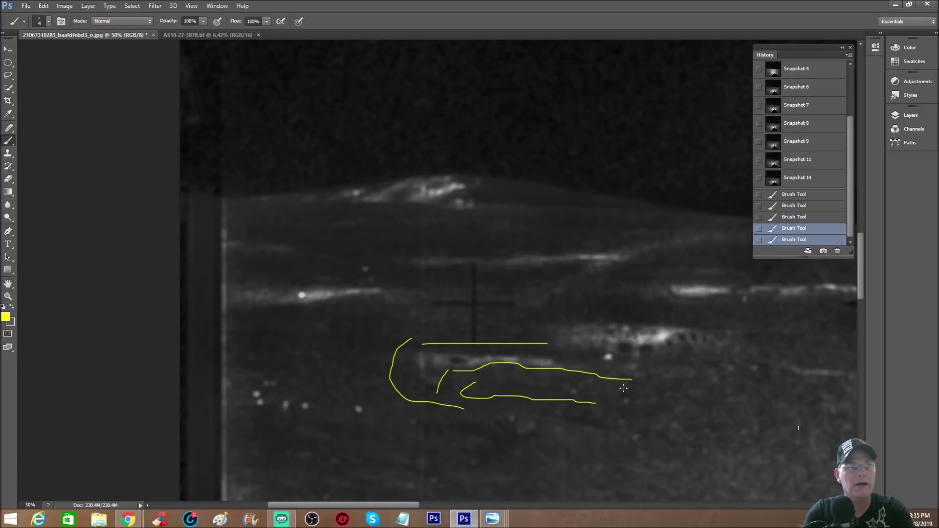
- Step back to the first bracket, then draw a yellow rectangle around the bright patch
{"action": "left_click", "coordinate": [826, 228]}
{"action": "left_click", "coordinate": [830, 218]}
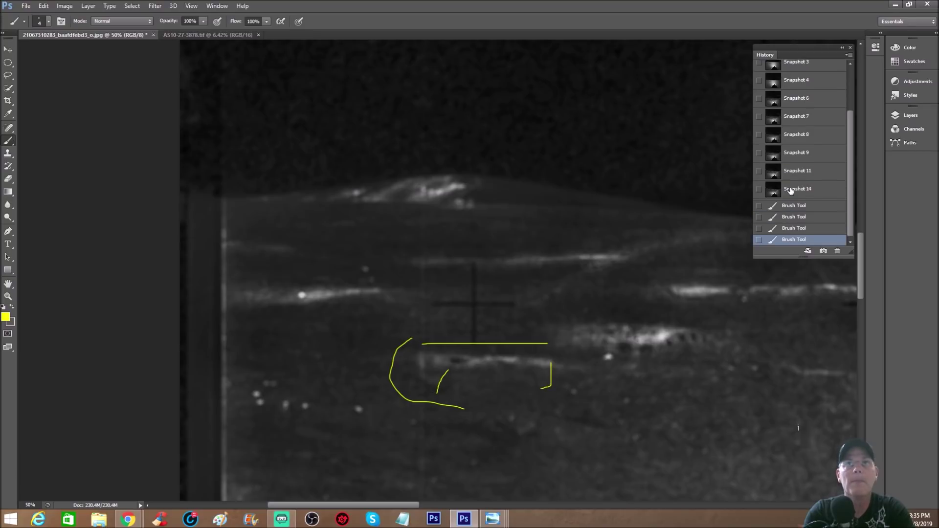
{"action": "left_click", "coordinate": [798, 208]}
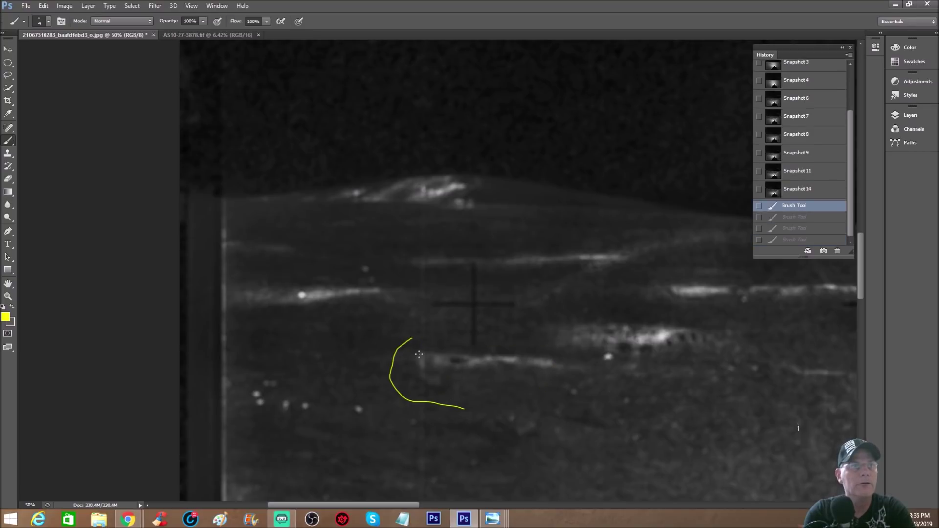
{"action": "mouse_move", "coordinate": [426, 386]}
{"action": "left_mouse_down"}
{"action": "mouse_move", "coordinate": [540, 391]}
{"action": "mouse_move", "coordinate": [548, 363]}
{"action": "left_mouse_up"}
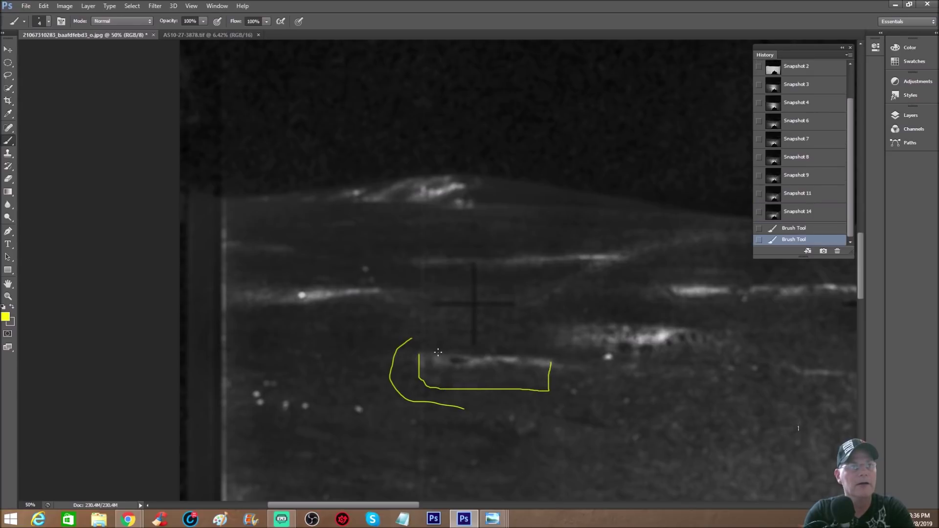
{"action": "mouse_move", "coordinate": [442, 376]}
{"action": "left_mouse_down"}
{"action": "mouse_move", "coordinate": [435, 370]}
{"action": "mouse_move", "coordinate": [471, 354]}
{"action": "mouse_move", "coordinate": [549, 362]}
{"action": "left_mouse_up"}
{"action": "left_click_drag", "start_coordinate": [454, 361], "coordinate": [452, 359]}
{"action": "scroll", "coordinate": [808, 170], "scroll_direction": "up", "scroll_amount": 3}
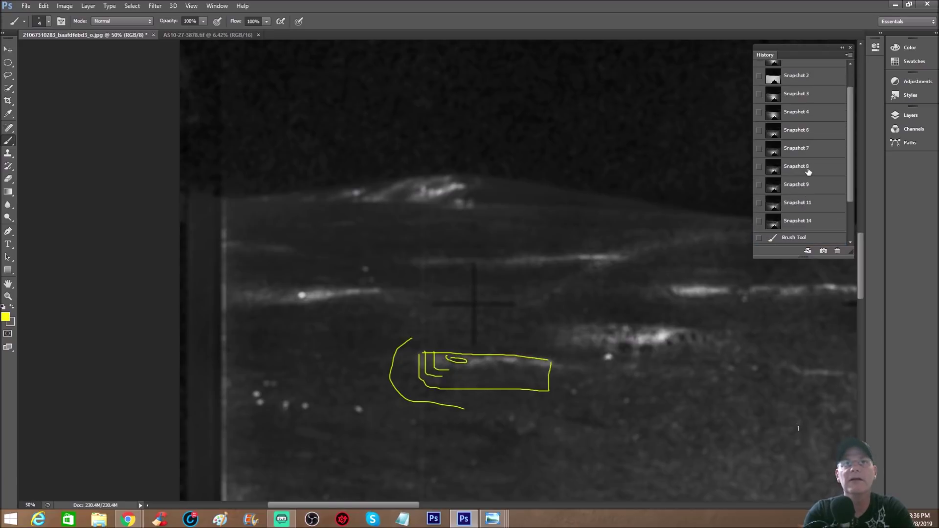
- Try Snapshots 9 and 14 with ridge loops, then settle on unmarked Snapshot 11 zoomed in
{"action": "left_click", "coordinate": [827, 191]}
{"action": "left_click", "coordinate": [808, 222]}
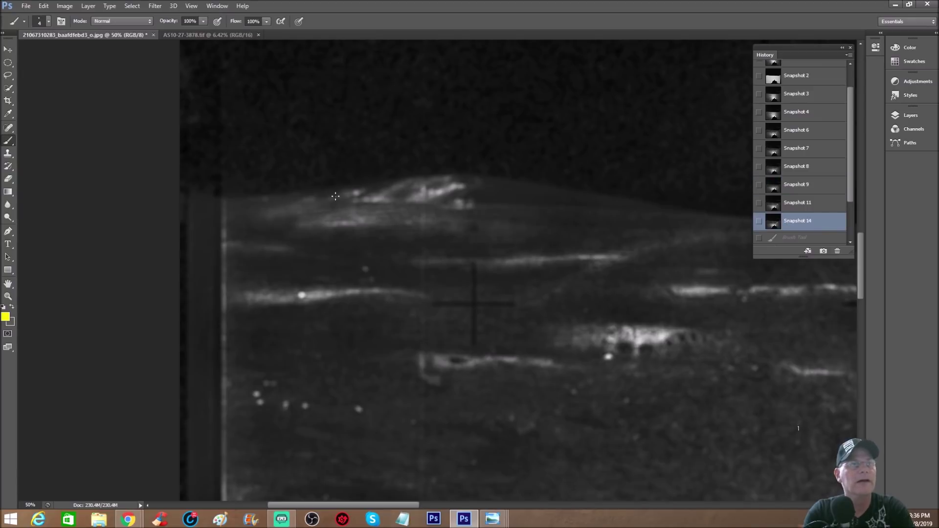
{"action": "mouse_move", "coordinate": [293, 198]}
{"action": "left_mouse_down"}
{"action": "mouse_move", "coordinate": [291, 238]}
{"action": "mouse_move", "coordinate": [494, 241]}
{"action": "mouse_move", "coordinate": [530, 214]}
{"action": "left_mouse_up"}
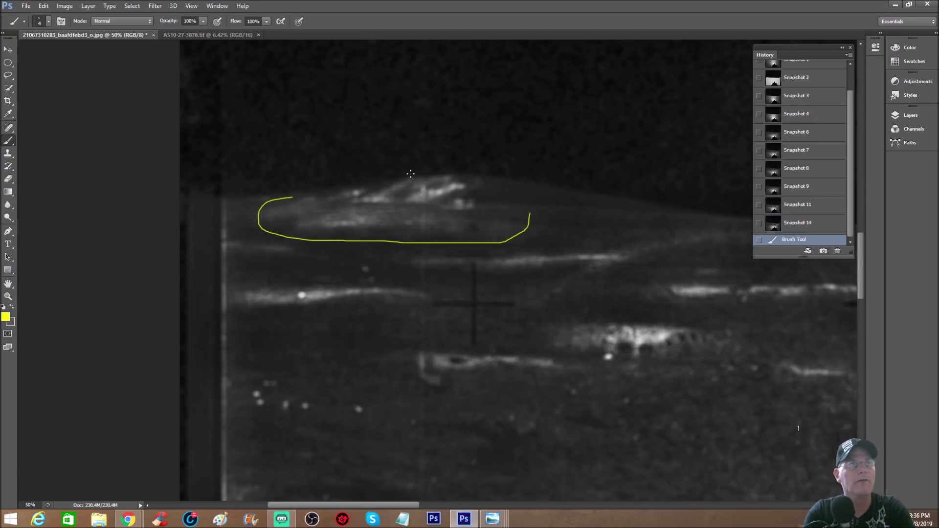
{"action": "mouse_move", "coordinate": [324, 182]}
{"action": "left_mouse_down"}
{"action": "mouse_move", "coordinate": [362, 206]}
{"action": "mouse_move", "coordinate": [511, 200]}
{"action": "mouse_move", "coordinate": [309, 176]}
{"action": "left_mouse_up"}
{"action": "left_click", "coordinate": [791, 195]}
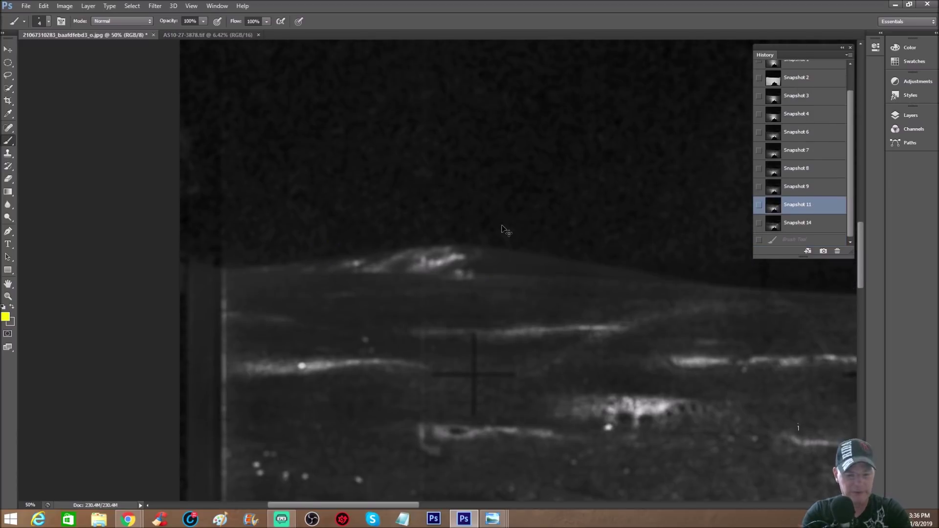
{"action": "key", "text": "ctrl+plus"}
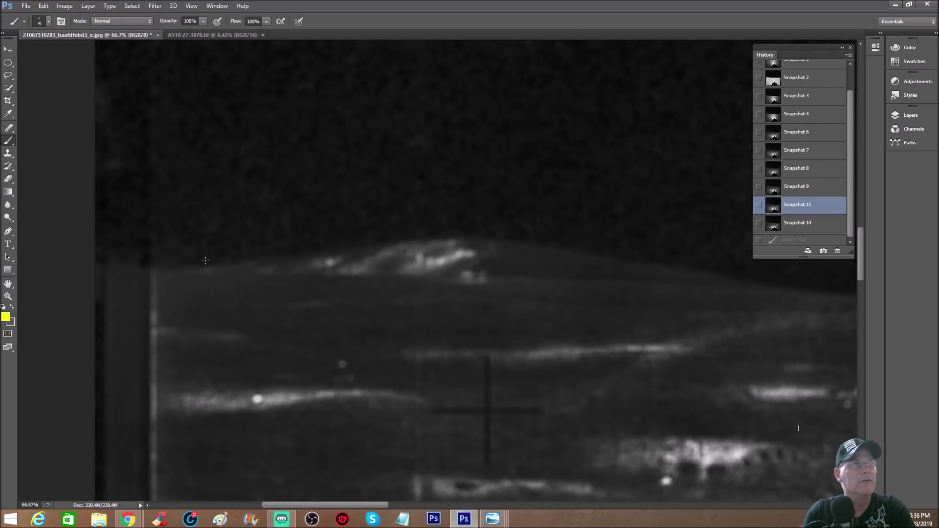
- Trace the ridge crest with a long yellow line plus hooks at the peak and left end
{"action": "mouse_move", "coordinate": [208, 267]}
{"action": "left_mouse_down"}
{"action": "mouse_move", "coordinate": [520, 238]}
{"action": "mouse_move", "coordinate": [744, 281]}
{"action": "left_mouse_up"}
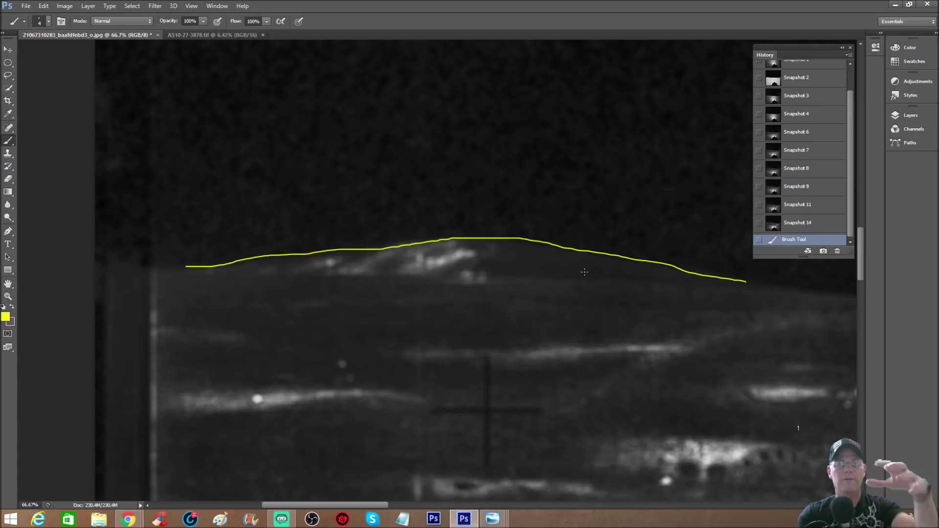
{"action": "left_click_drag", "start_coordinate": [494, 237], "coordinate": [498, 282]}
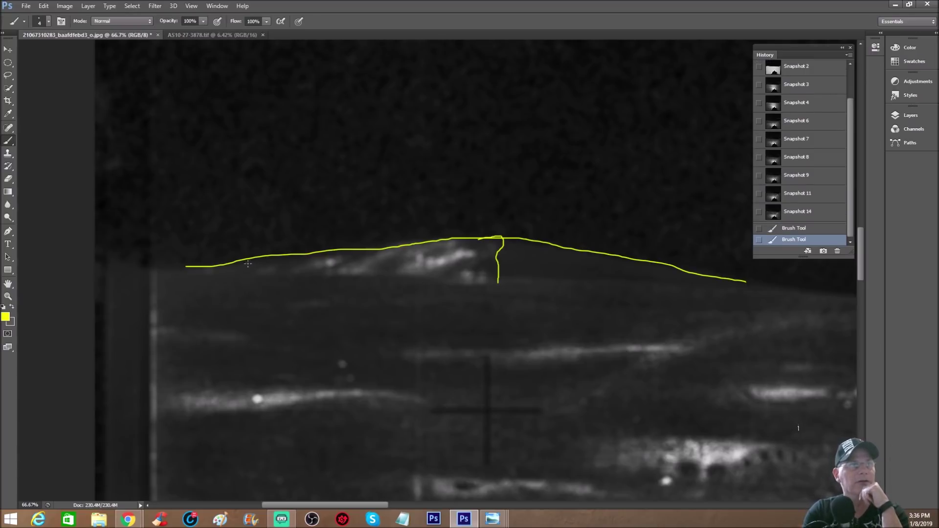
{"action": "left_click_drag", "start_coordinate": [251, 260], "coordinate": [245, 273]}
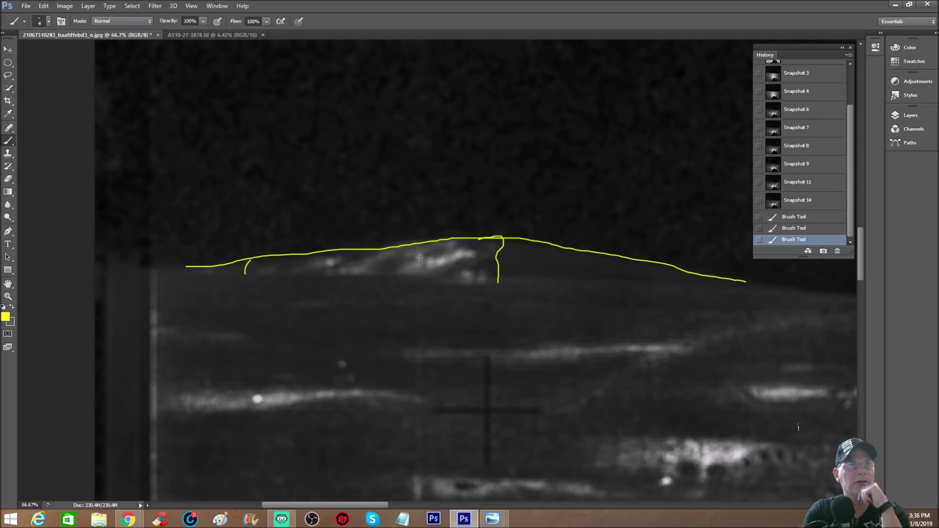
- Sketch boxy outlines and marks over the bright hilltop patch, plus a small loop on the left
{"action": "mouse_move", "coordinate": [437, 270]}
{"action": "left_mouse_down"}
{"action": "mouse_move", "coordinate": [442, 277]}
{"action": "mouse_move", "coordinate": [432, 280]}
{"action": "mouse_move", "coordinate": [473, 248]}
{"action": "mouse_move", "coordinate": [483, 260]}
{"action": "left_mouse_up"}
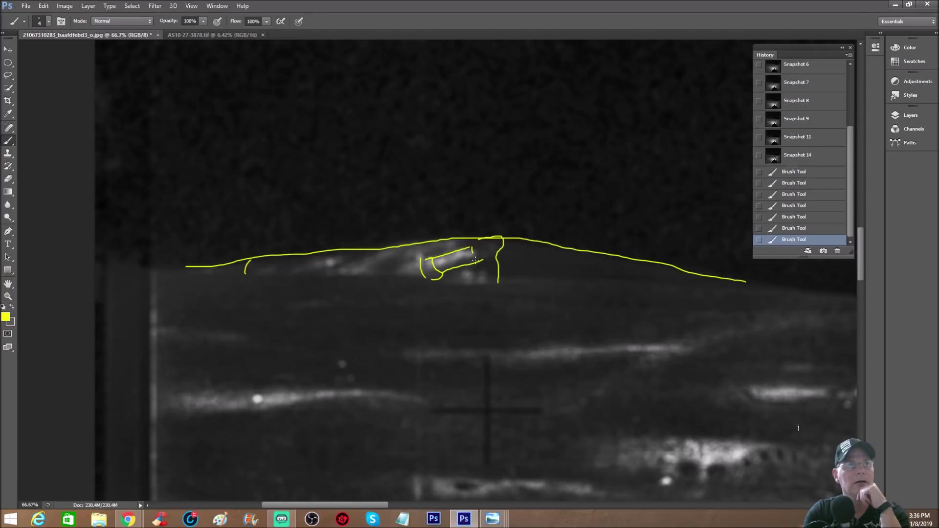
{"action": "left_click_drag", "start_coordinate": [475, 261], "coordinate": [474, 259]}
{"action": "mouse_move", "coordinate": [413, 253]}
{"action": "left_mouse_down"}
{"action": "mouse_move", "coordinate": [414, 262]}
{"action": "mouse_move", "coordinate": [425, 241]}
{"action": "mouse_move", "coordinate": [402, 247]}
{"action": "left_mouse_up"}
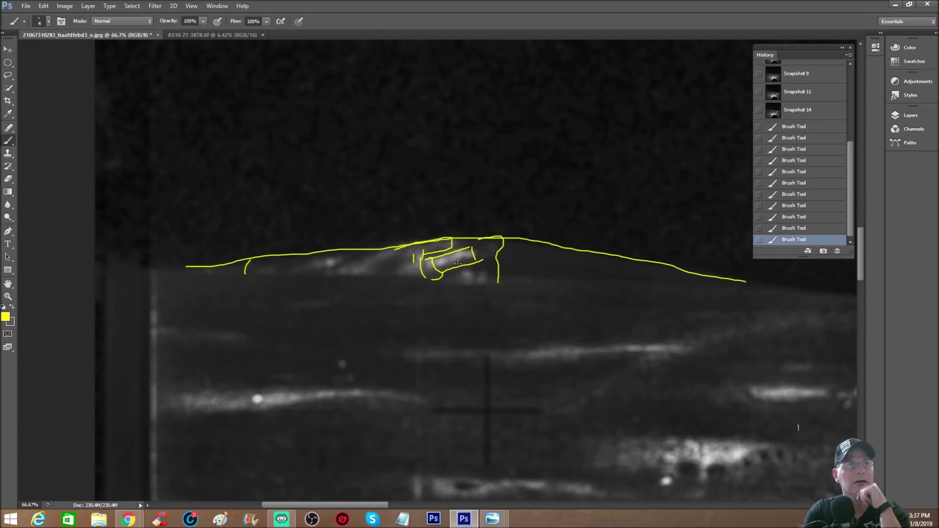
{"action": "mouse_move", "coordinate": [470, 273]}
{"action": "left_mouse_down"}
{"action": "mouse_move", "coordinate": [462, 270]}
{"action": "mouse_move", "coordinate": [472, 282]}
{"action": "mouse_move", "coordinate": [480, 270]}
{"action": "mouse_move", "coordinate": [484, 285]}
{"action": "left_mouse_up"}
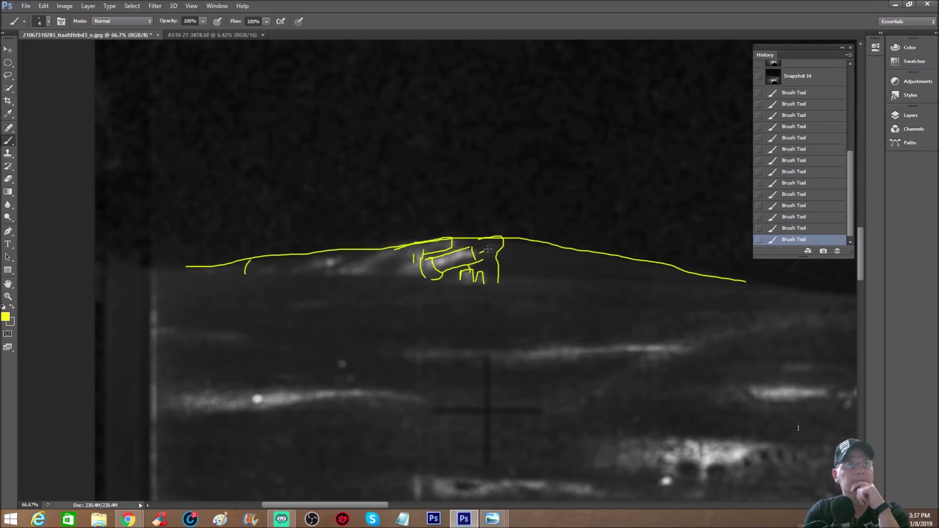
{"action": "left_click_drag", "start_coordinate": [489, 257], "coordinate": [482, 252]}
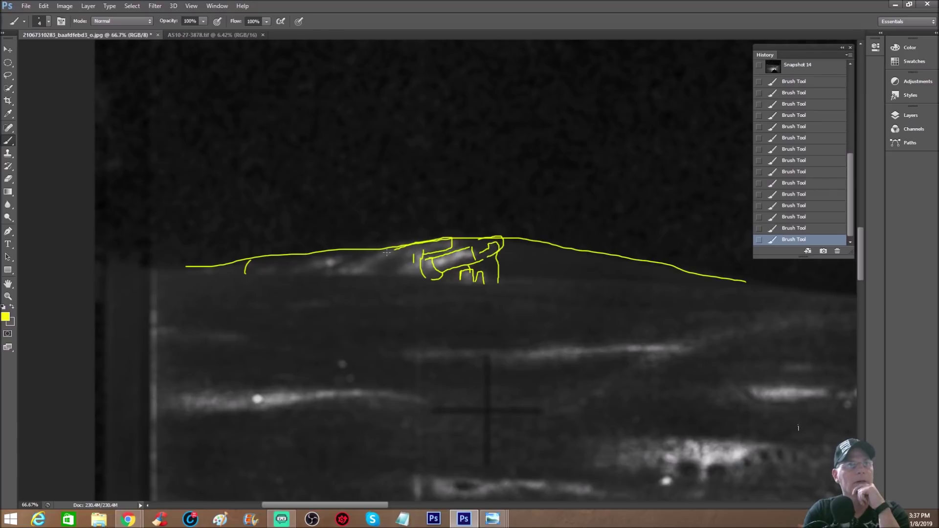
{"action": "mouse_move", "coordinate": [306, 270]}
{"action": "left_mouse_down"}
{"action": "mouse_move", "coordinate": [348, 264]}
{"action": "mouse_move", "coordinate": [327, 254]}
{"action": "mouse_move", "coordinate": [279, 266]}
{"action": "left_mouse_up"}
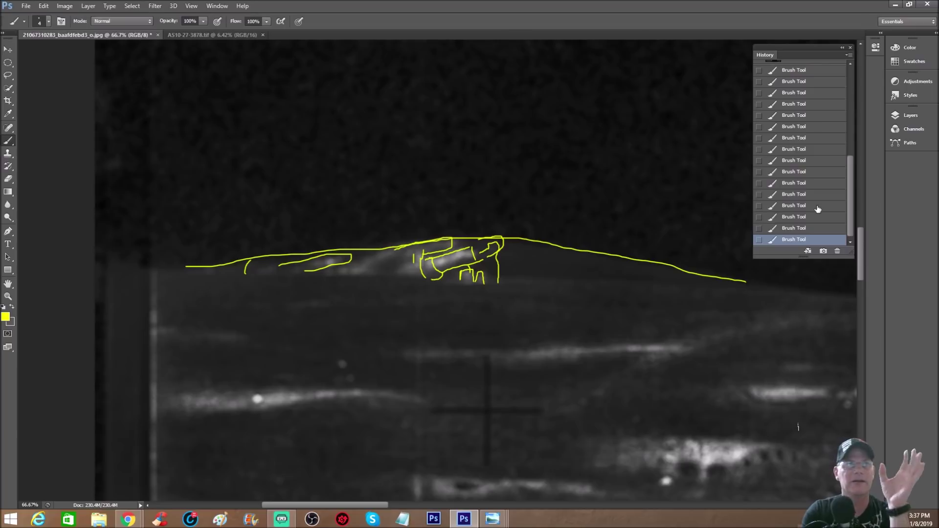
- Revert to Snapshot 11 and trace the ridge top in two yellow halves
{"action": "left_click", "coordinate": [829, 94]}
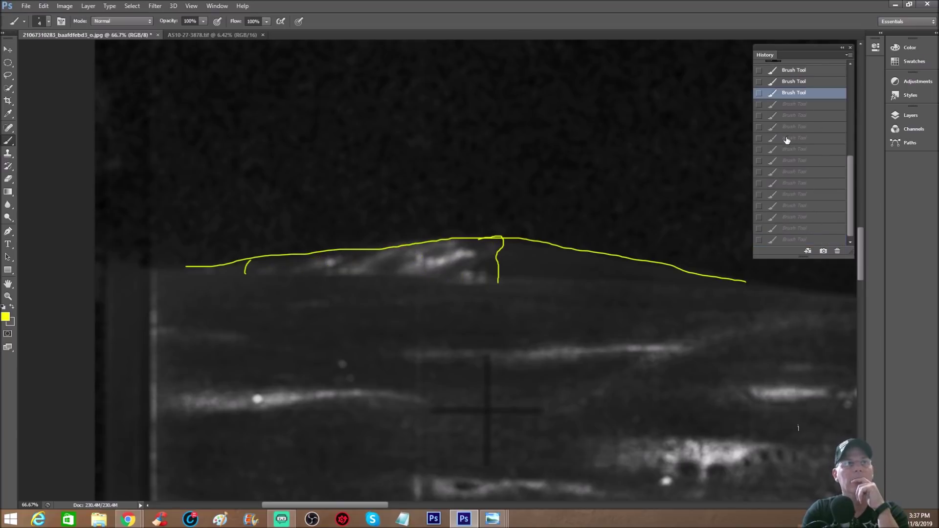
{"action": "scroll", "coordinate": [827, 127], "scroll_direction": "up", "scroll_amount": 3}
{"action": "left_click", "coordinate": [826, 109]}
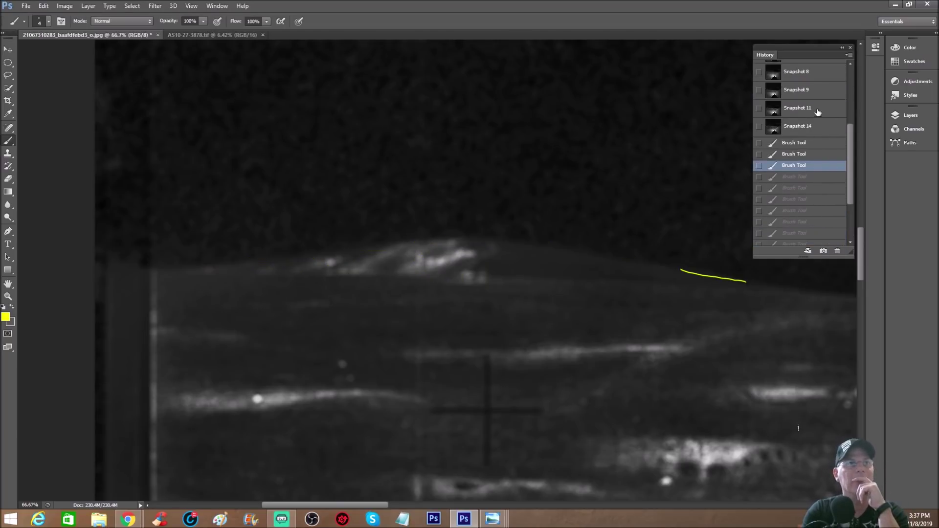
{"action": "left_click_drag", "start_coordinate": [491, 237], "coordinate": [744, 287]}
{"action": "mouse_move", "coordinate": [209, 268]}
{"action": "left_mouse_down"}
{"action": "mouse_move", "coordinate": [335, 261]}
{"action": "mouse_move", "coordinate": [459, 238]}
{"action": "left_mouse_up"}
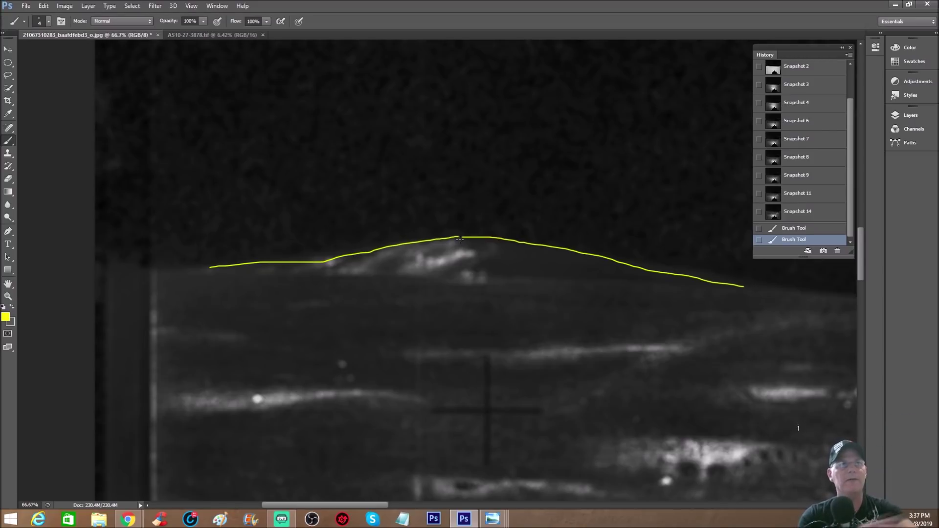
- Restore bright Snapshot 2, loop the hilltop and trace the ridge line to its right
{"action": "scroll", "coordinate": [803, 147], "scroll_direction": "up", "scroll_amount": 3}
{"action": "left_click", "coordinate": [797, 104]}
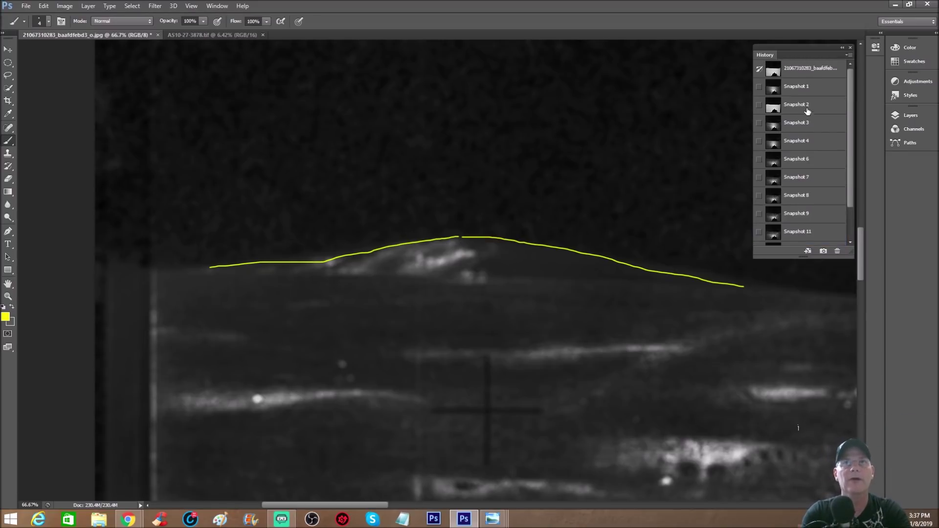
{"action": "mouse_move", "coordinate": [350, 237]}
{"action": "left_mouse_down"}
{"action": "mouse_move", "coordinate": [272, 274]}
{"action": "mouse_move", "coordinate": [522, 251]}
{"action": "mouse_move", "coordinate": [350, 239]}
{"action": "left_mouse_up"}
{"action": "left_click_drag", "start_coordinate": [513, 241], "coordinate": [724, 280]}
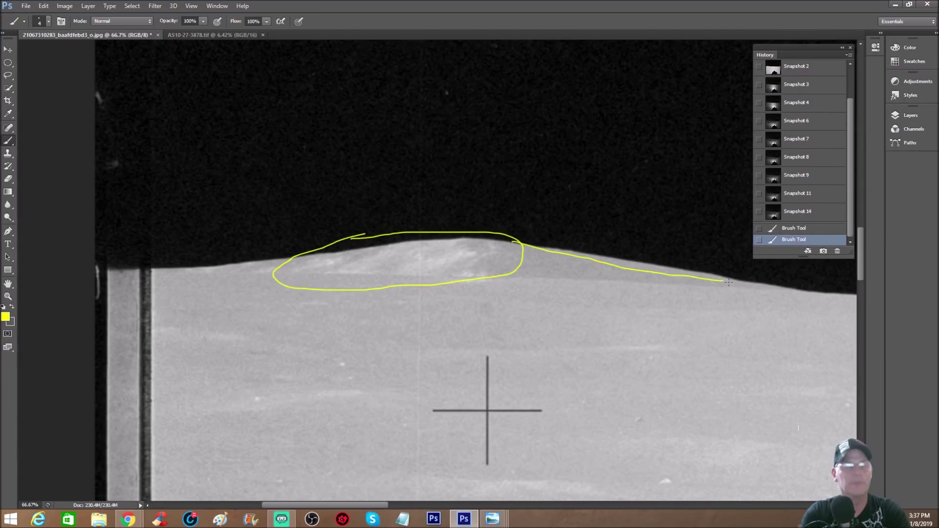
- Compare Snapshots 9 and 11 zoomed out on the right side, then return to unmarked Snapshot 11
{"action": "left_click", "coordinate": [815, 176]}
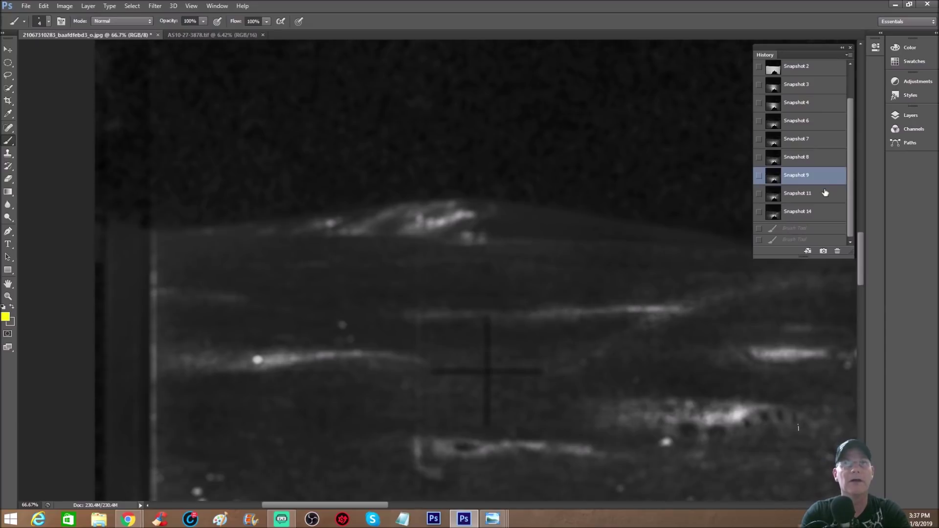
{"action": "left_click", "coordinate": [775, 190]}
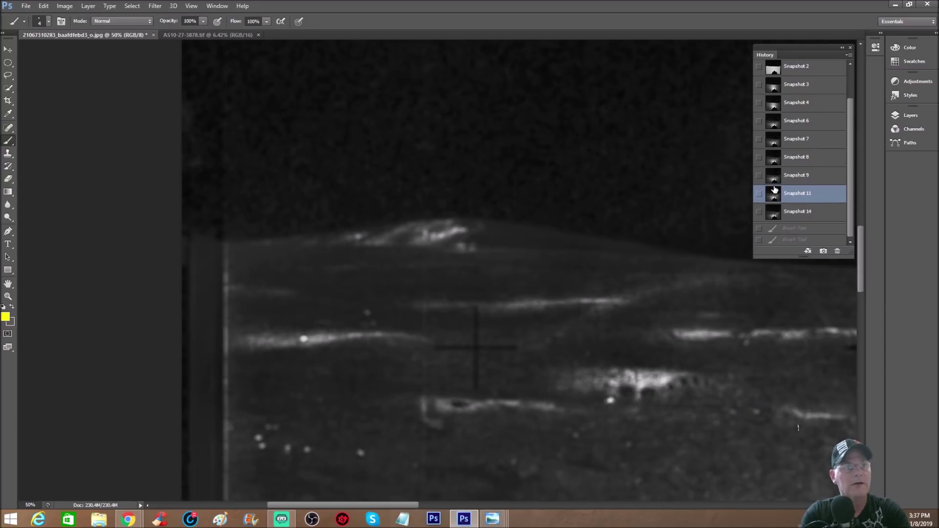
{"action": "key", "text": "ctrl+minus"}
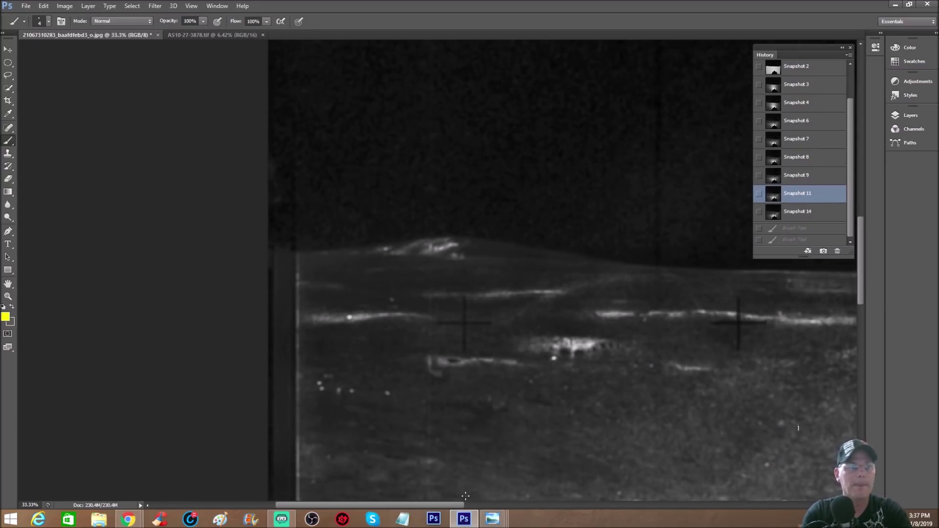
{"action": "left_click_drag", "start_coordinate": [453, 505], "coordinate": [613, 505]}
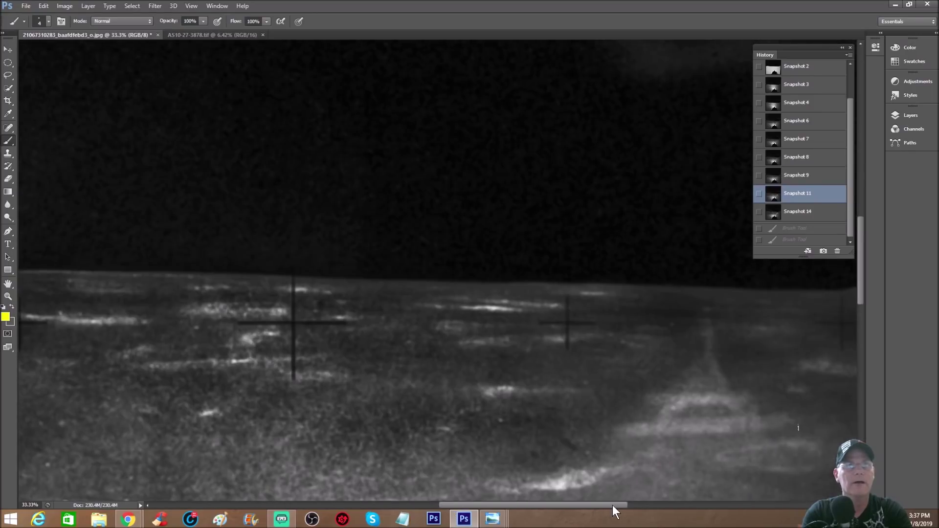
{"action": "left_click", "coordinate": [817, 182]}
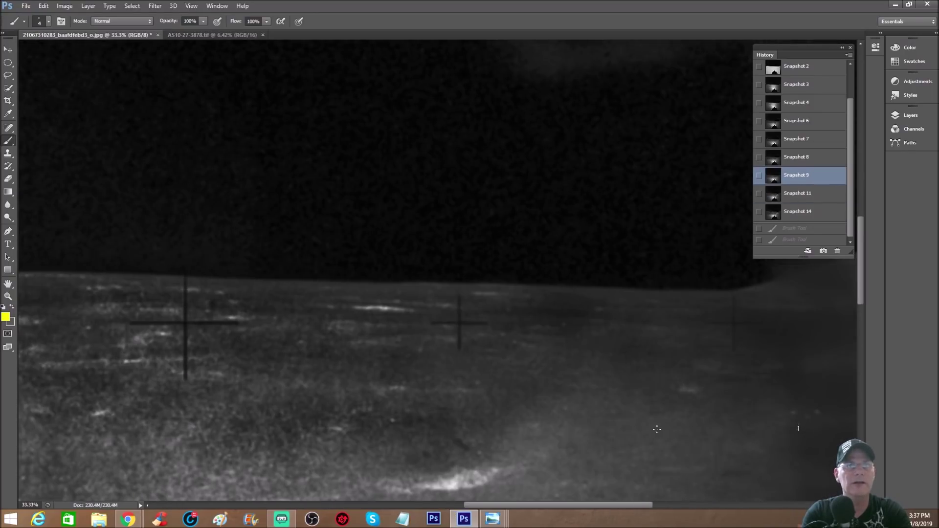
{"action": "mouse_move", "coordinate": [607, 331]}
{"action": "left_mouse_down"}
{"action": "mouse_move", "coordinate": [612, 374]}
{"action": "mouse_move", "coordinate": [641, 392]}
{"action": "left_mouse_up"}
{"action": "left_click", "coordinate": [807, 208]}
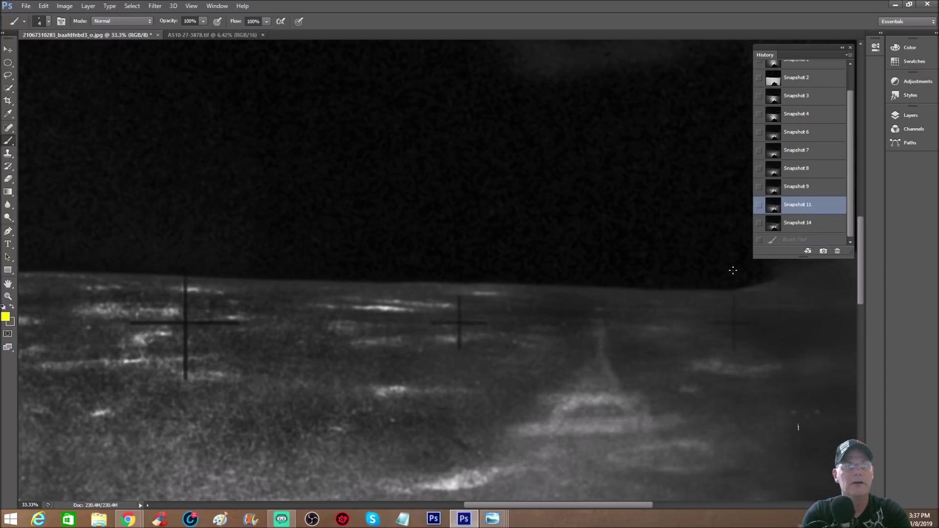
{"action": "scroll", "coordinate": [665, 307], "scroll_direction": "down", "scroll_amount": 2}
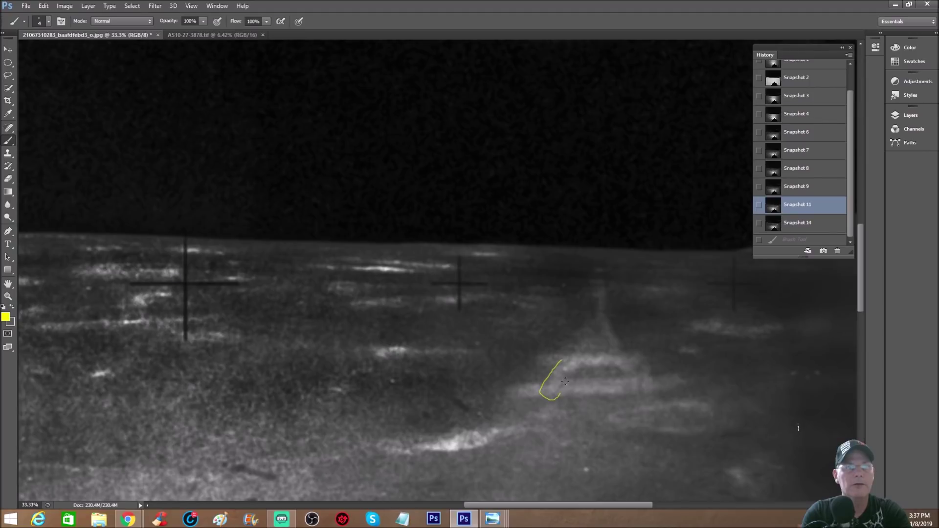
- Outline the box-shaped ground structure in yellow, then undo the antenna and right-box strokes
{"action": "mouse_move", "coordinate": [585, 369]}
{"action": "left_mouse_down"}
{"action": "mouse_move", "coordinate": [620, 368]}
{"action": "mouse_move", "coordinate": [629, 390]}
{"action": "left_mouse_up"}
{"action": "mouse_move", "coordinate": [566, 353]}
{"action": "left_mouse_down"}
{"action": "mouse_move", "coordinate": [614, 352]}
{"action": "mouse_move", "coordinate": [652, 374]}
{"action": "mouse_move", "coordinate": [655, 390]}
{"action": "left_mouse_up"}
{"action": "mouse_move", "coordinate": [510, 384]}
{"action": "left_mouse_down"}
{"action": "mouse_move", "coordinate": [548, 384]}
{"action": "mouse_move", "coordinate": [550, 398]}
{"action": "mouse_move", "coordinate": [636, 396]}
{"action": "mouse_move", "coordinate": [679, 389]}
{"action": "mouse_move", "coordinate": [672, 371]}
{"action": "mouse_move", "coordinate": [681, 389]}
{"action": "left_mouse_up"}
{"action": "left_click_drag", "start_coordinate": [624, 353], "coordinate": [597, 278]}
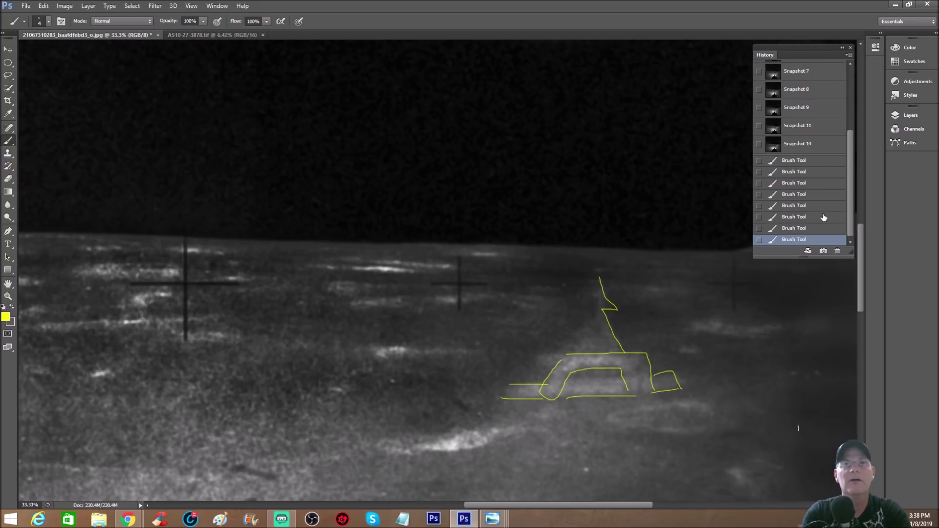
{"action": "left_click", "coordinate": [821, 234]}
{"action": "left_click", "coordinate": [820, 217]}
{"action": "key", "text": "ctrl+plus"}
{"action": "key", "text": "ctrl+plus"}
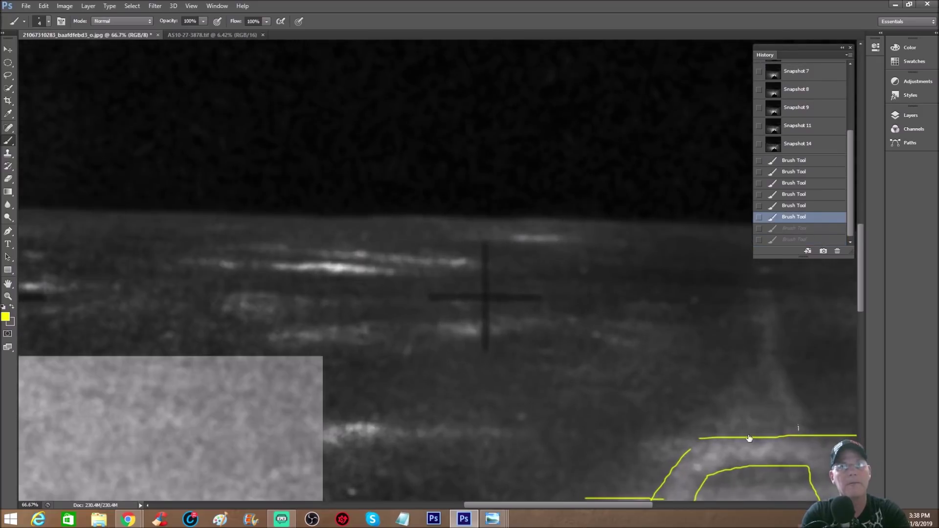
- Redraw the outline up toward the track, undo it, and zoom out to 33.3%
{"action": "left_click_drag", "start_coordinate": [589, 505], "coordinate": [639, 506]}
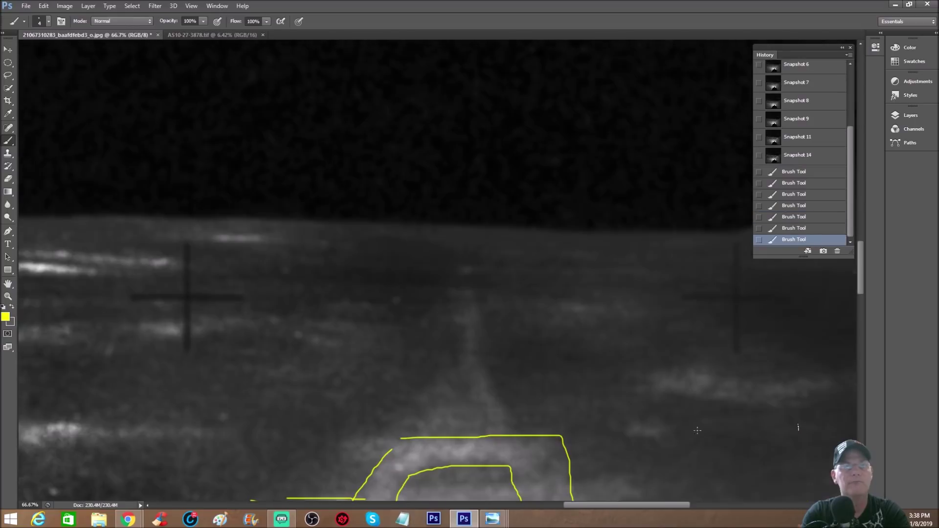
{"action": "mouse_move", "coordinate": [477, 404]}
{"action": "left_mouse_down"}
{"action": "mouse_move", "coordinate": [455, 357]}
{"action": "mouse_move", "coordinate": [467, 349]}
{"action": "mouse_move", "coordinate": [465, 324]}
{"action": "mouse_move", "coordinate": [451, 290]}
{"action": "mouse_move", "coordinate": [431, 290]}
{"action": "left_mouse_up"}
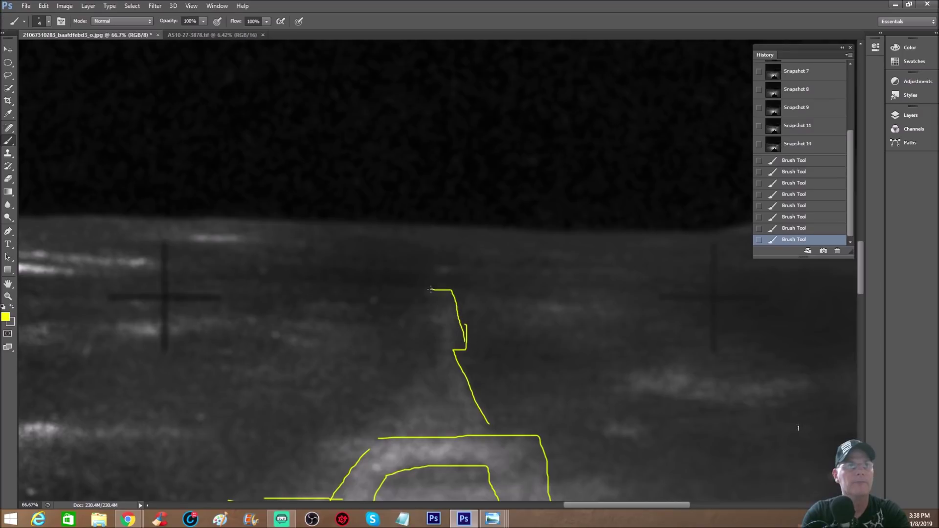
{"action": "left_click", "coordinate": [823, 207]}
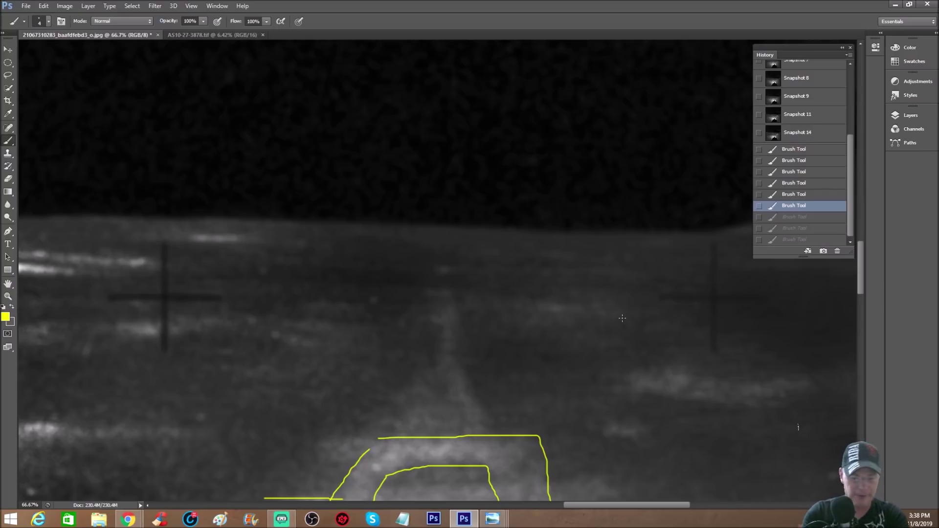
{"action": "key", "text": "ctrl+minus"}
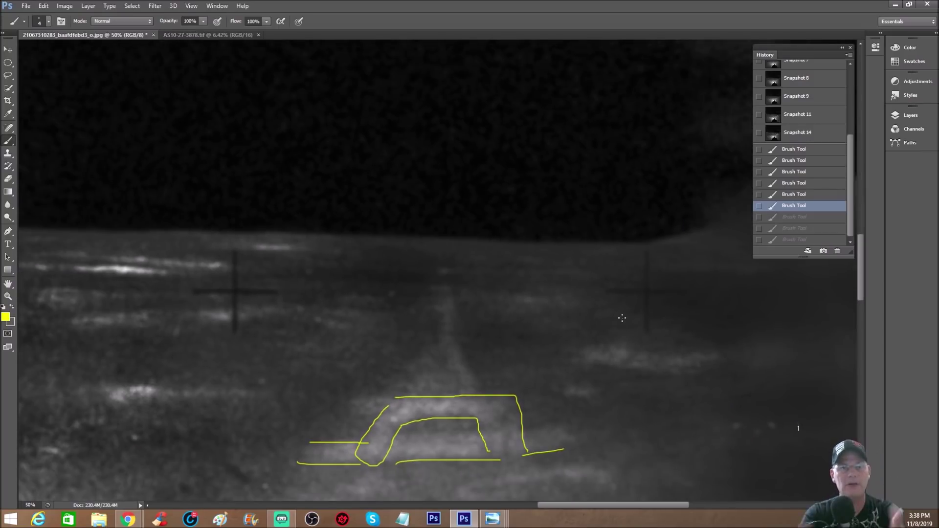
{"action": "scroll", "coordinate": [621, 318], "scroll_direction": "down", "scroll_amount": 2}
{"action": "key", "text": "ctrl+minus"}
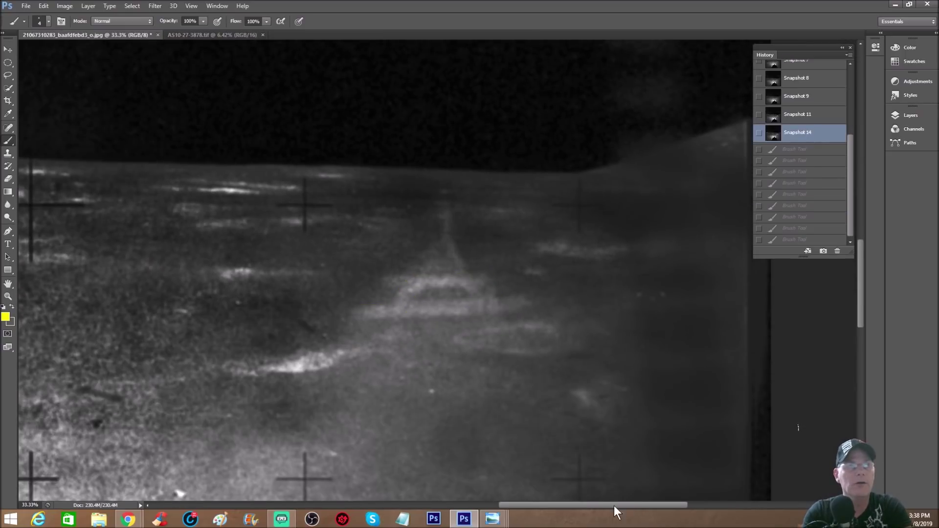
- Loop the large dark ground area in yellow with lines along its bottom and top edges
{"action": "left_click_drag", "start_coordinate": [614, 506], "coordinate": [535, 518]}
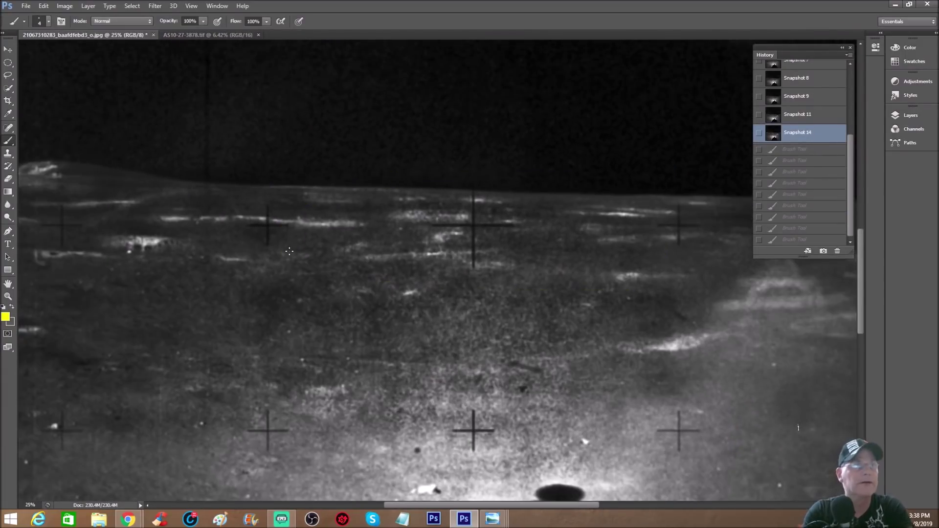
{"action": "mouse_move", "coordinate": [264, 269]}
{"action": "left_mouse_down"}
{"action": "mouse_move", "coordinate": [257, 391]}
{"action": "mouse_move", "coordinate": [605, 406]}
{"action": "mouse_move", "coordinate": [533, 254]}
{"action": "mouse_move", "coordinate": [316, 256]}
{"action": "mouse_move", "coordinate": [271, 268]}
{"action": "left_mouse_up"}
{"action": "mouse_move", "coordinate": [299, 363]}
{"action": "left_mouse_down"}
{"action": "mouse_move", "coordinate": [557, 366]}
{"action": "mouse_move", "coordinate": [629, 345]}
{"action": "left_mouse_up"}
{"action": "mouse_move", "coordinate": [347, 254]}
{"action": "left_mouse_down"}
{"action": "mouse_move", "coordinate": [384, 268]}
{"action": "mouse_move", "coordinate": [508, 275]}
{"action": "mouse_move", "coordinate": [514, 266]}
{"action": "left_mouse_up"}
{"action": "mouse_move", "coordinate": [424, 228]}
{"action": "left_mouse_down"}
{"action": "mouse_move", "coordinate": [489, 253]}
{"action": "mouse_move", "coordinate": [497, 230]}
{"action": "left_mouse_up"}
{"action": "key", "text": "ctrl+alt+z"}
{"action": "key", "text": "ctrl+alt+z"}
- Circle two bright patches near the horizon with small yellow loops
{"action": "mouse_move", "coordinate": [419, 199]}
{"action": "left_mouse_down"}
{"action": "mouse_move", "coordinate": [390, 217]}
{"action": "mouse_move", "coordinate": [473, 225]}
{"action": "mouse_move", "coordinate": [420, 199]}
{"action": "left_mouse_up"}
{"action": "mouse_move", "coordinate": [322, 179]}
{"action": "left_mouse_down"}
{"action": "mouse_move", "coordinate": [272, 185]}
{"action": "mouse_move", "coordinate": [304, 213]}
{"action": "mouse_move", "coordinate": [344, 177]}
{"action": "mouse_move", "coordinate": [295, 177]}
{"action": "left_mouse_up"}
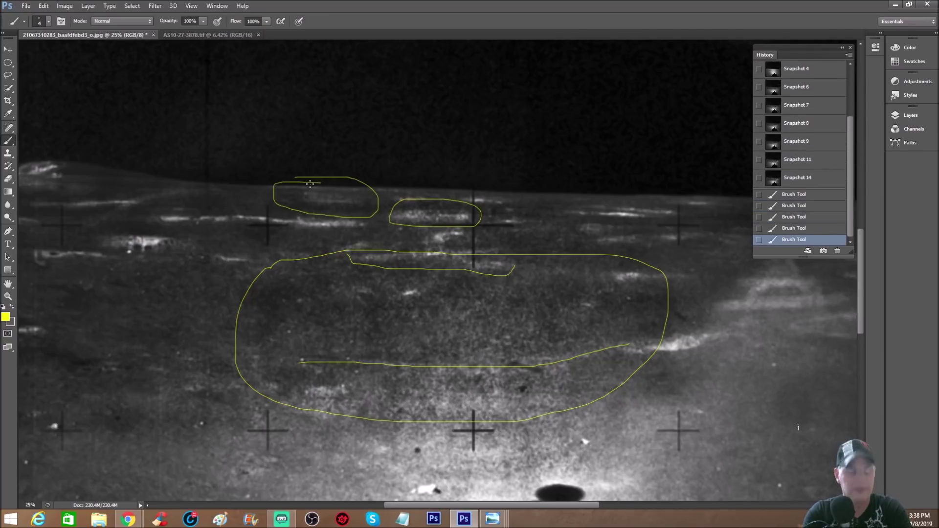
{"action": "key", "text": "ctrl+plus"}
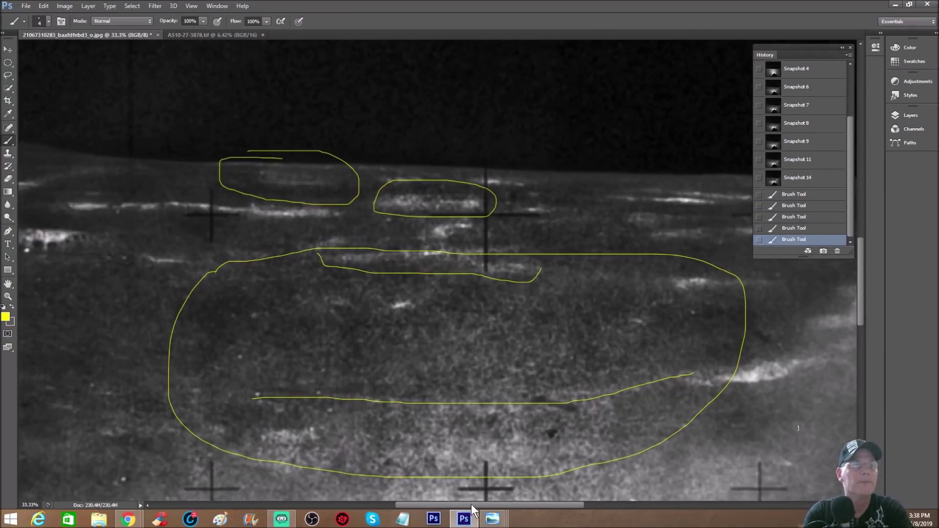
- Zoom to 50% and brush a second yellow loop inside the upper-left horizon outline
{"action": "key", "text": "ctrl+plus"}
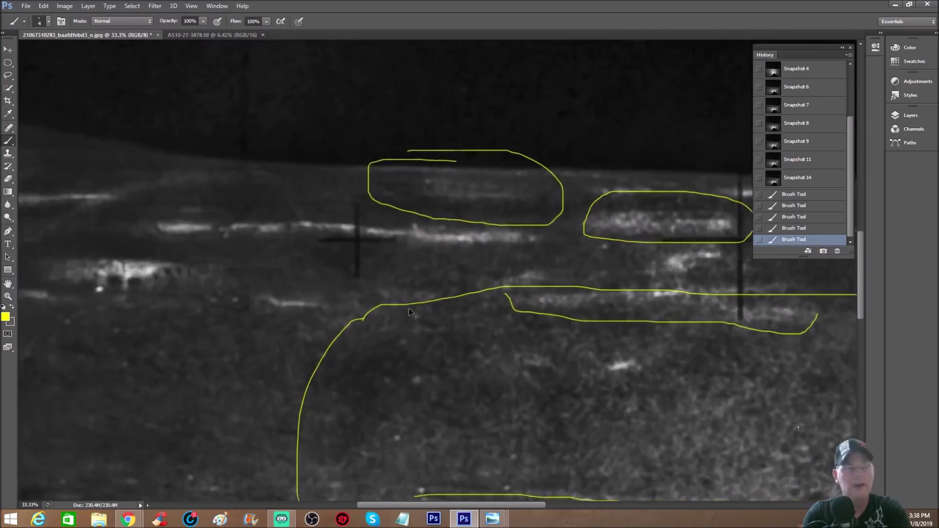
{"action": "key", "text": "ctrl+plus"}
{"action": "mouse_move", "coordinate": [413, 163]}
{"action": "left_mouse_down"}
{"action": "mouse_move", "coordinate": [411, 200]}
{"action": "mouse_move", "coordinate": [567, 182]}
{"action": "mouse_move", "coordinate": [411, 160]}
{"action": "left_mouse_up"}
{"action": "left_click_drag", "start_coordinate": [497, 506], "coordinate": [575, 504]}
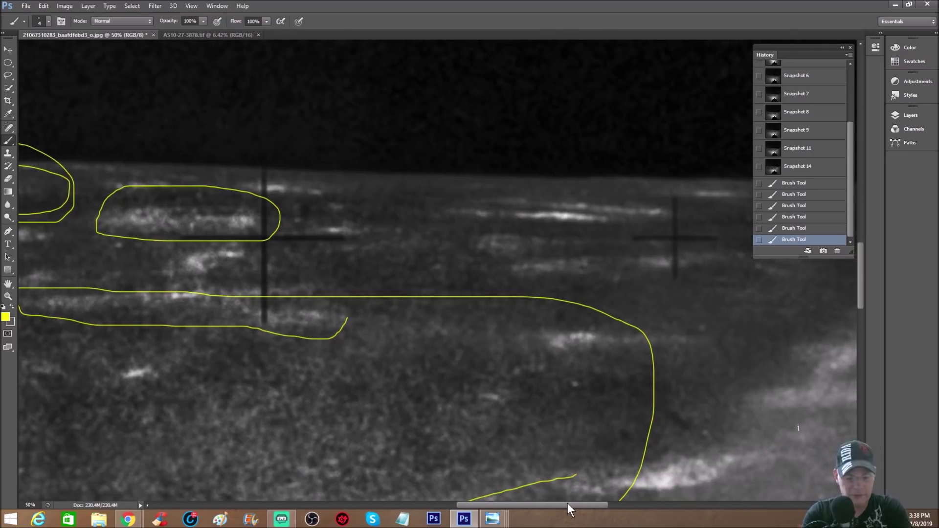
- Zoom to 33.3% and move the view to the lower-left of the photo
{"action": "key", "text": "ctrl+minus"}
{"action": "key", "text": "ctrl+minus"}
{"action": "left_click_drag", "start_coordinate": [569, 507], "coordinate": [474, 505]}
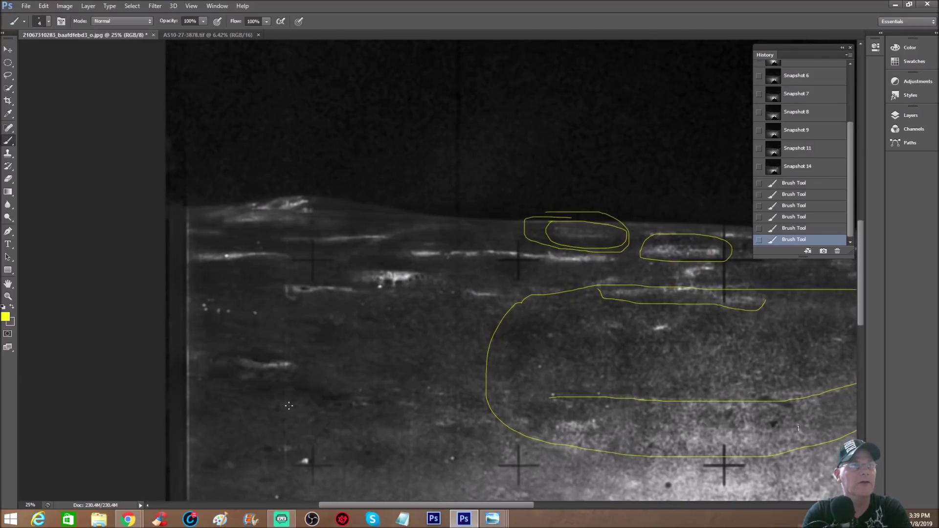
{"action": "scroll", "coordinate": [171, 395], "scroll_direction": "up", "scroll_amount": 2}
{"action": "key", "text": "ctrl+plus"}
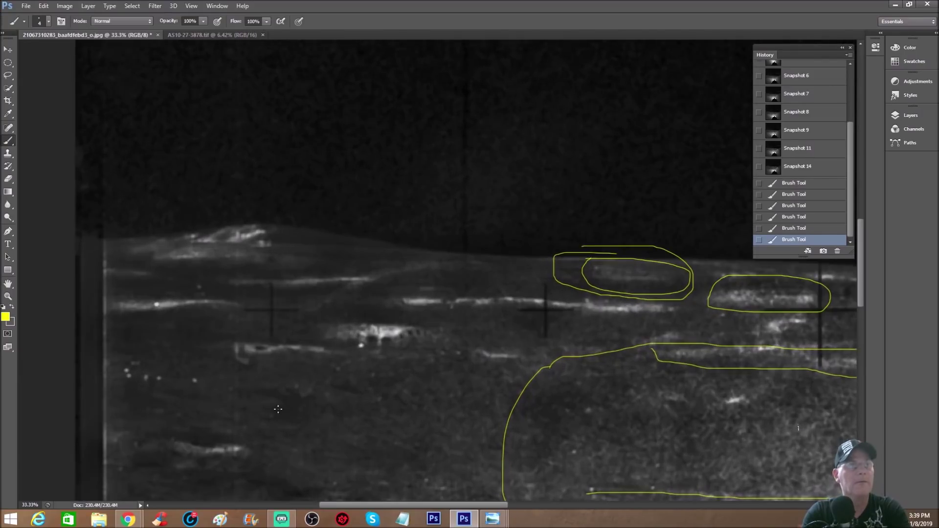
{"action": "scroll", "coordinate": [256, 409], "scroll_direction": "down", "scroll_amount": 3}
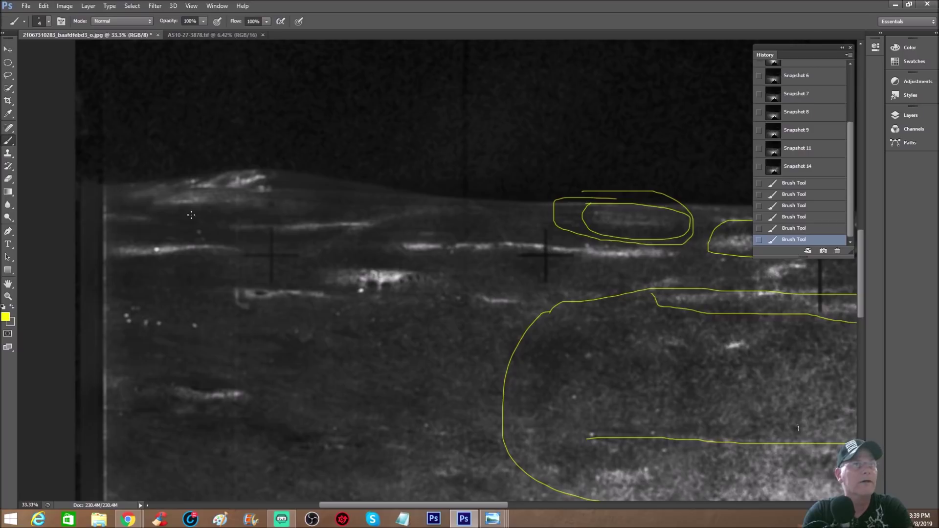
{"action": "scroll", "coordinate": [390, 396], "scroll_direction": "left", "scroll_amount": 3}
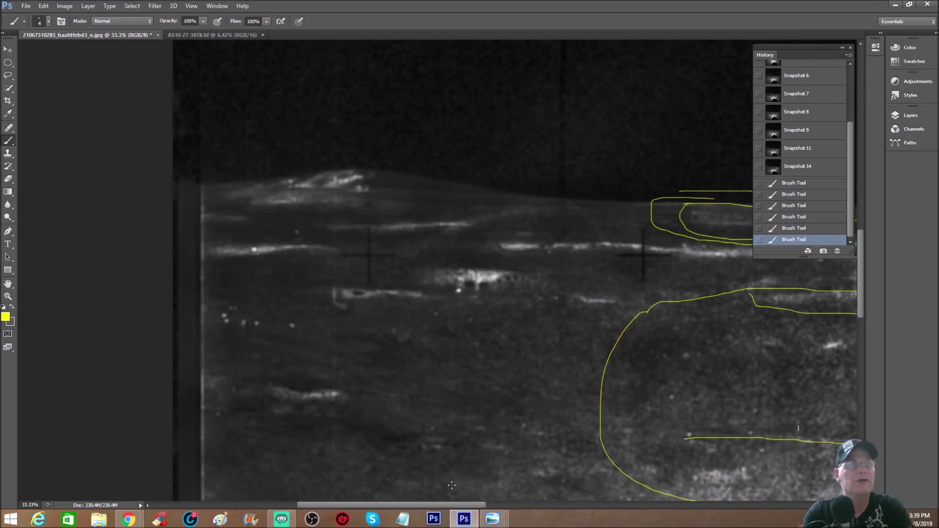
{"action": "scroll", "coordinate": [390, 395], "scroll_direction": "down", "scroll_amount": 2}
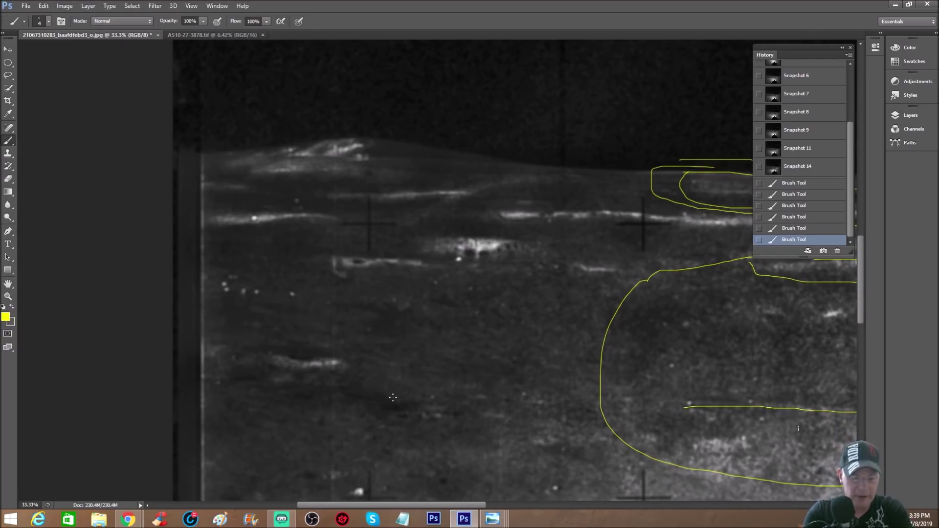
{"action": "scroll", "coordinate": [393, 398], "scroll_direction": "up", "scroll_amount": 1}
{"action": "scroll", "coordinate": [399, 411], "scroll_direction": "down", "scroll_amount": 3}
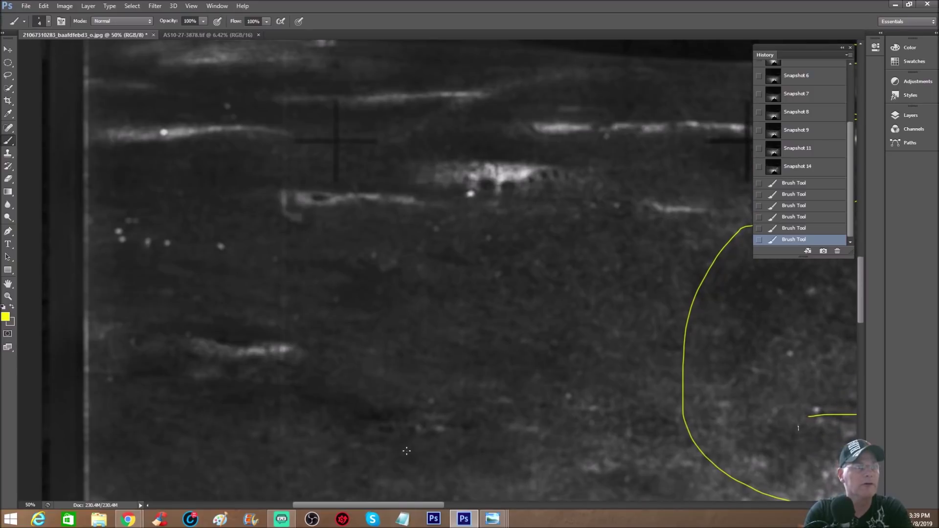
- Outline the bright streak on the lower-left ground in yellow, redoing one stroke
{"action": "left_click_drag", "start_coordinate": [411, 505], "coordinate": [392, 505]}
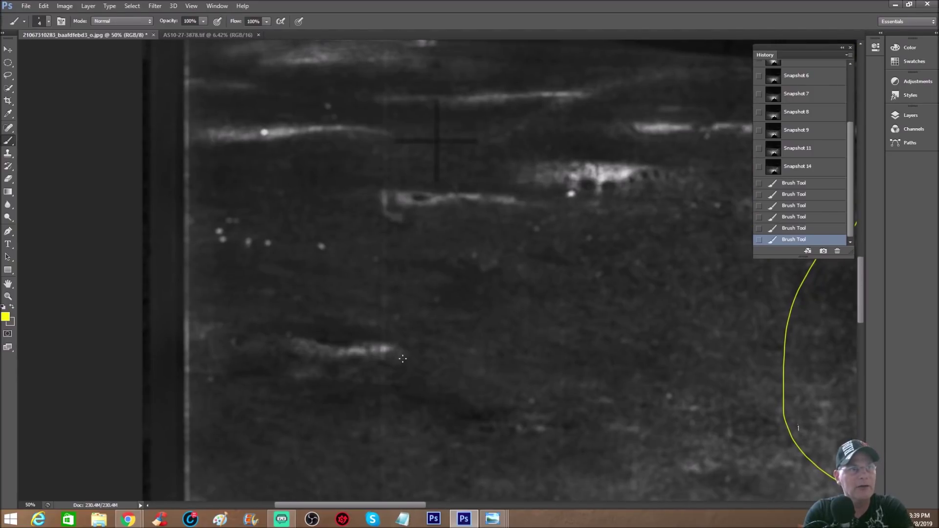
{"action": "mouse_move", "coordinate": [403, 355]}
{"action": "left_mouse_down"}
{"action": "mouse_move", "coordinate": [386, 382]}
{"action": "mouse_move", "coordinate": [482, 418]}
{"action": "mouse_move", "coordinate": [525, 394]}
{"action": "mouse_move", "coordinate": [442, 355]}
{"action": "mouse_move", "coordinate": [399, 355]}
{"action": "mouse_move", "coordinate": [346, 312]}
{"action": "mouse_move", "coordinate": [285, 324]}
{"action": "mouse_move", "coordinate": [255, 377]}
{"action": "mouse_move", "coordinate": [337, 395]}
{"action": "mouse_move", "coordinate": [385, 390]}
{"action": "left_mouse_up"}
{"action": "key", "text": "ctrl+z"}
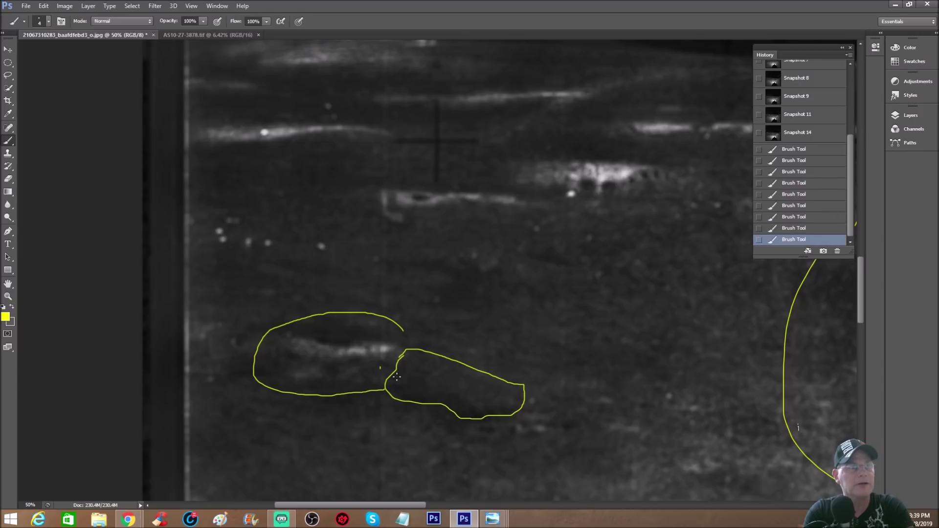
{"action": "left_click_drag", "start_coordinate": [404, 326], "coordinate": [406, 344]}
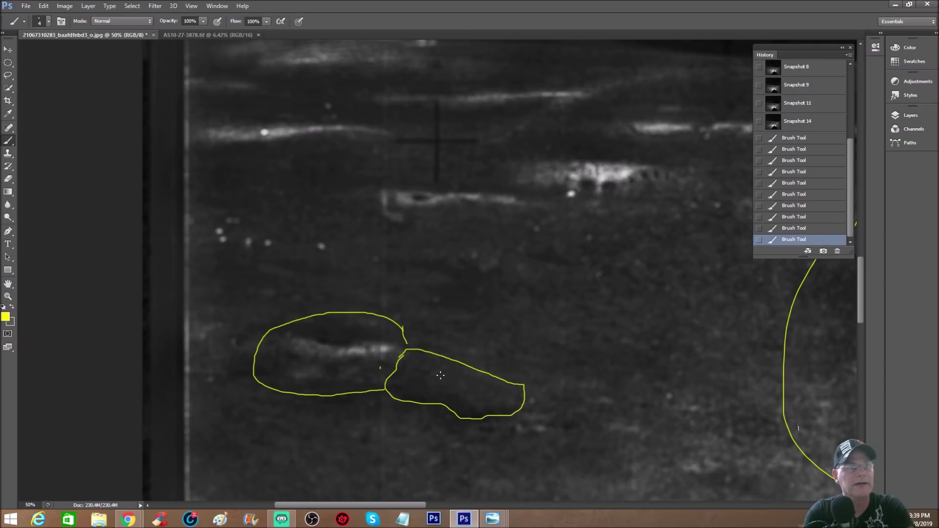
- Draw a yellow arrow pointing at the outlined ground patch and zoom out to 33.3%
{"action": "mouse_move", "coordinate": [524, 351]}
{"action": "left_mouse_down"}
{"action": "mouse_move", "coordinate": [473, 381]}
{"action": "mouse_move", "coordinate": [510, 384]}
{"action": "left_mouse_up"}
{"action": "key", "text": "ctrl+minus"}
{"action": "scroll", "coordinate": [598, 211], "scroll_direction": "up", "scroll_amount": 3}
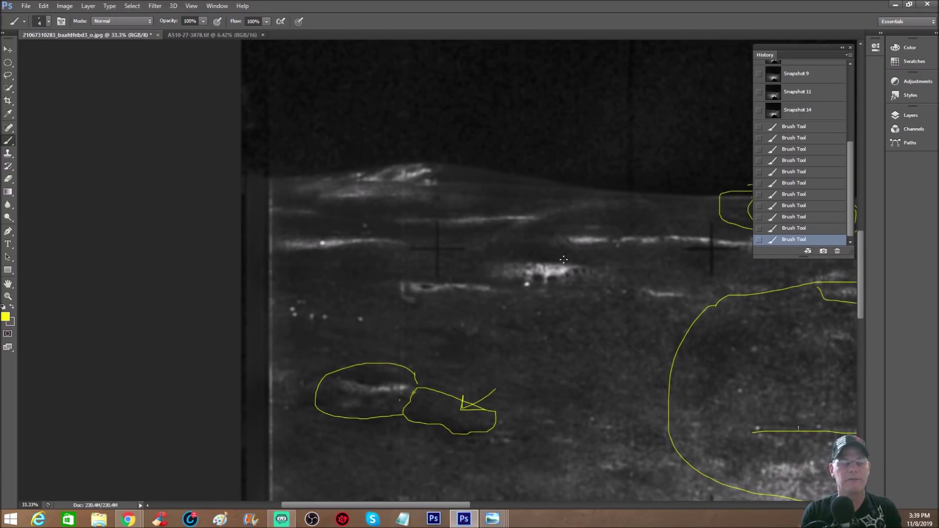
{"action": "scroll", "coordinate": [489, 235], "scroll_direction": "up", "scroll_amount": 1}
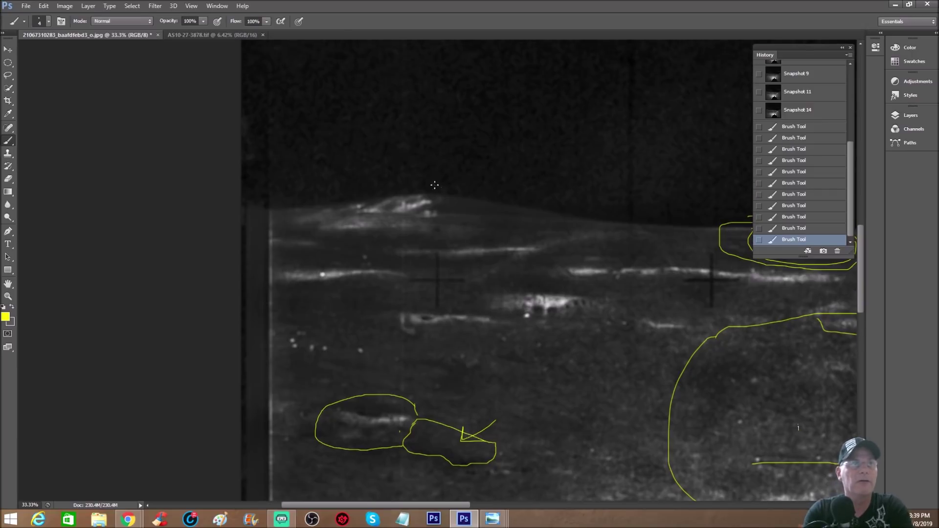
- Circle the bright hilltop and outline the left-centre and middle-ground streaks in yellow
{"action": "mouse_move", "coordinate": [384, 187]}
{"action": "left_mouse_down"}
{"action": "mouse_move", "coordinate": [326, 242]}
{"action": "mouse_move", "coordinate": [464, 210]}
{"action": "mouse_move", "coordinate": [408, 187]}
{"action": "left_mouse_up"}
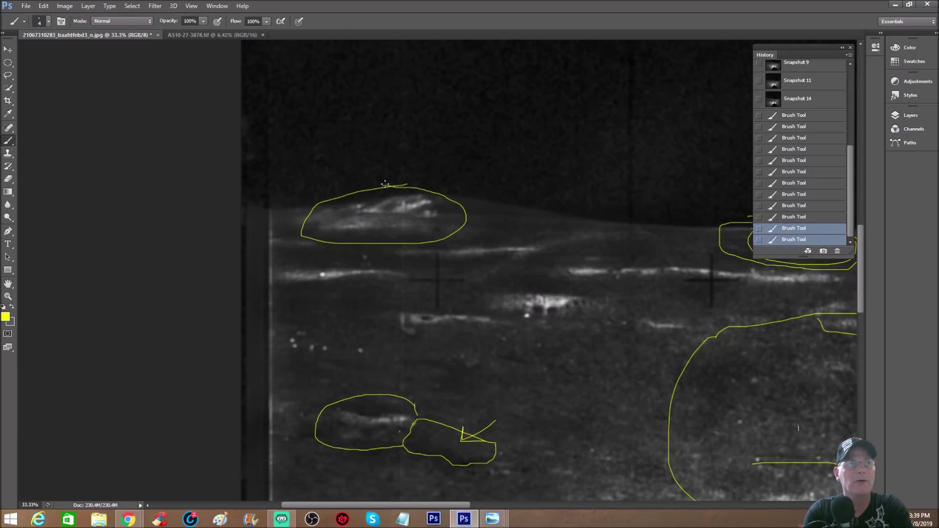
{"action": "key", "text": "ctrl+plus"}
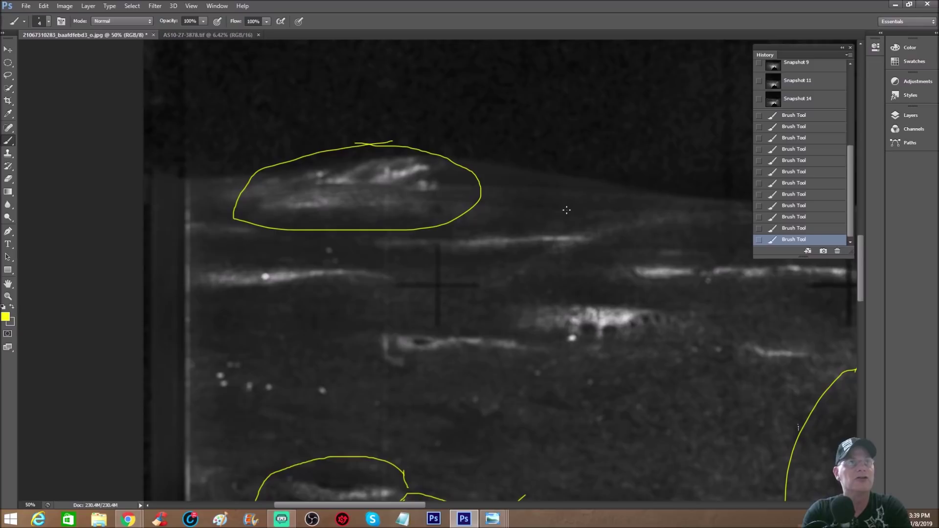
{"action": "scroll", "coordinate": [566, 210], "scroll_direction": "down", "scroll_amount": 1}
{"action": "scroll", "coordinate": [418, 341], "scroll_direction": "down", "scroll_amount": 1}
{"action": "left_click_drag", "start_coordinate": [371, 279], "coordinate": [470, 362]}
{"action": "mouse_move", "coordinate": [371, 279]}
{"action": "left_mouse_down"}
{"action": "mouse_move", "coordinate": [698, 273]}
{"action": "mouse_move", "coordinate": [591, 327]}
{"action": "left_mouse_up"}
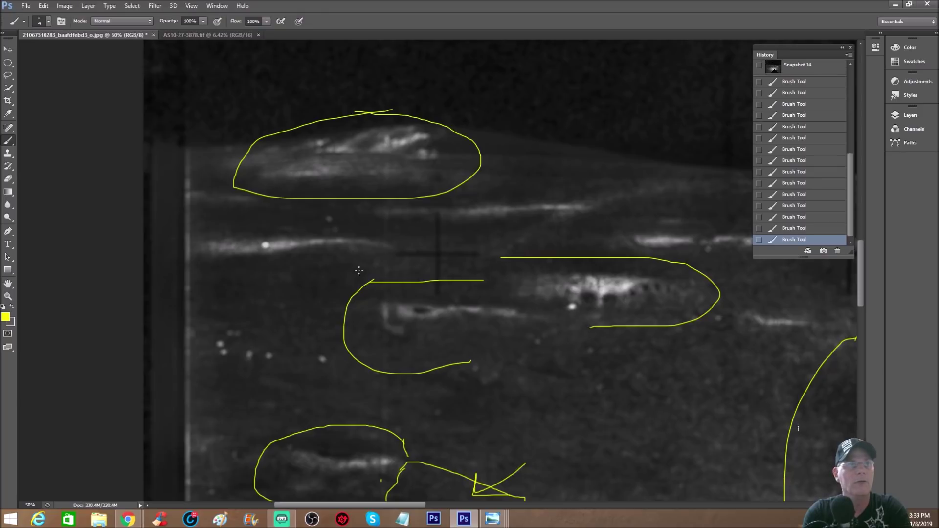
{"action": "mouse_move", "coordinate": [201, 217]}
{"action": "left_mouse_down"}
{"action": "mouse_move", "coordinate": [290, 214]}
{"action": "mouse_move", "coordinate": [214, 278]}
{"action": "left_mouse_up"}
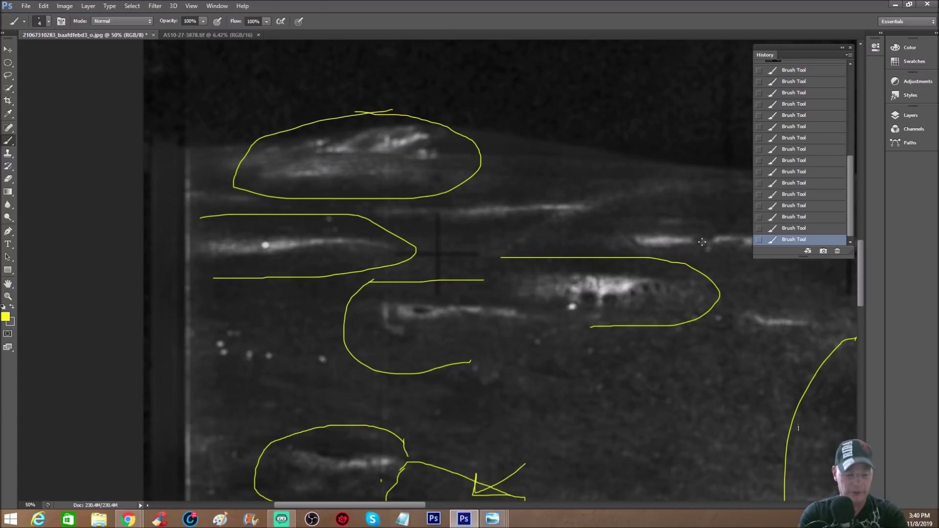
{"action": "key", "text": "ctrl+minus"}
{"action": "key", "text": "ctrl+minus"}
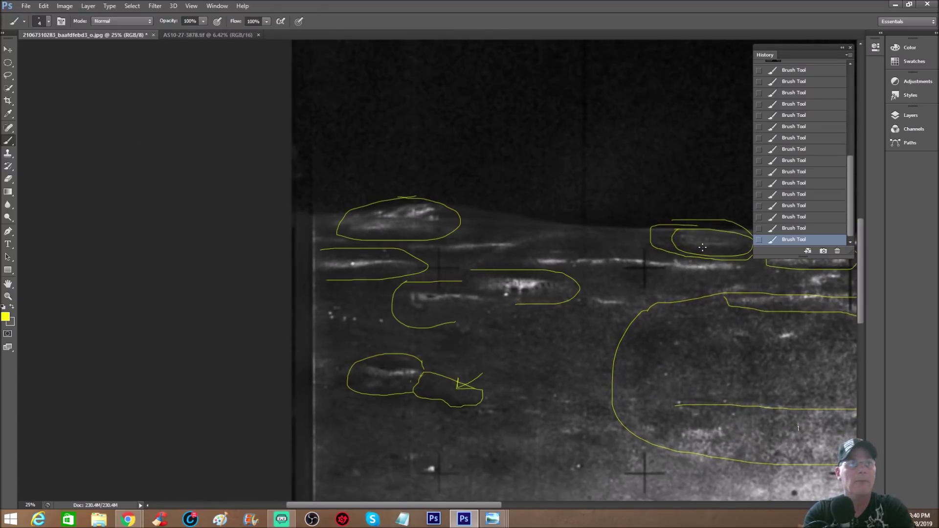
- Revert to the first Brush Tool history state and inspect the remaining large lower-right outline
{"action": "scroll", "coordinate": [791, 207], "scroll_direction": "up", "scroll_amount": 3}
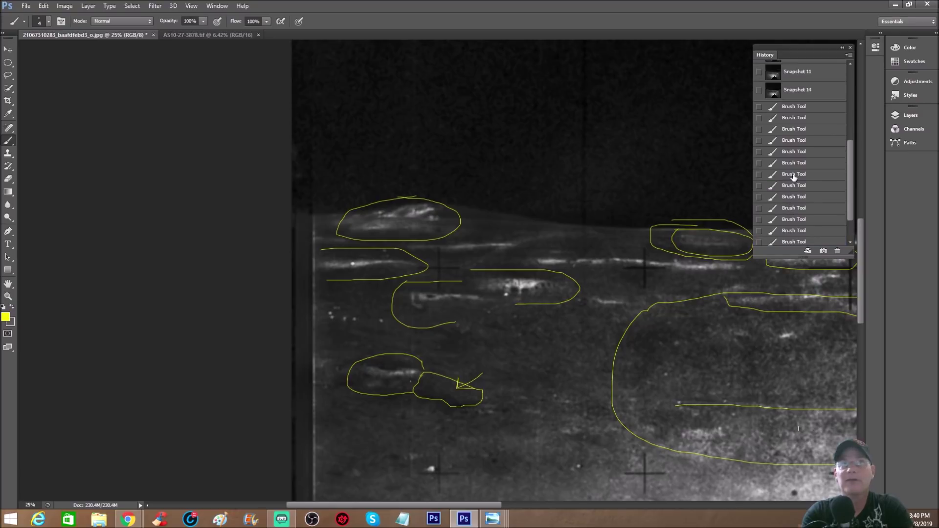
{"action": "left_click", "coordinate": [804, 106]}
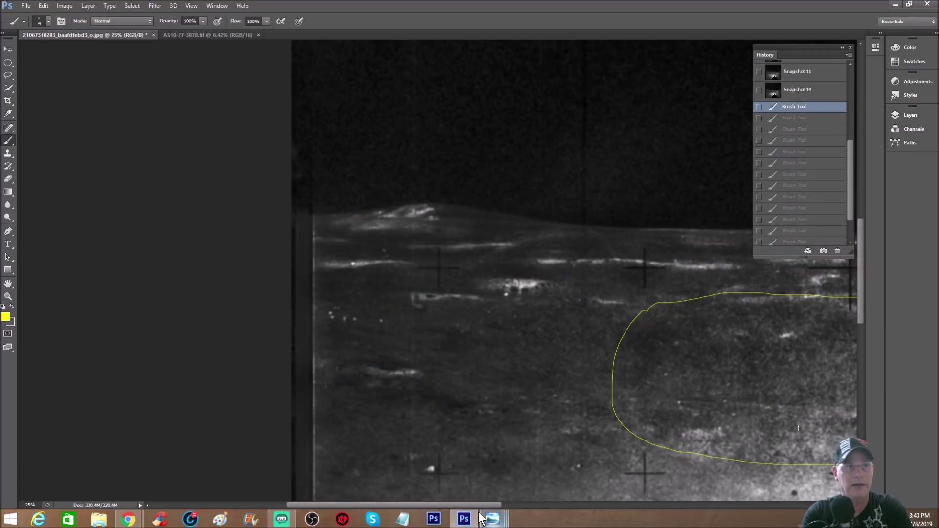
{"action": "left_click_drag", "start_coordinate": [486, 503], "coordinate": [640, 503]}
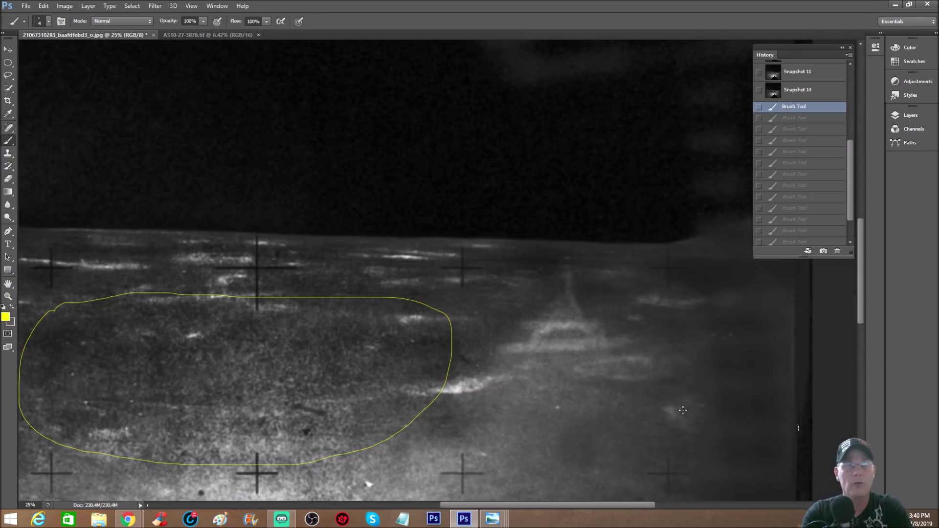
{"action": "scroll", "coordinate": [731, 399], "scroll_direction": "down", "scroll_amount": 1}
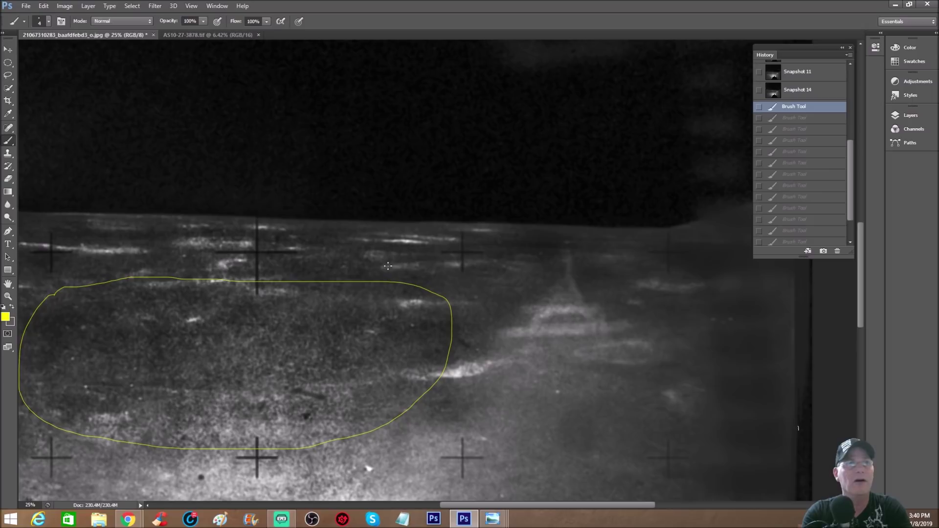
{"action": "left_click_drag", "start_coordinate": [614, 503], "coordinate": [571, 503]}
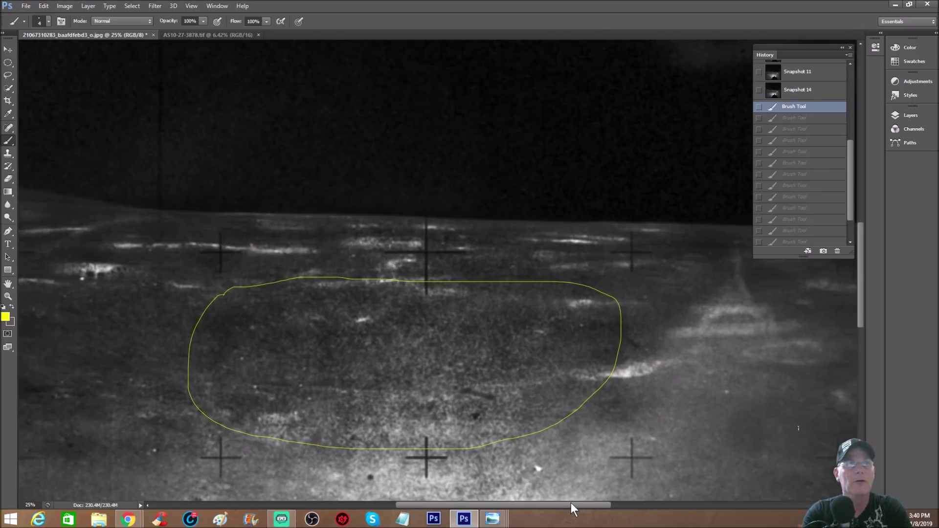
{"action": "scroll", "coordinate": [833, 98], "scroll_direction": "up", "scroll_amount": 5}
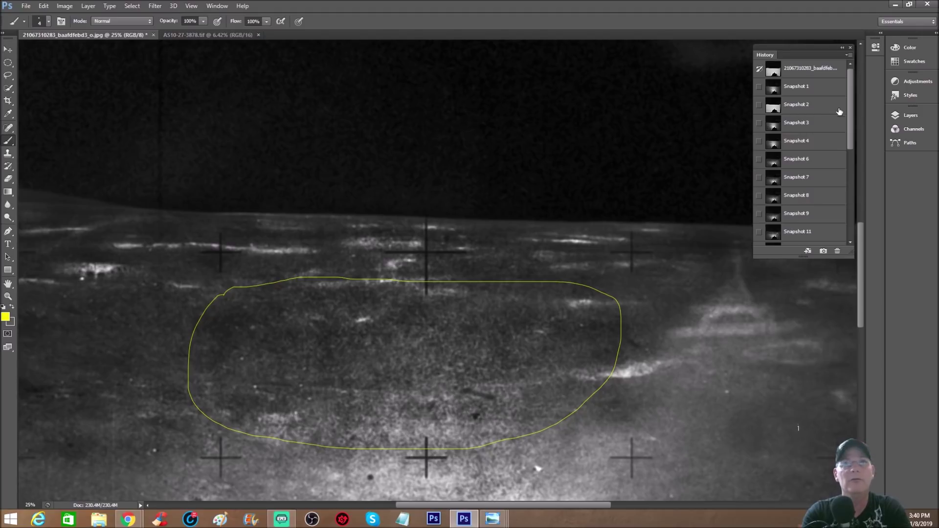
- Switch the photo to the bright original Snapshot 2 version
{"action": "left_click", "coordinate": [836, 107]}
{"action": "left_click_drag", "start_coordinate": [585, 507], "coordinate": [554, 506]}
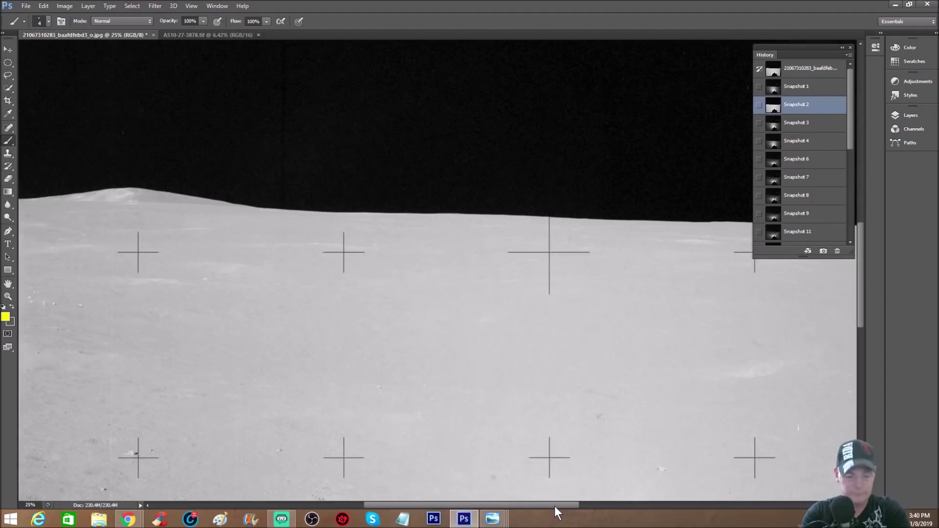
{"action": "left_click_drag", "start_coordinate": [523, 503], "coordinate": [466, 502]}
- Brush a yellow ellipse with inner strokes around the central ground feature
{"action": "key", "text": "ctrl+plus"}
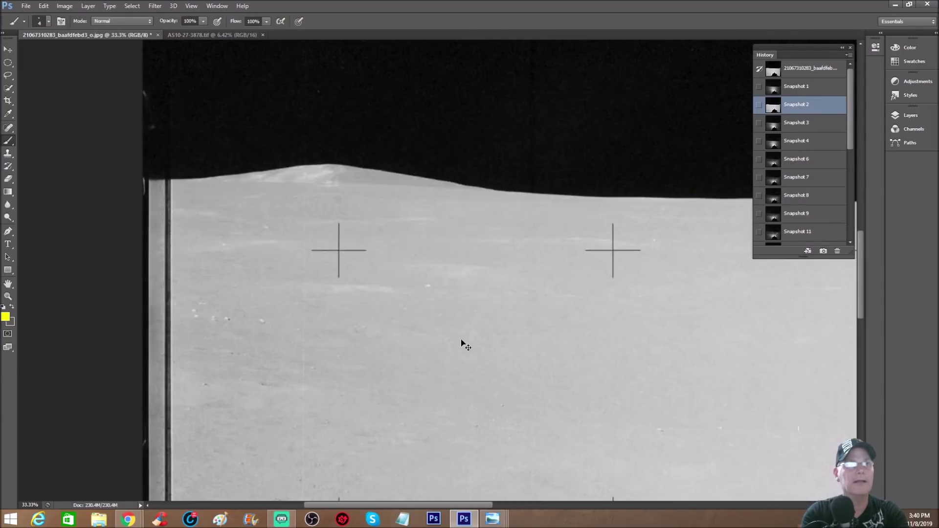
{"action": "mouse_move", "coordinate": [419, 243]}
{"action": "left_mouse_down"}
{"action": "mouse_move", "coordinate": [329, 273]}
{"action": "mouse_move", "coordinate": [550, 279]}
{"action": "mouse_move", "coordinate": [391, 245]}
{"action": "mouse_move", "coordinate": [507, 262]}
{"action": "left_mouse_up"}
{"action": "mouse_move", "coordinate": [373, 289]}
{"action": "left_mouse_down"}
{"action": "mouse_move", "coordinate": [463, 293]}
{"action": "mouse_move", "coordinate": [544, 253]}
{"action": "mouse_move", "coordinate": [590, 300]}
{"action": "mouse_move", "coordinate": [462, 331]}
{"action": "mouse_move", "coordinate": [387, 316]}
{"action": "mouse_move", "coordinate": [576, 307]}
{"action": "mouse_move", "coordinate": [560, 250]}
{"action": "left_mouse_up"}
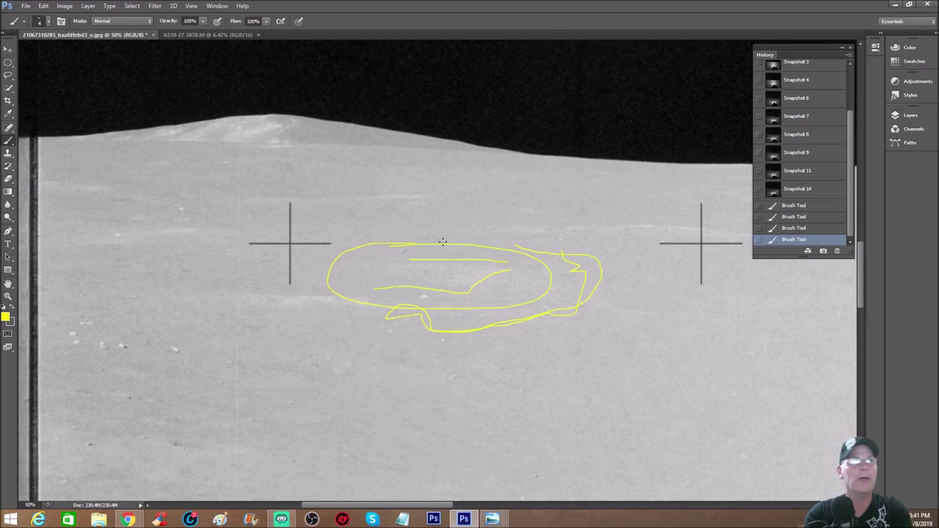
{"action": "key", "text": "ctrl+minus"}
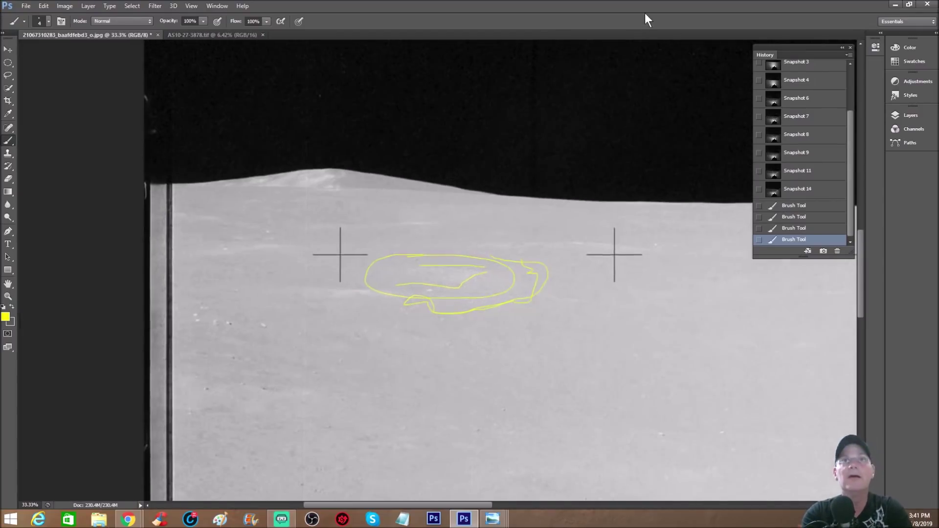
{"action": "scroll", "coordinate": [825, 86], "scroll_direction": "up", "scroll_amount": 3}
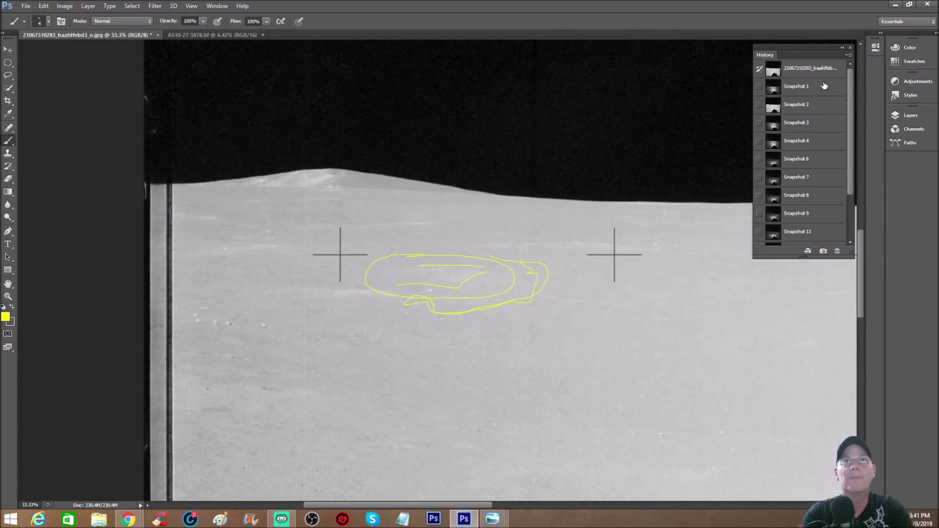
- Show enhanced Snapshot 14 and brush a yellow ellipse around the bright upper-left ridge
{"action": "left_click", "coordinate": [821, 221]}
{"action": "scroll", "coordinate": [819, 242], "scroll_direction": "down", "scroll_amount": 2}
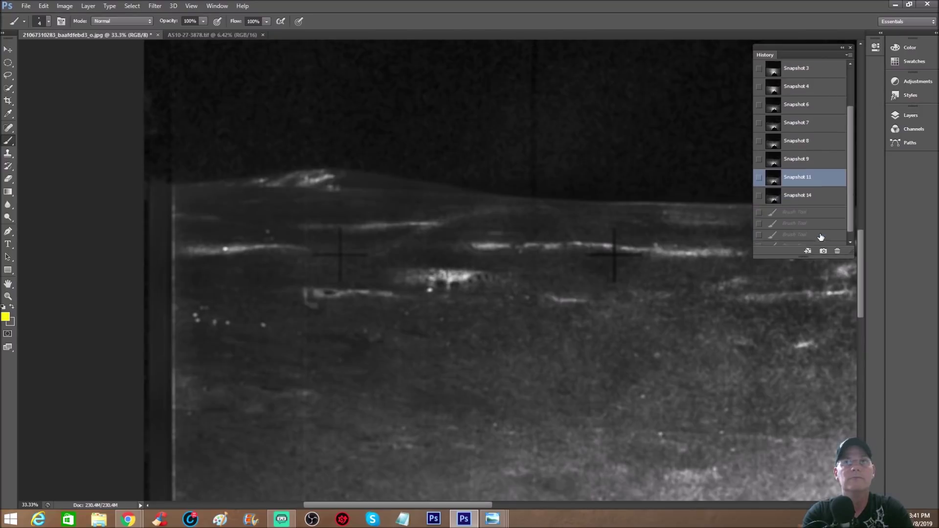
{"action": "left_click", "coordinate": [823, 198]}
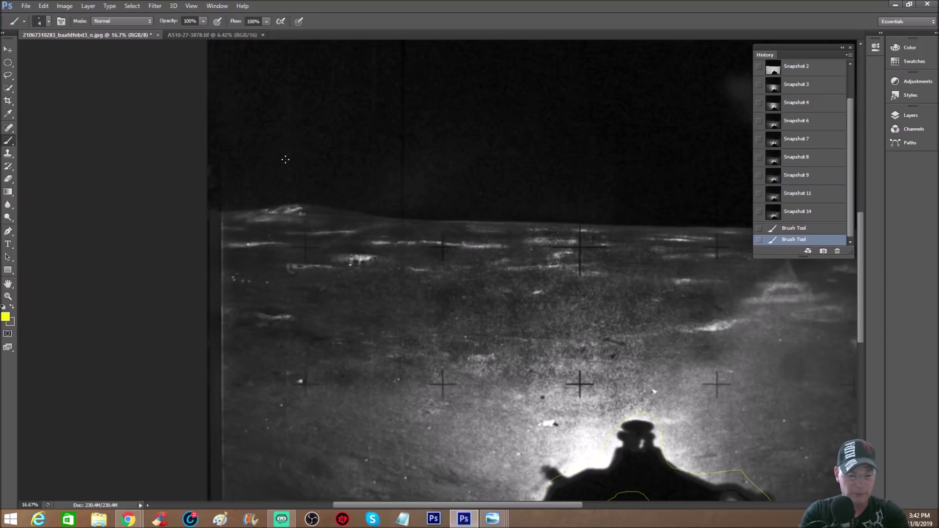
{"action": "key", "text": "ctrl+plus"}
{"action": "mouse_move", "coordinate": [122, 169]}
{"action": "left_mouse_down"}
{"action": "mouse_move", "coordinate": [275, 179]}
{"action": "mouse_move", "coordinate": [169, 225]}
{"action": "mouse_move", "coordinate": [124, 153]}
{"action": "left_mouse_up"}
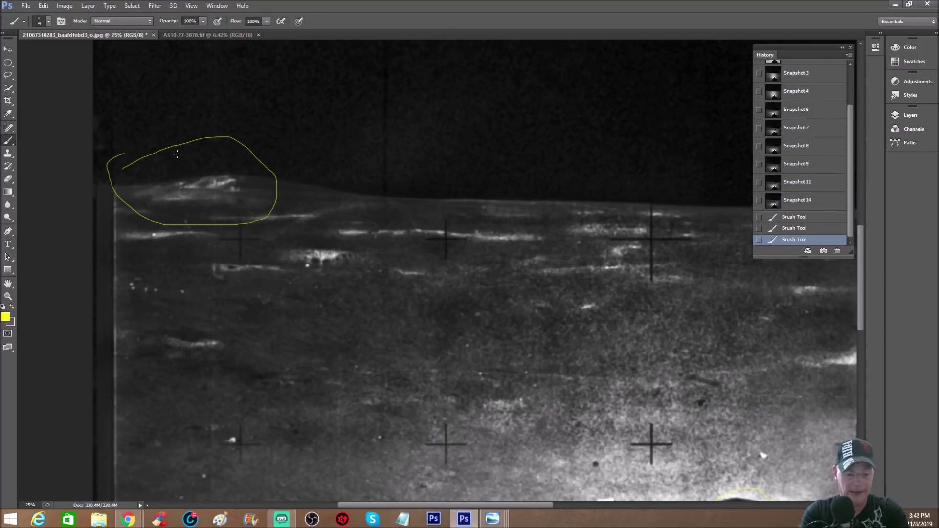
{"action": "key", "text": "ctrl+plus"}
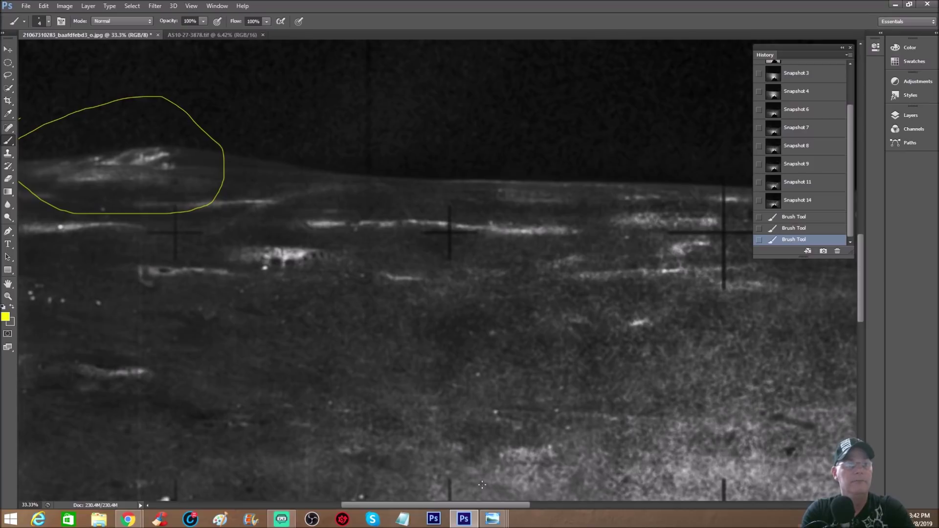
{"action": "left_click_drag", "start_coordinate": [493, 505], "coordinate": [461, 505]}
- Revert to plain Snapshot 14 and display the Lunar anomalies closing screen in Photo Viewer
{"action": "left_click", "coordinate": [829, 201]}
{"action": "scroll", "coordinate": [646, 267], "scroll_direction": "up", "scroll_amount": 2}
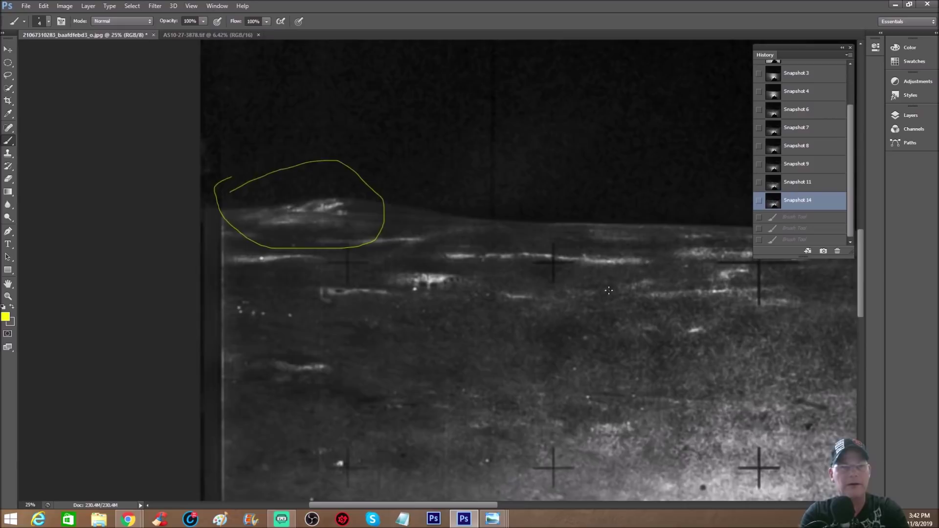
{"action": "left_click", "coordinate": [493, 518]}
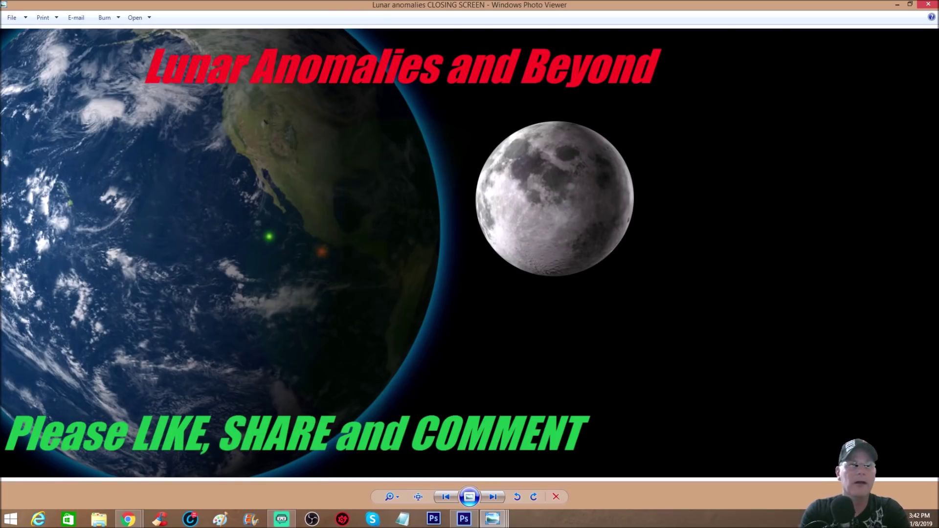